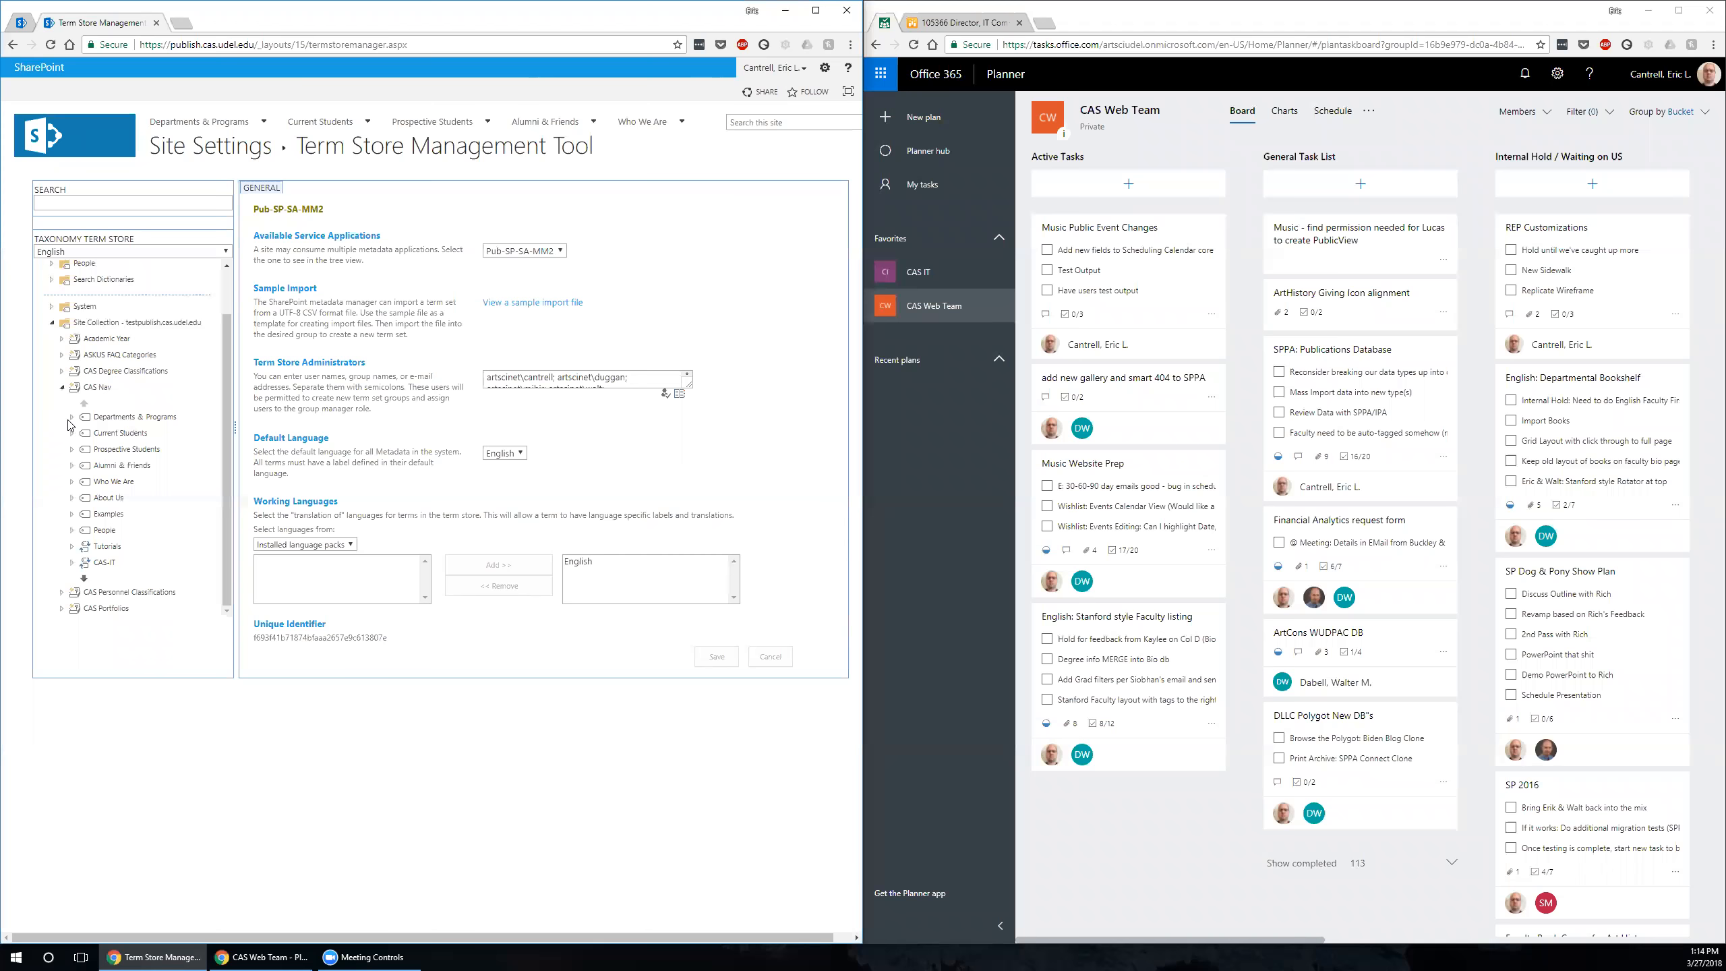
- Load publish.cas.udel.edu/pre-law in a new browser tab
left_click(180, 24)
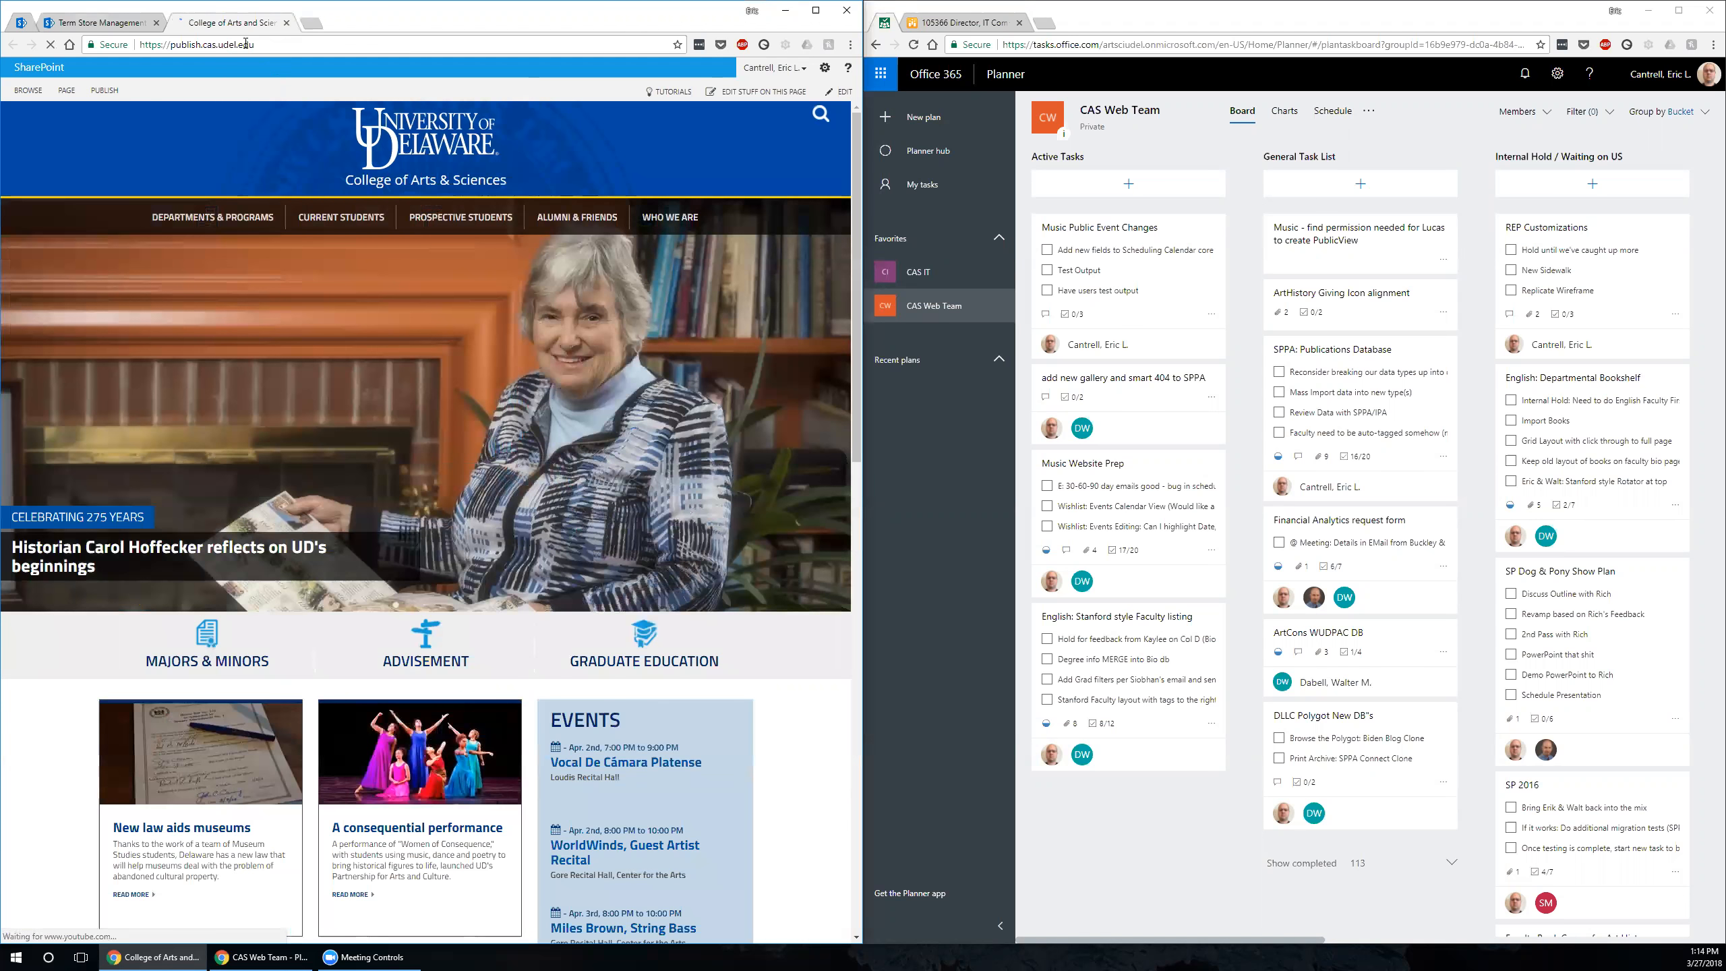
left_click(246, 44)
left_click(281, 44)
type("/pre-law")
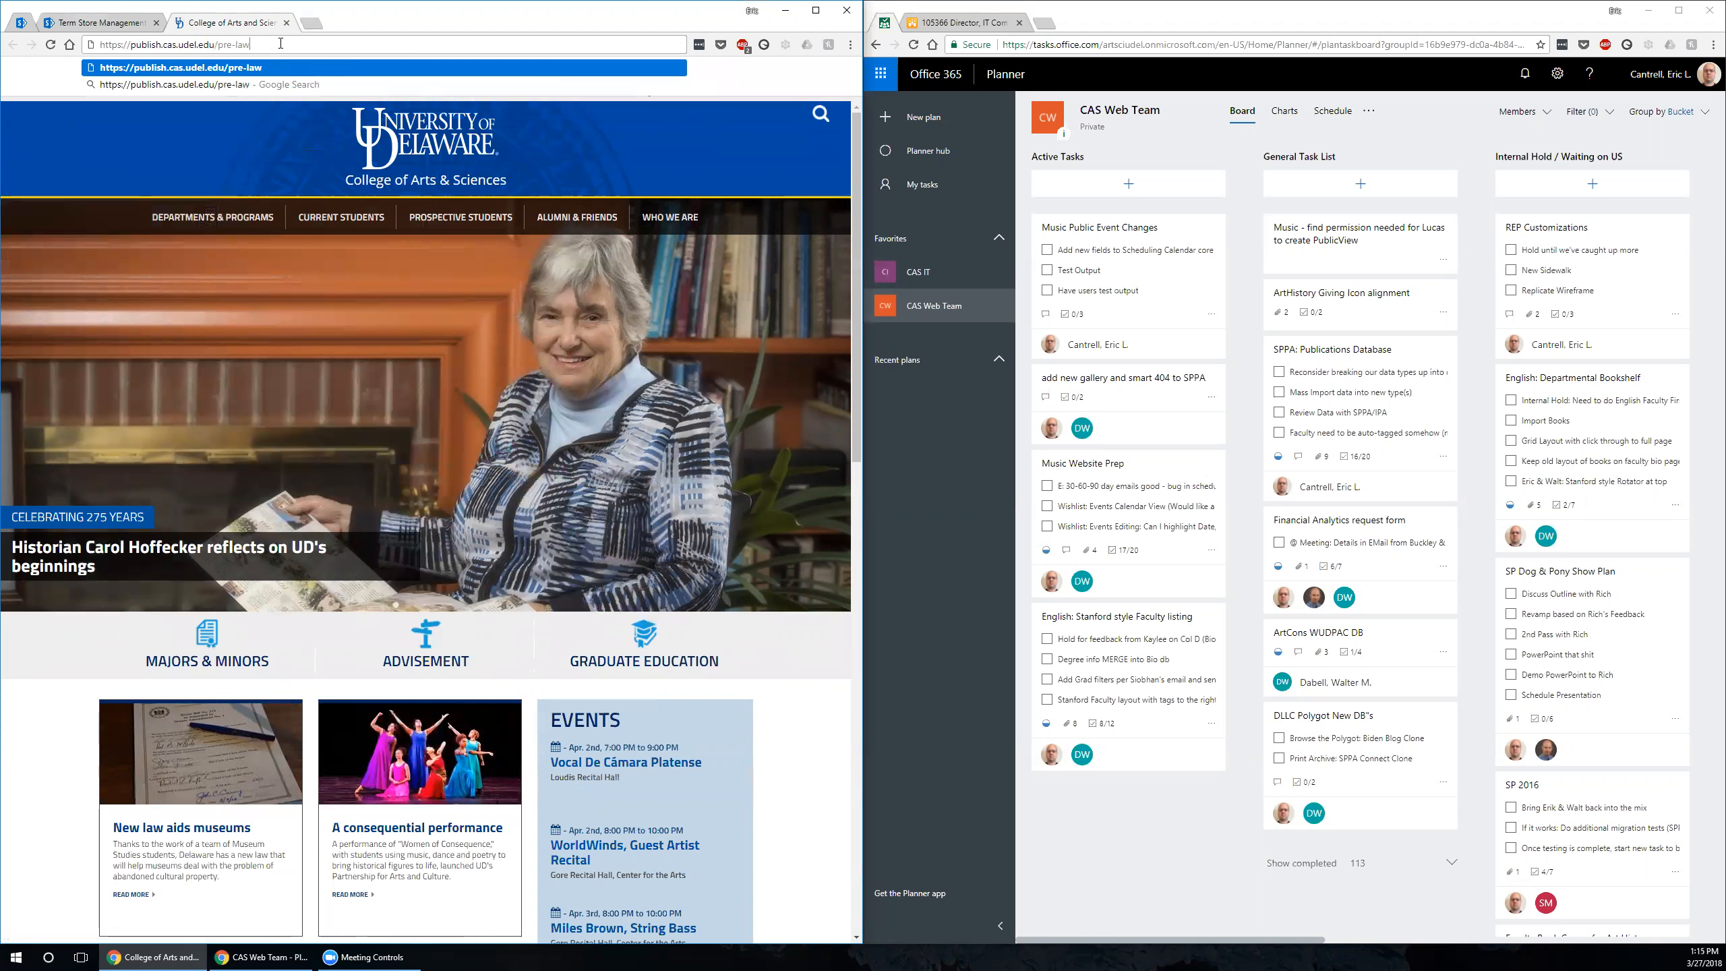
key("Return")
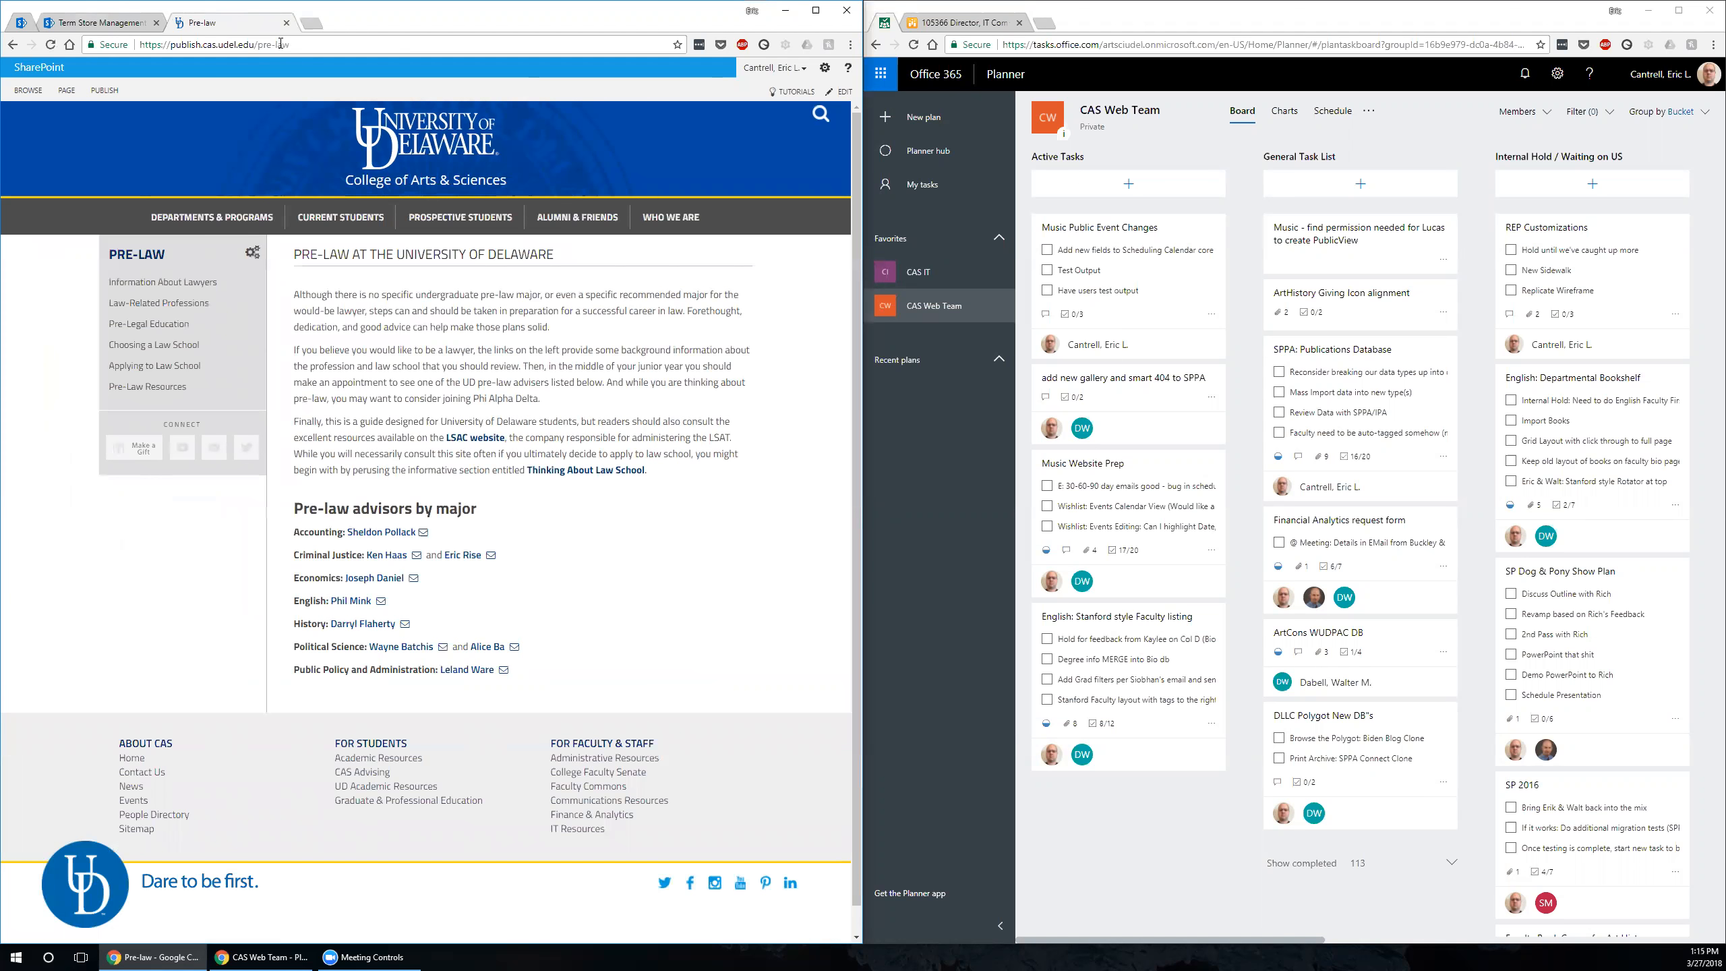
- In the Term Store Management Tool, rename the Pre-law term under CAS Nav to Pre-law-Archive
left_click(97, 22)
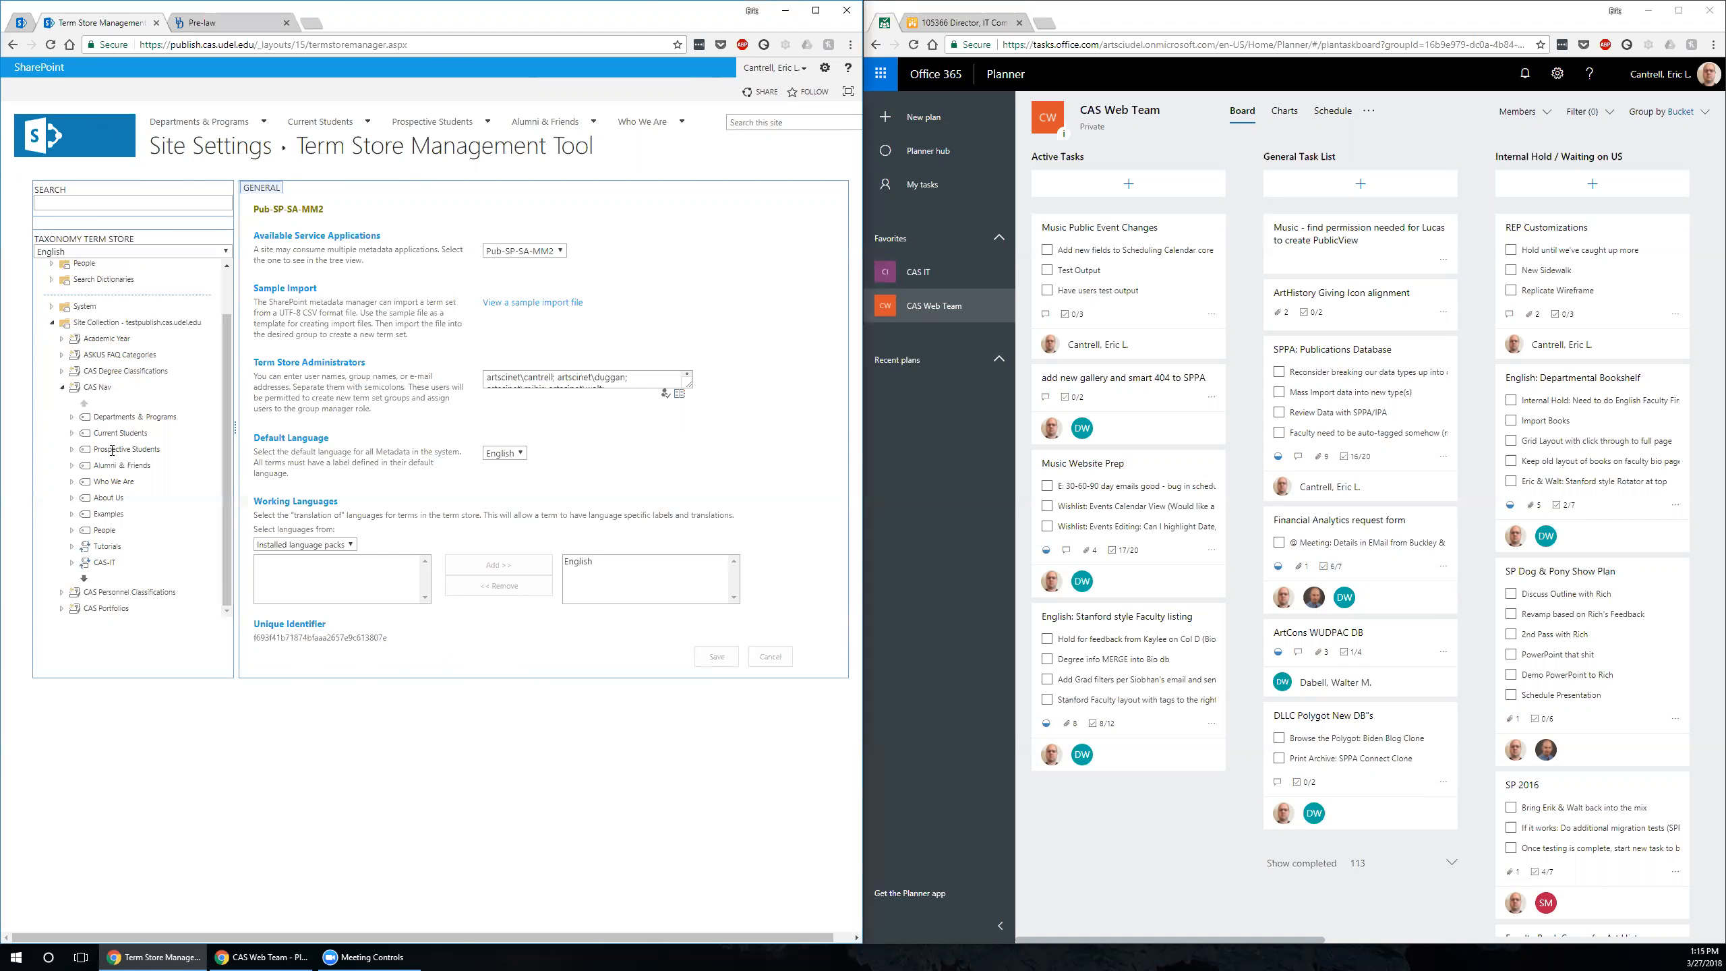
left_click(85, 579)
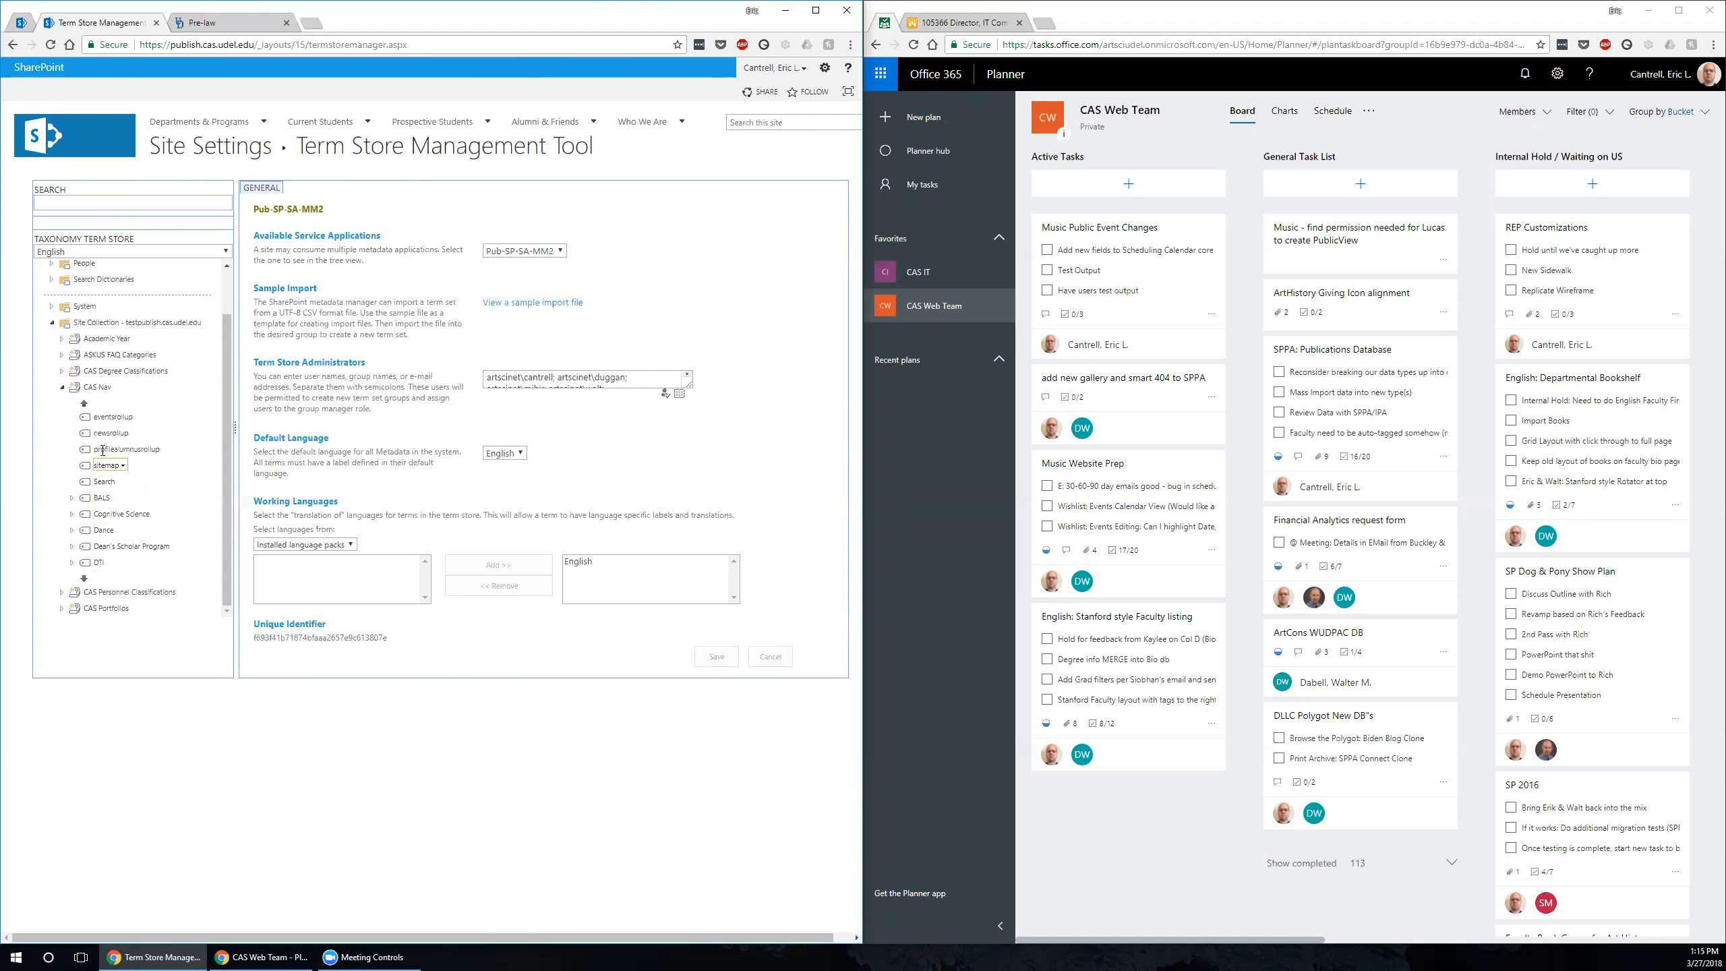
left_click(84, 403)
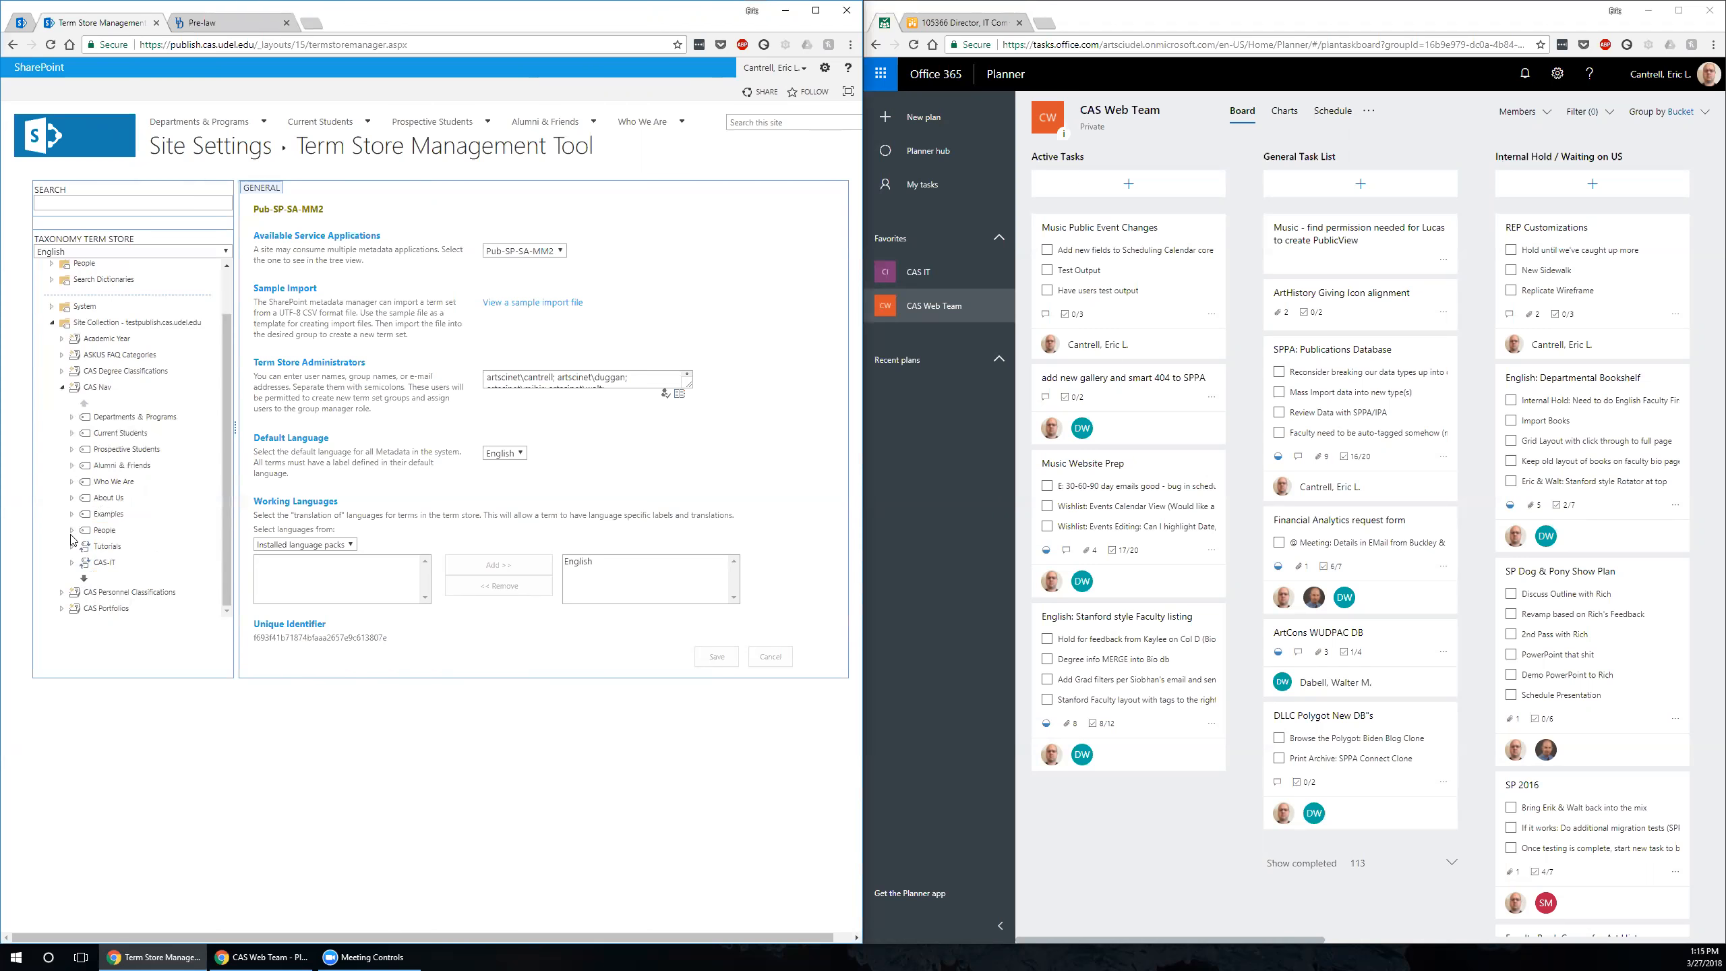
left_click(85, 578)
left_click(84, 579)
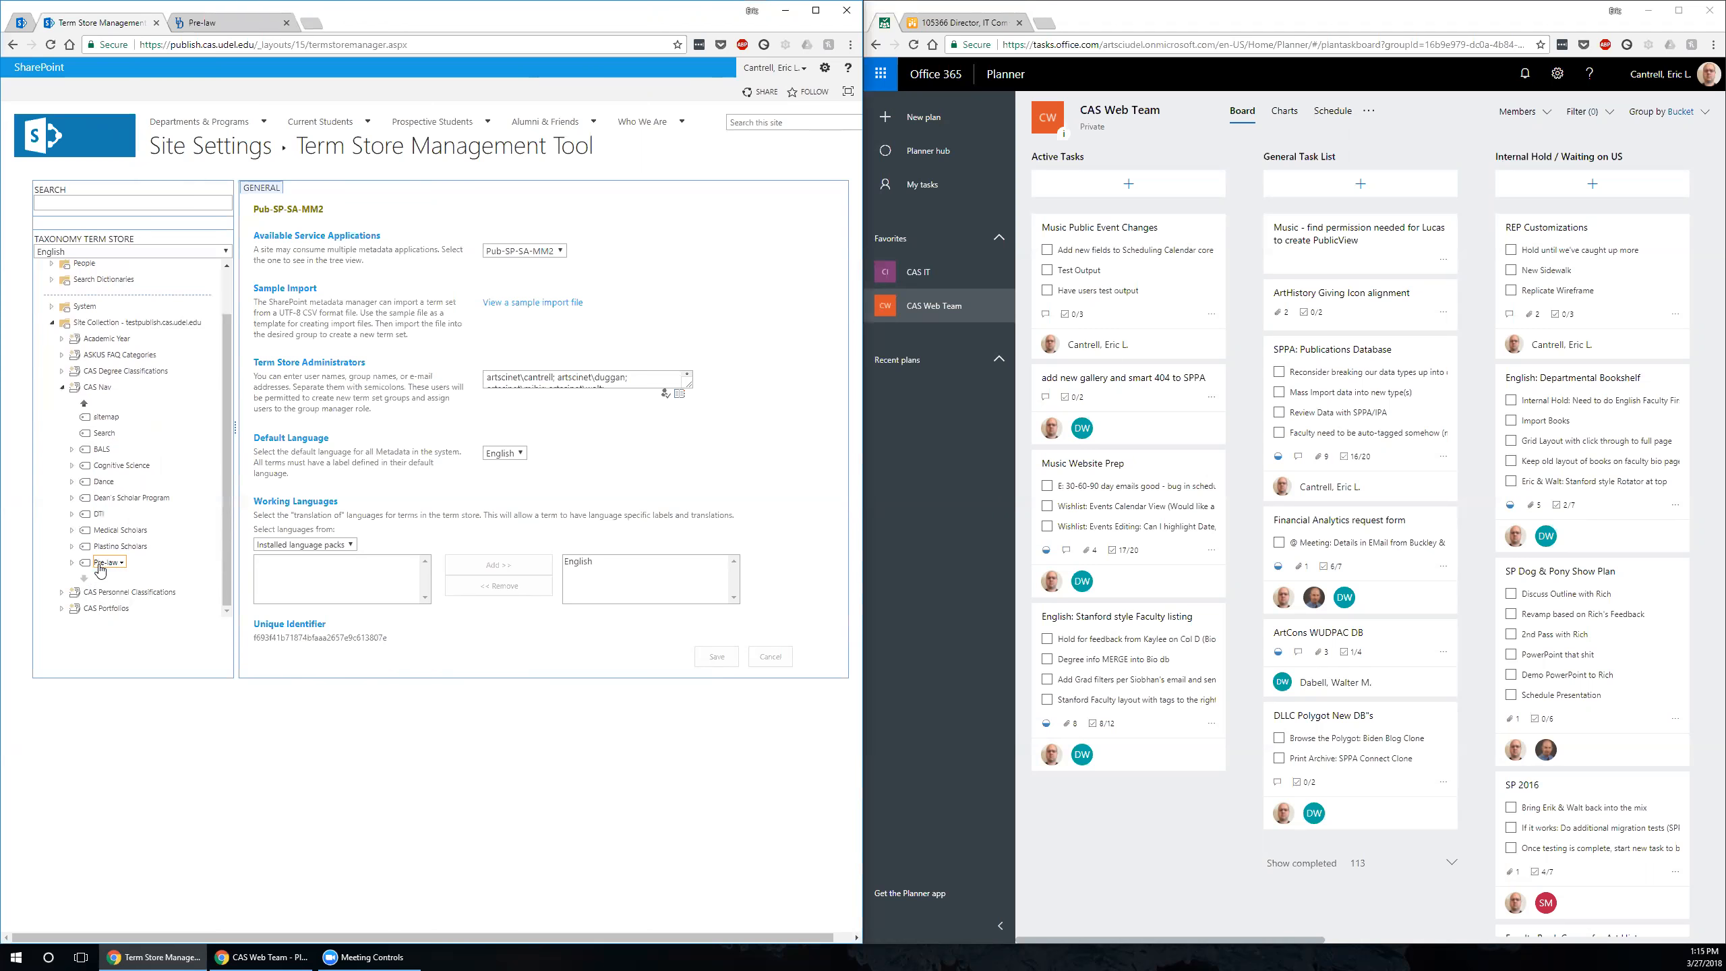
left_click(106, 563)
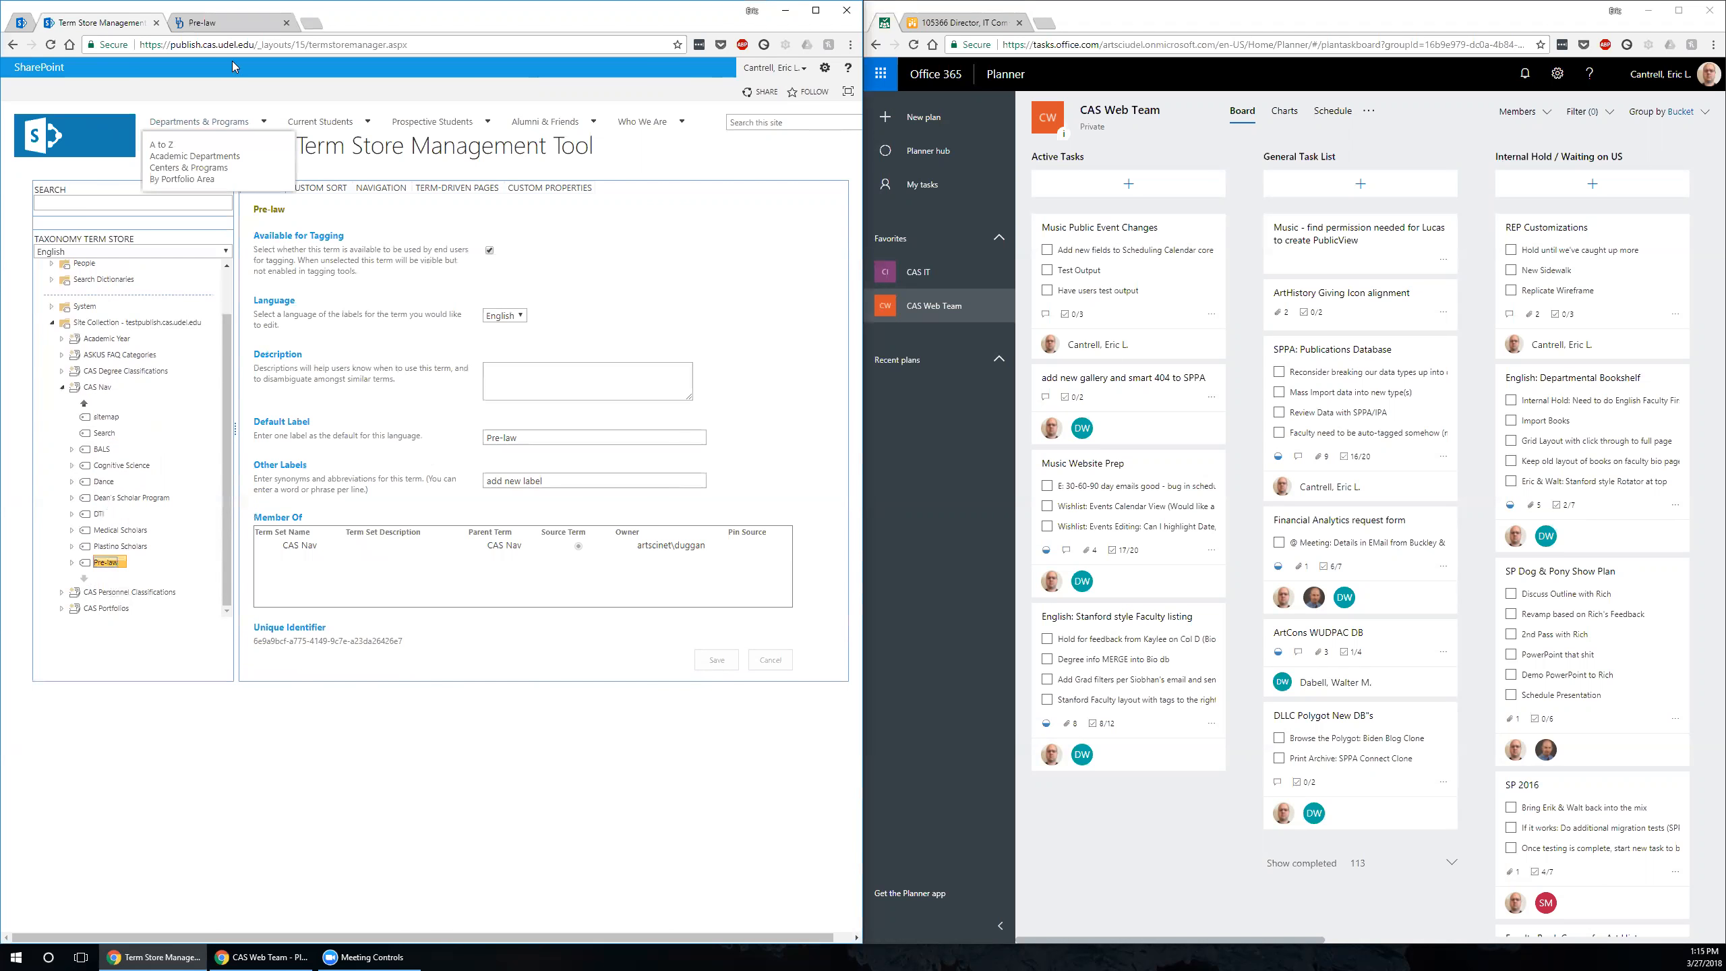
left_click(106, 563)
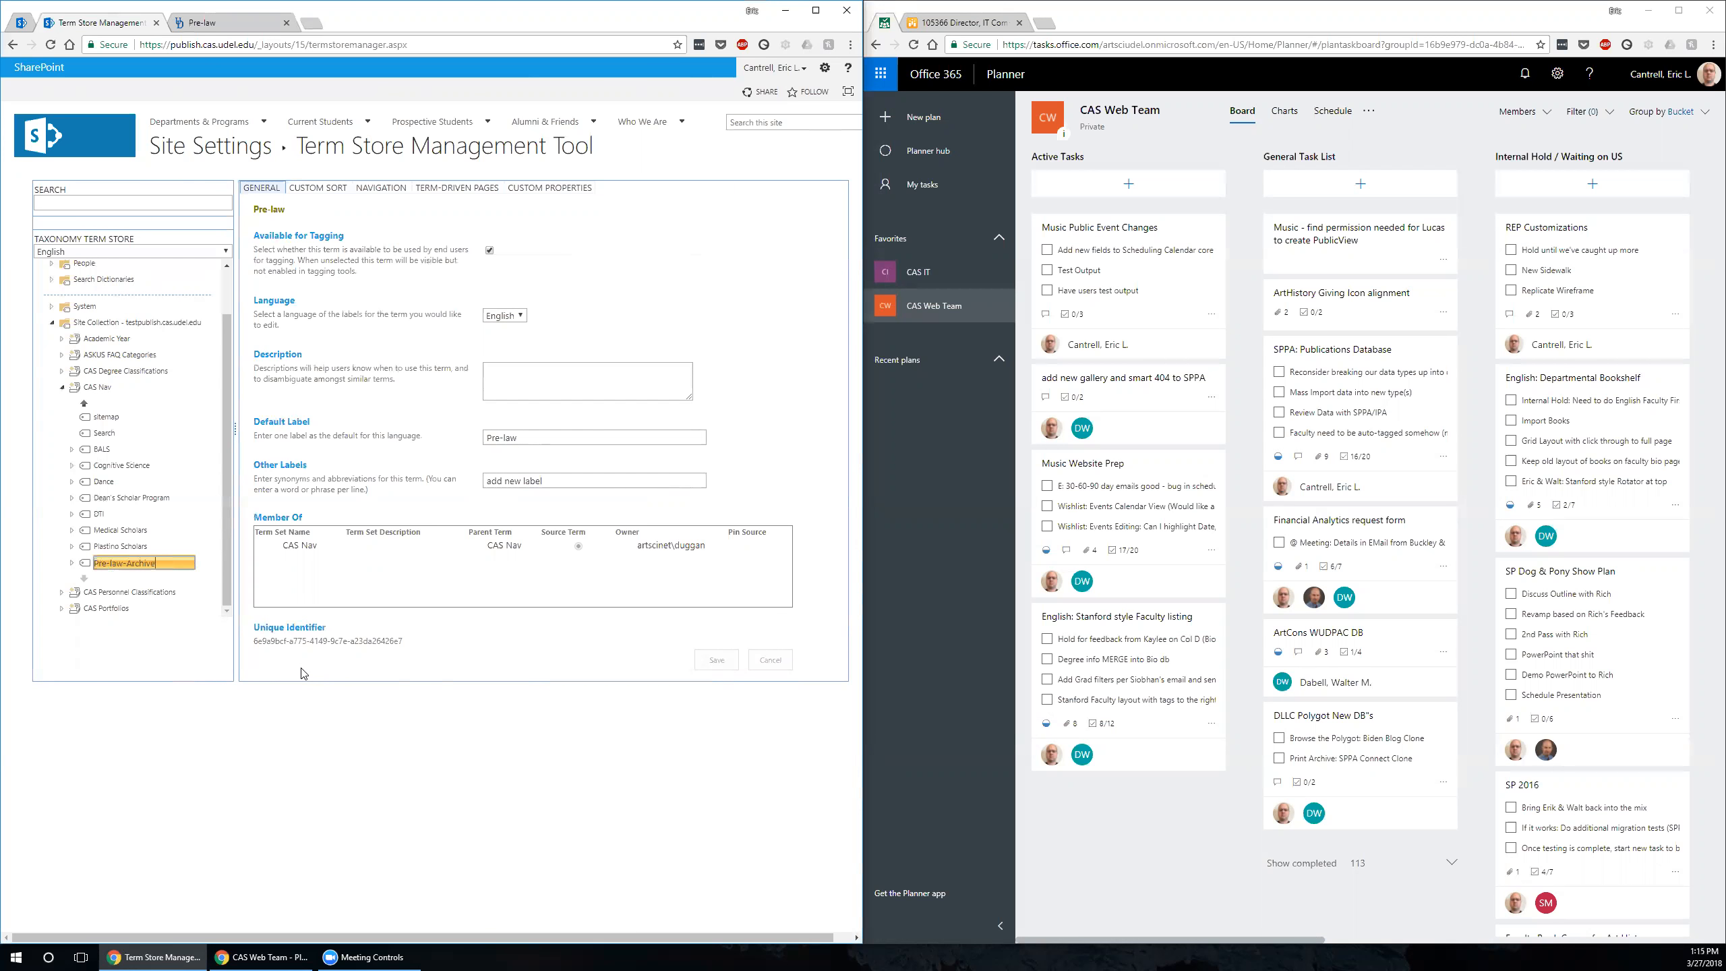
key("Return")
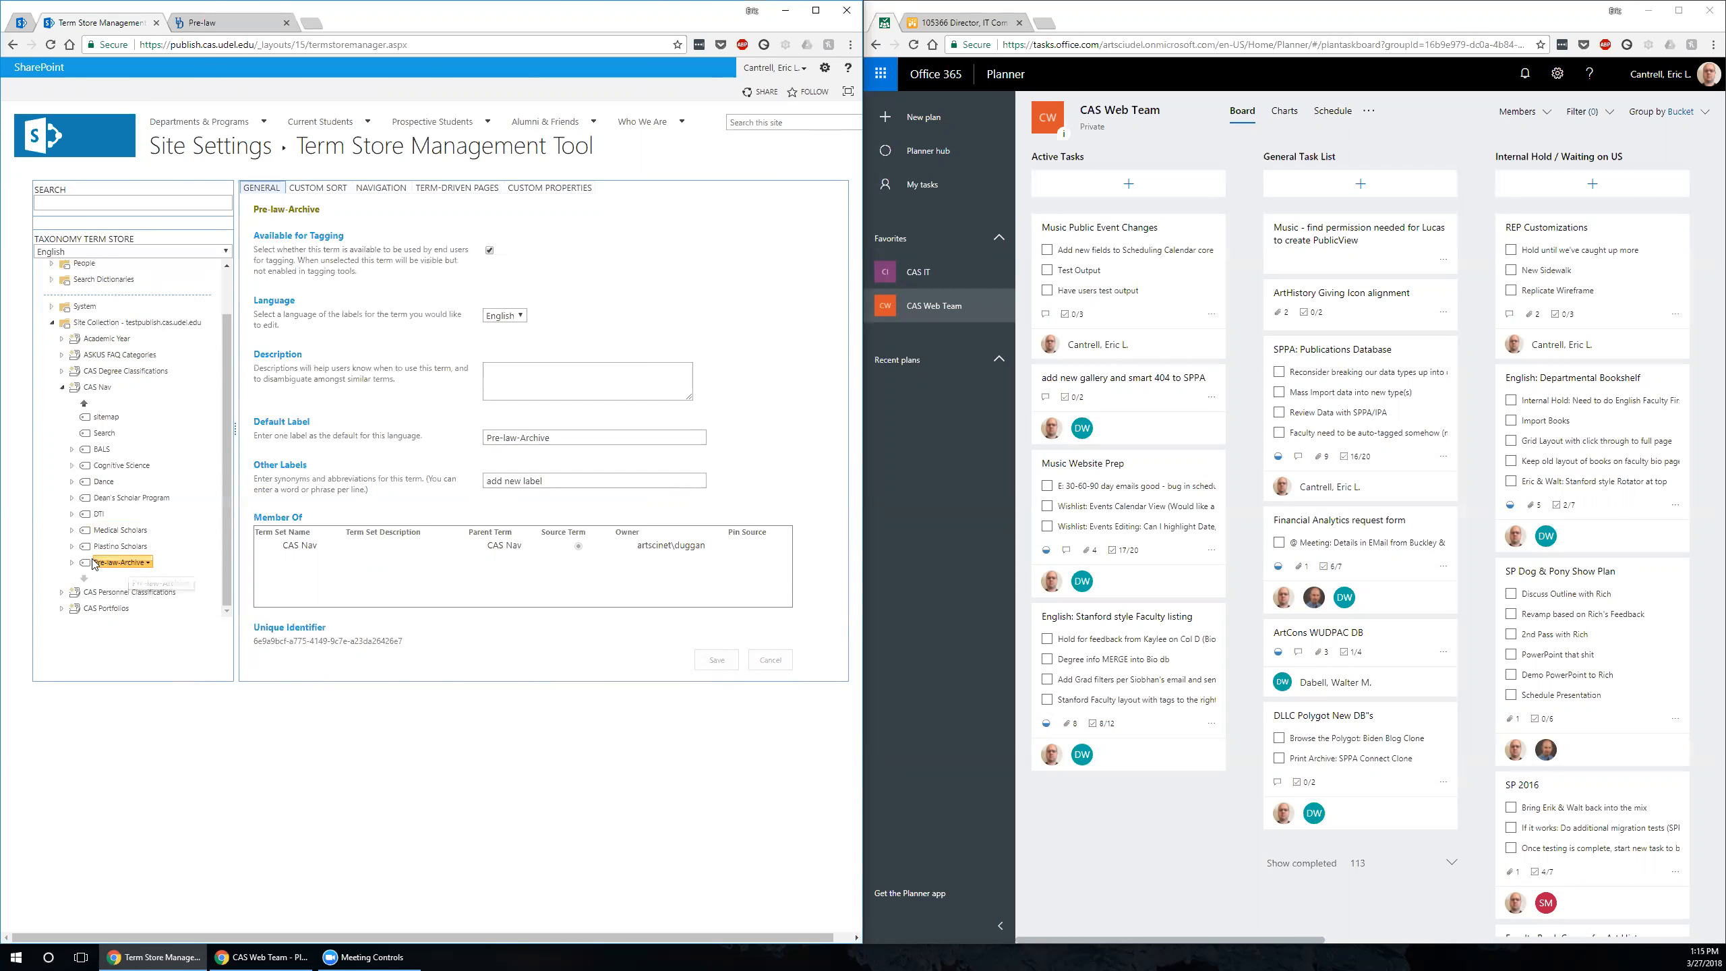
- Turn off the customized navigation node title for the Pre-law-Archive term and save the change
left_click(343, 187)
left_click(392, 186)
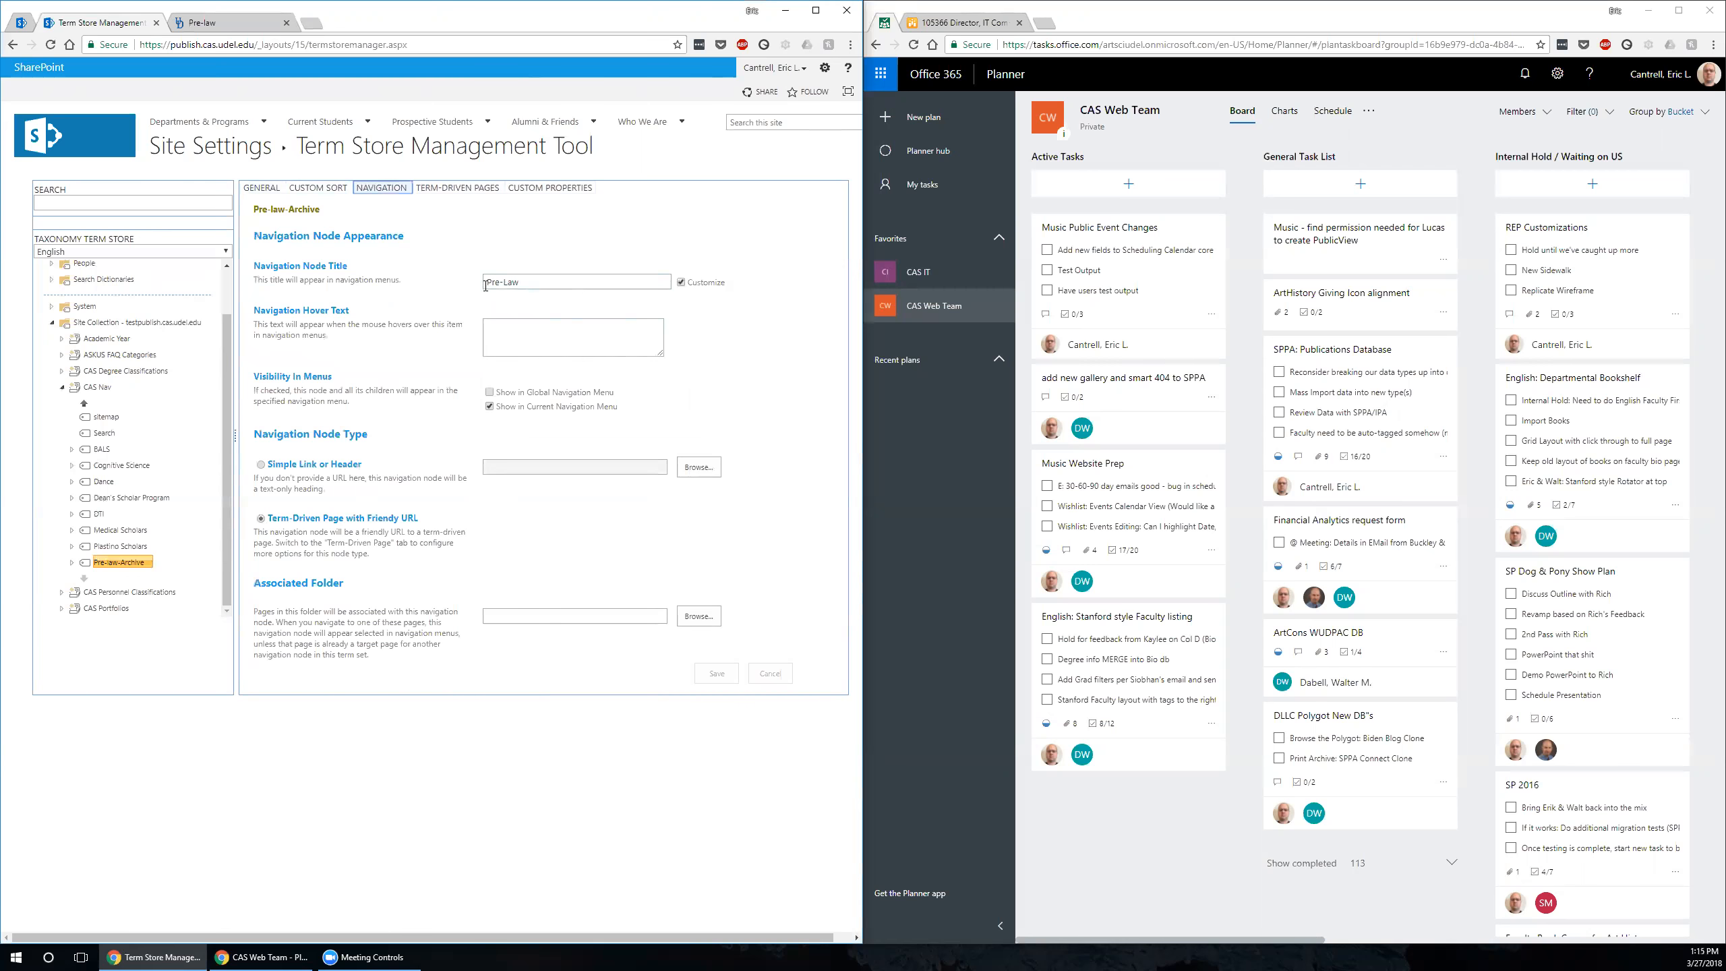
left_click(682, 281)
left_click(718, 674)
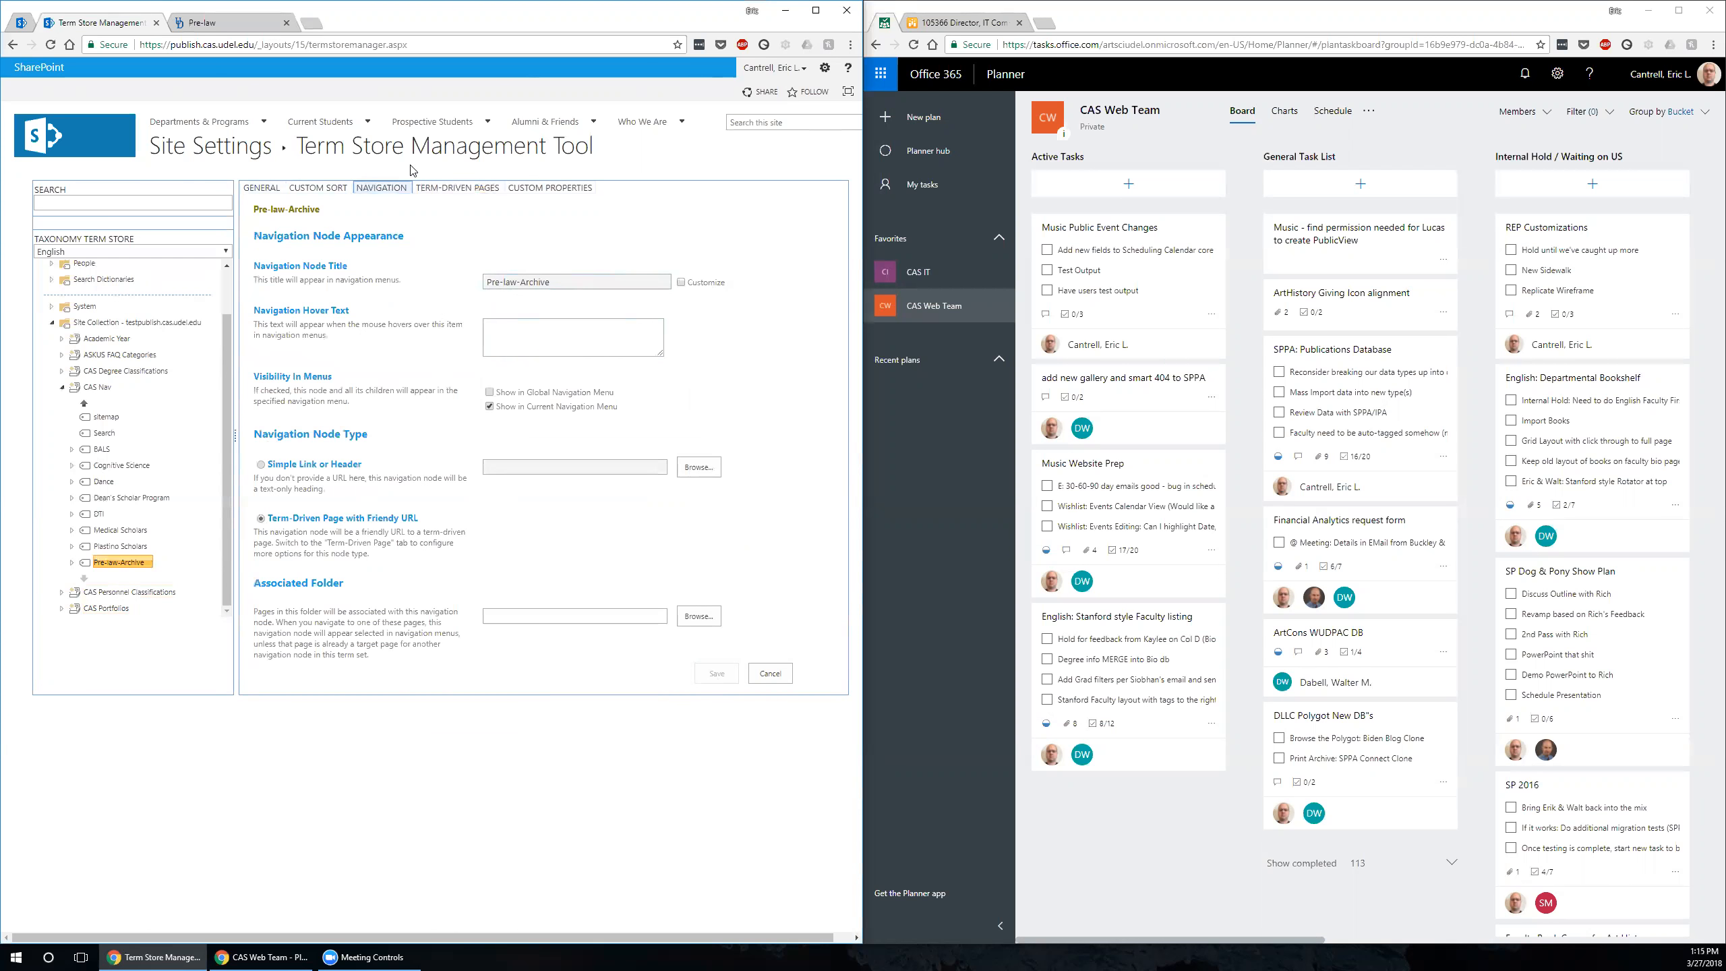
- Turn off the customized friendly URL for the Pre-law-Archive term and save the change
left_click(443, 187)
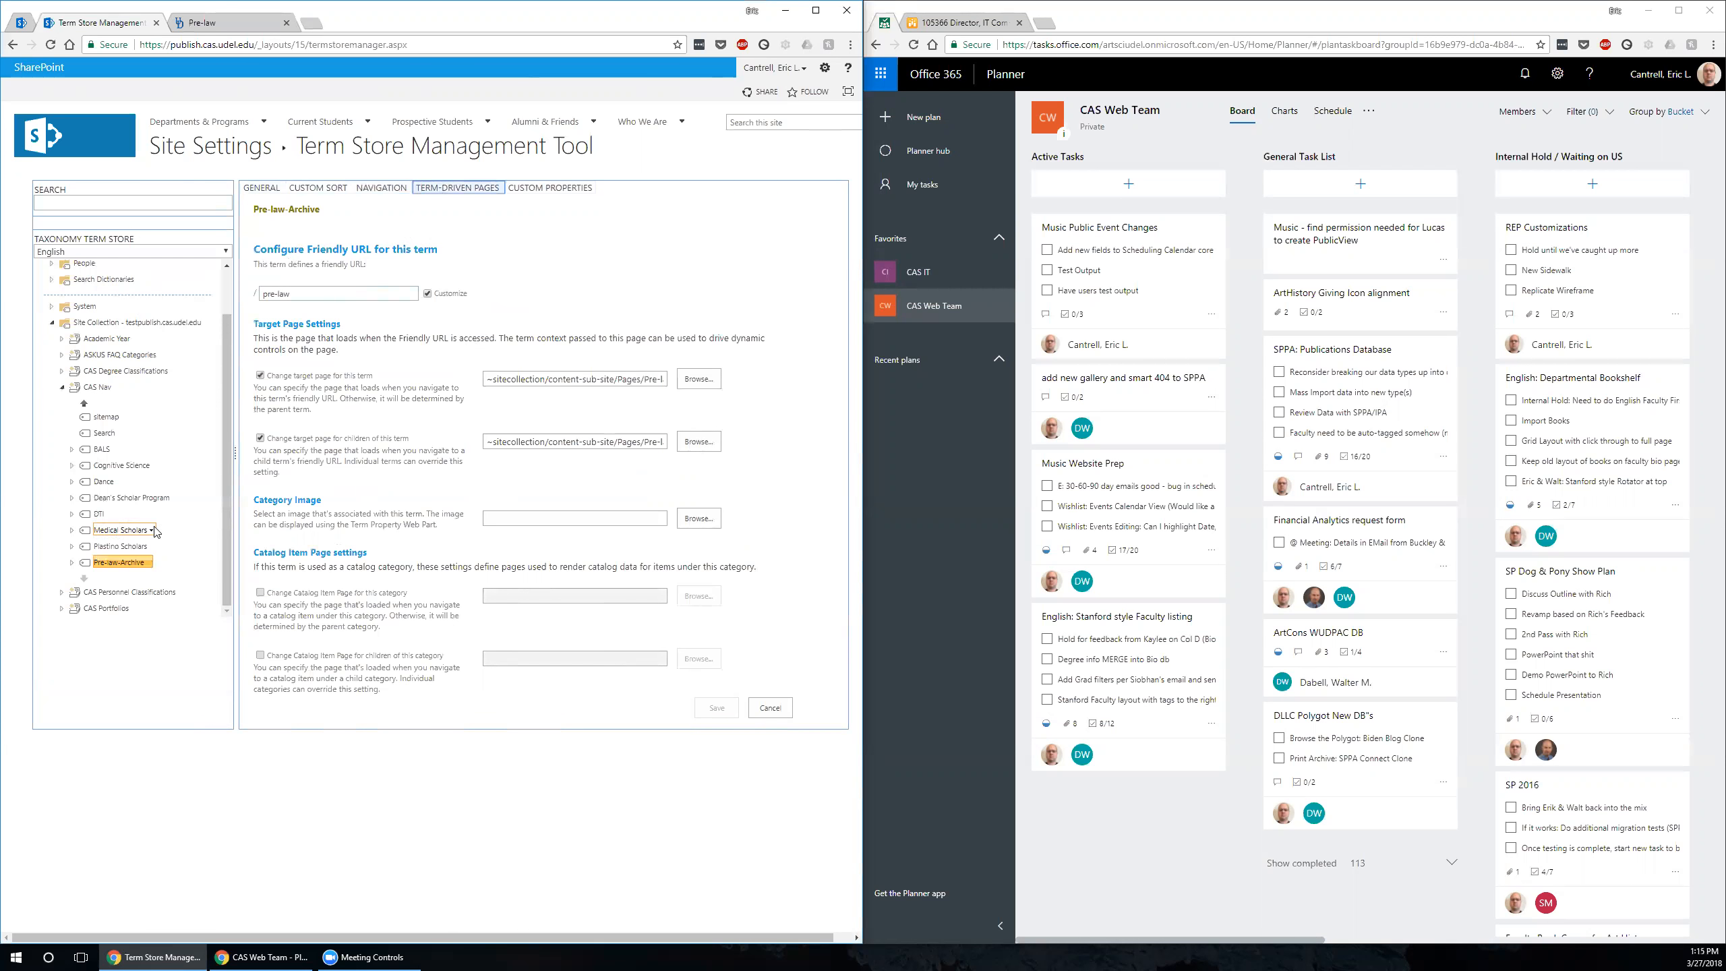
left_click(445, 294)
left_click(717, 708)
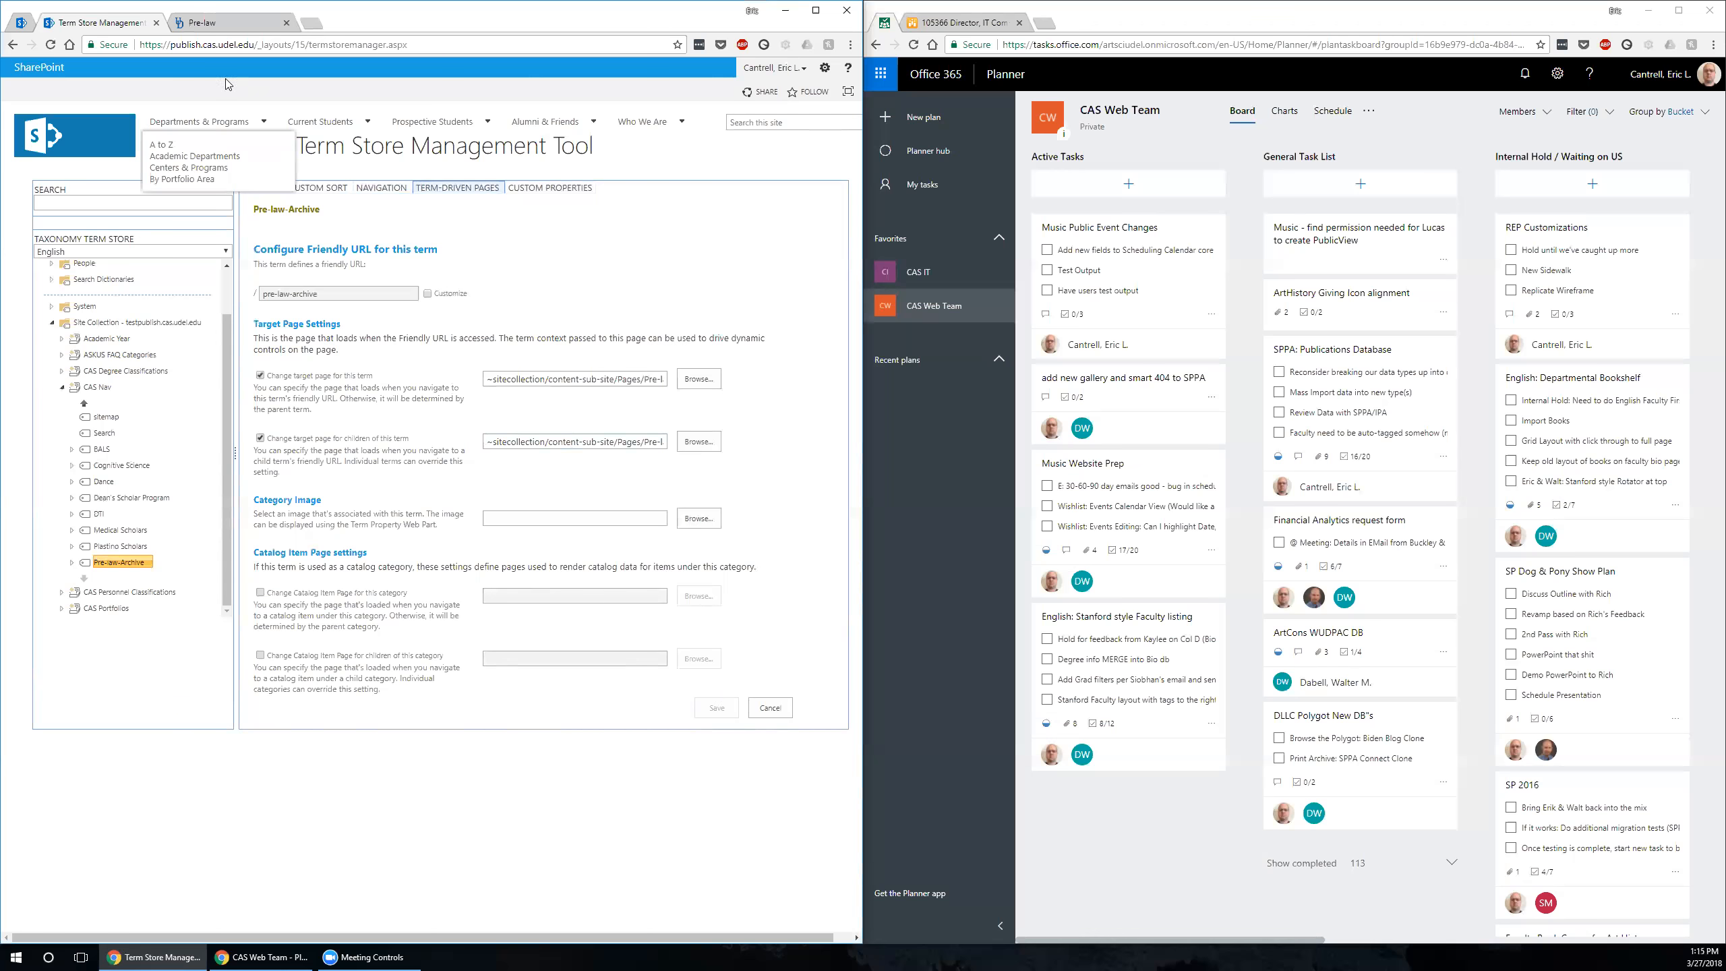
- Load publish.cas.udel.edu/pre-law-archive in the browser tab holding the pre-law page
left_click(252, 24)
left_click(380, 46)
type("-law-")
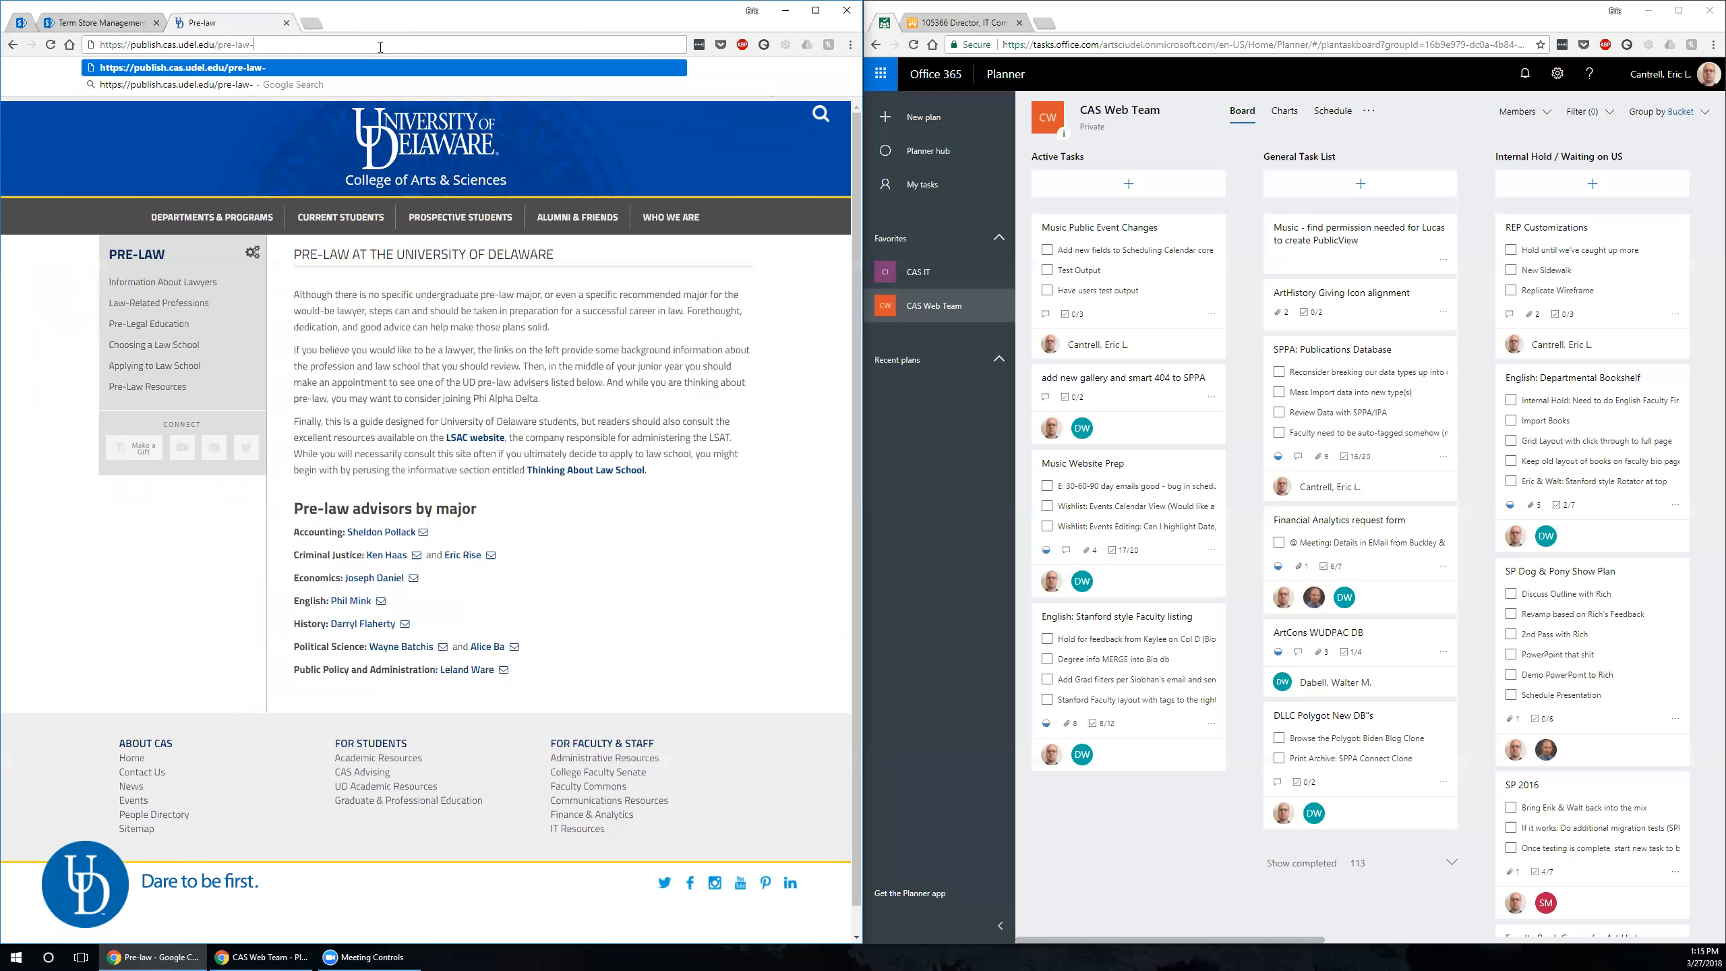
type("archive")
key("Return")
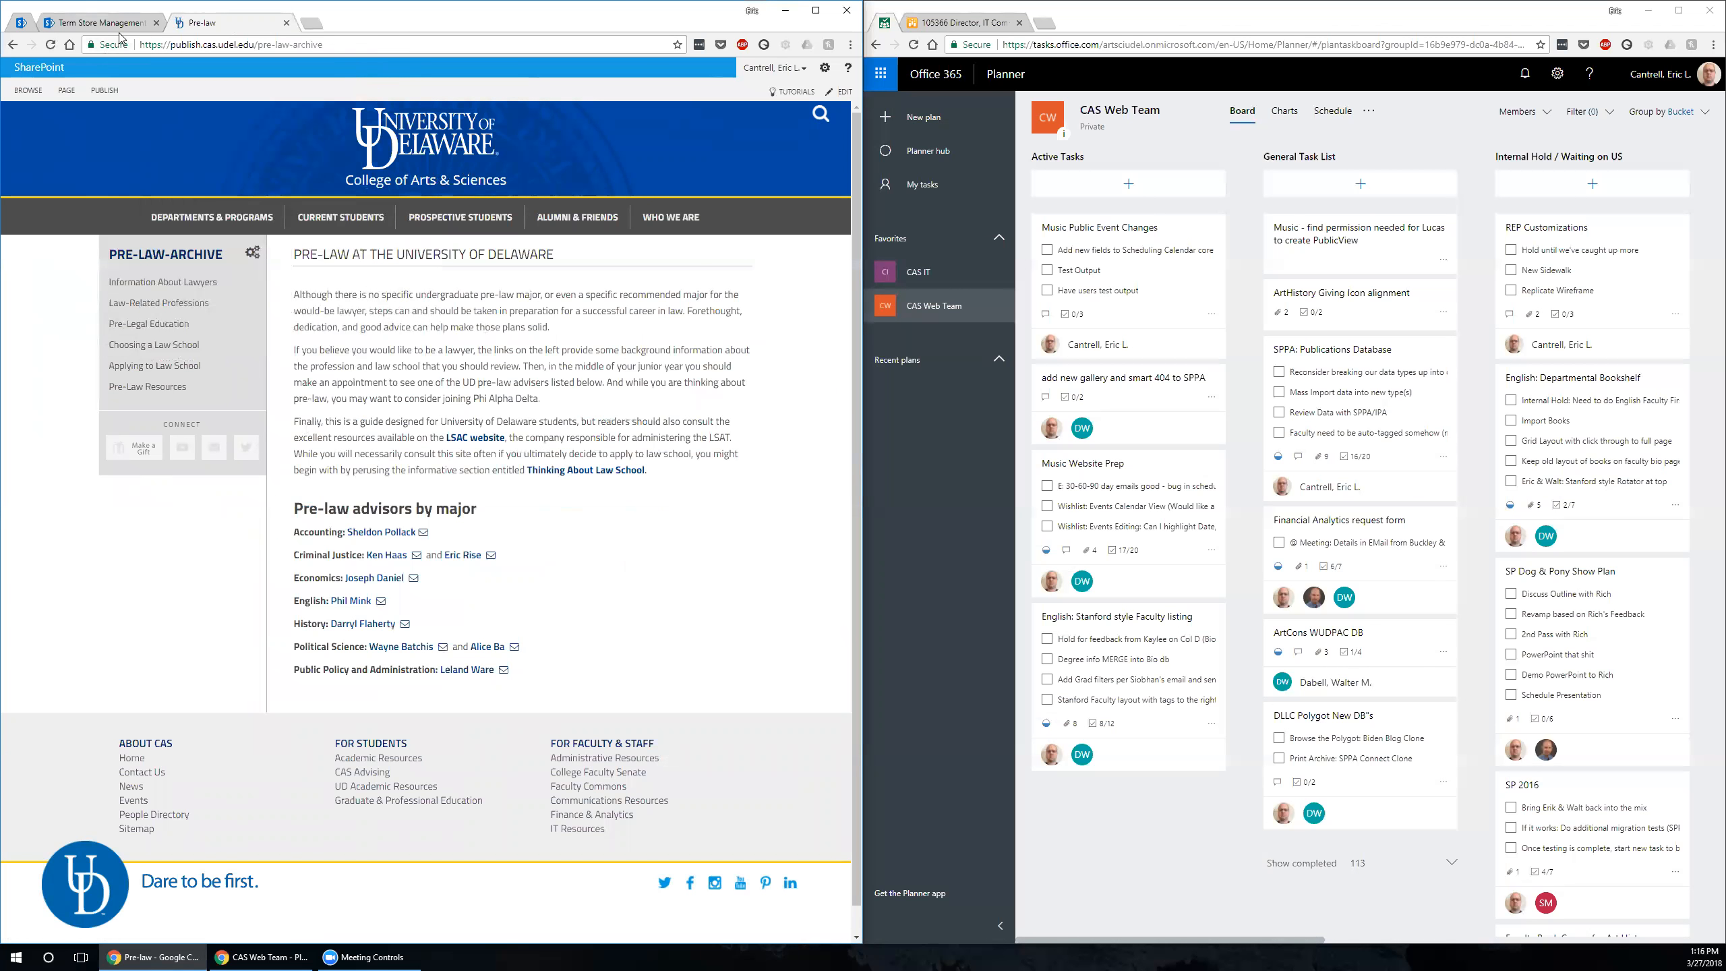
- Unpublish the pre-law-archive page and return to the Term Store Management Tool
left_click(104, 90)
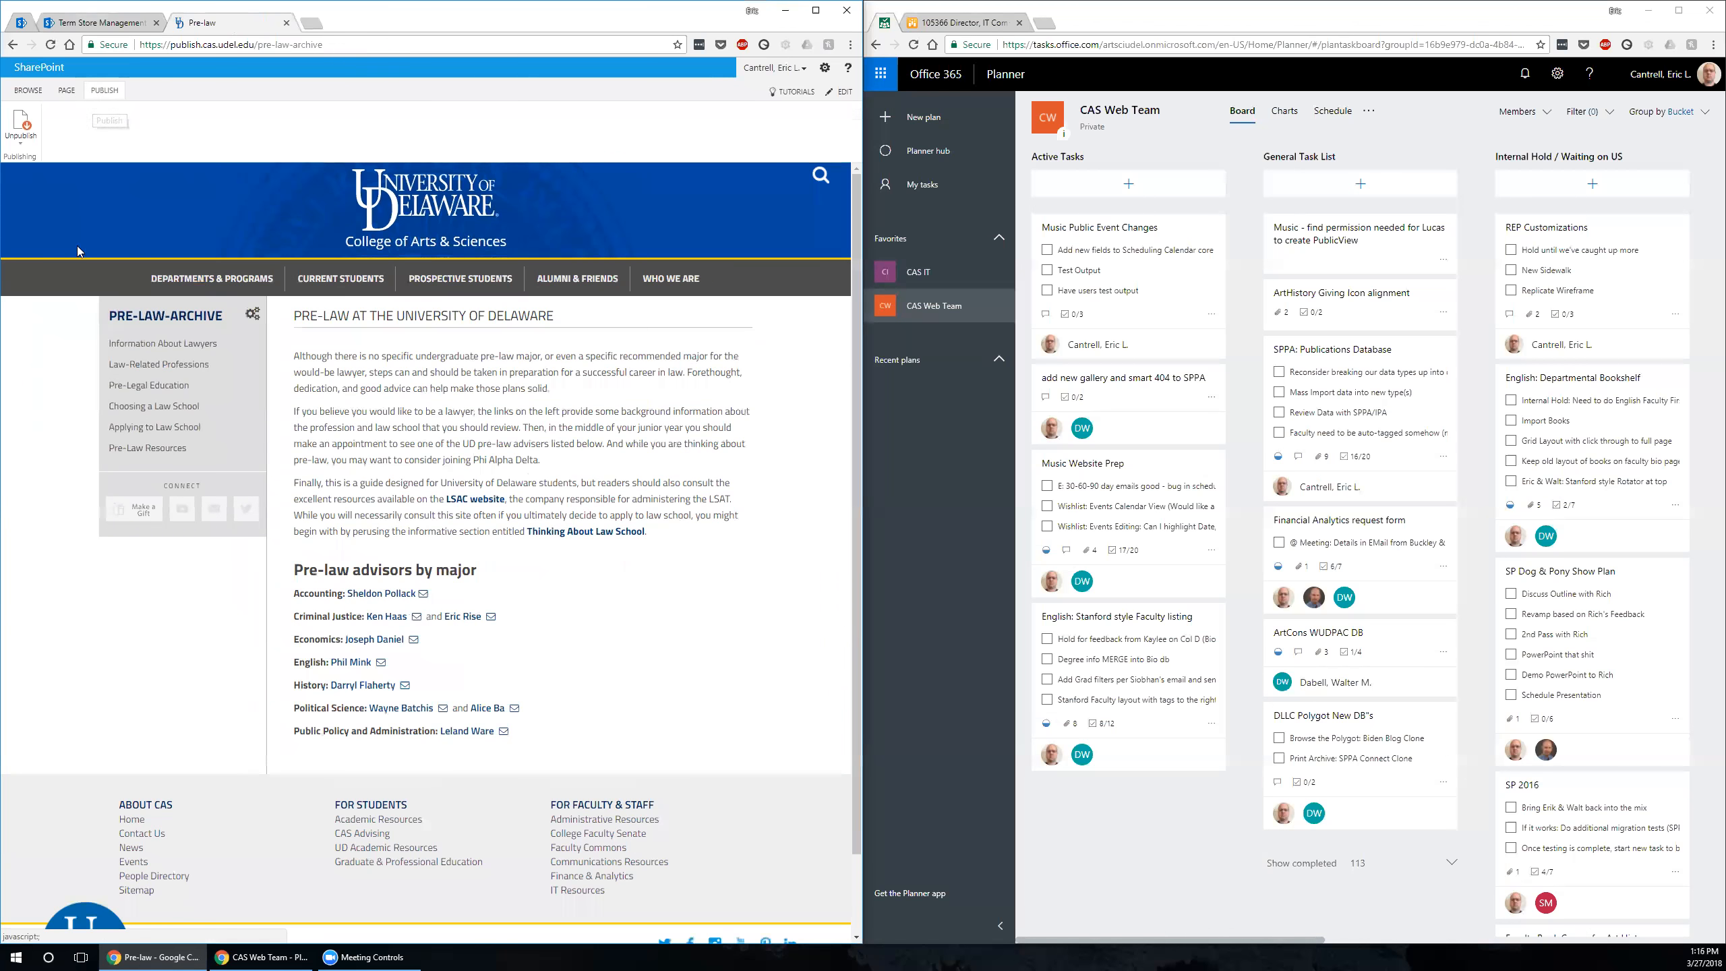
left_click(243, 406)
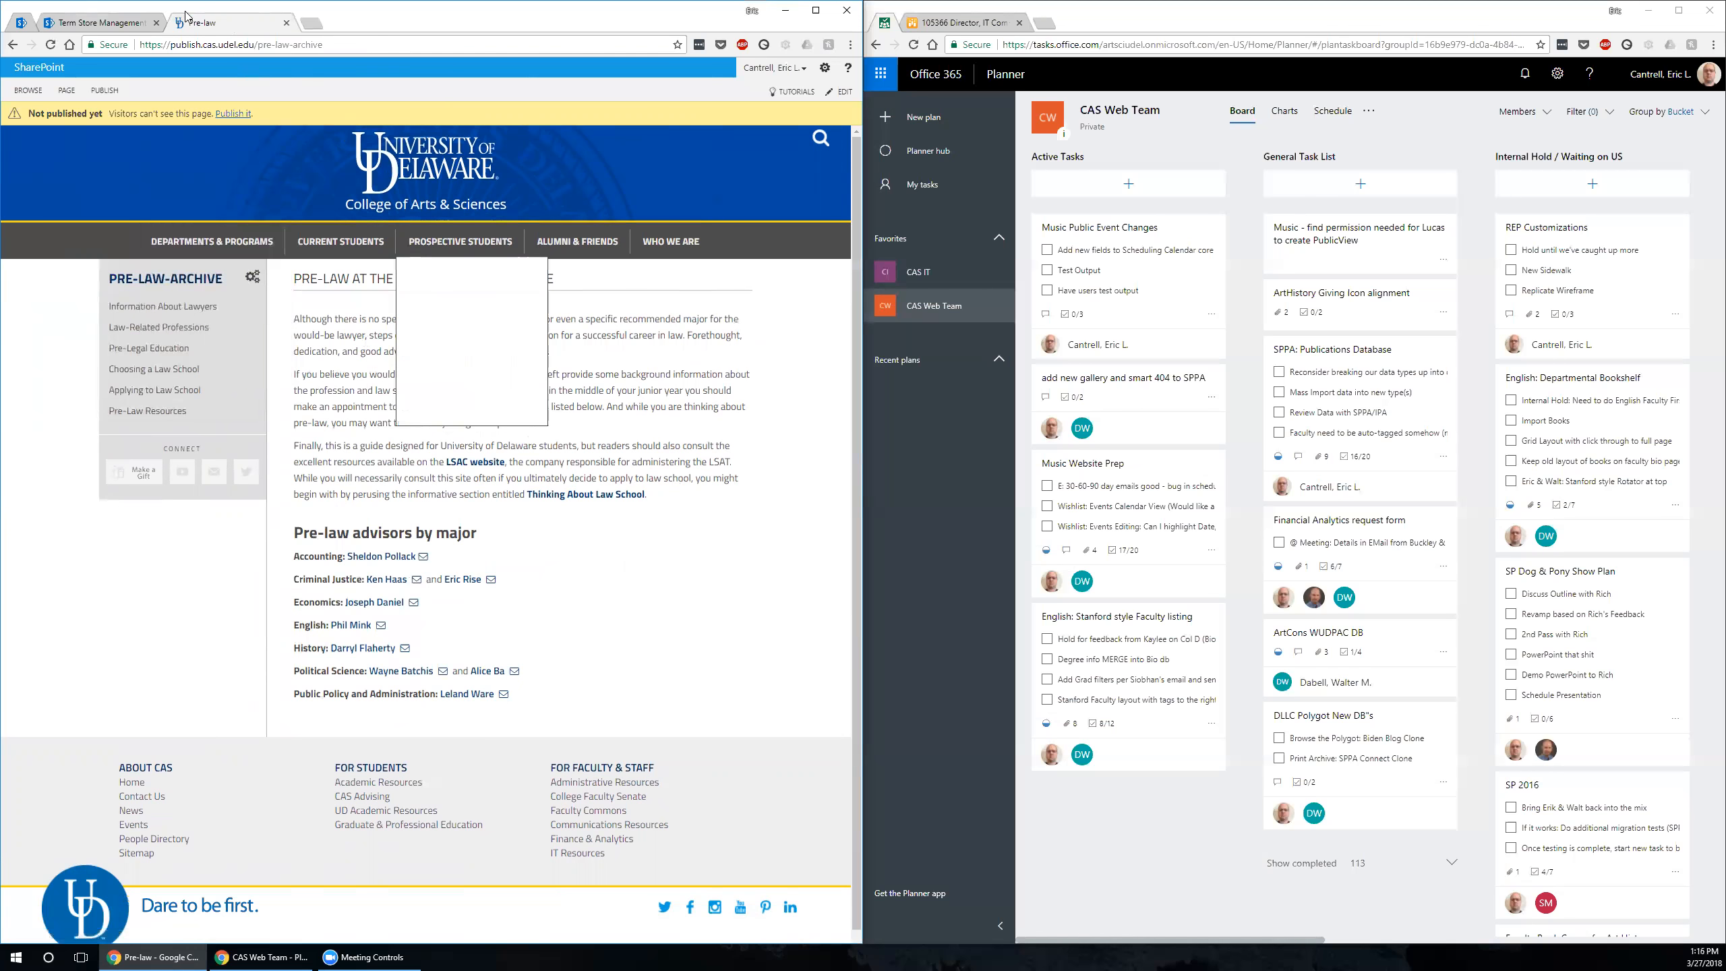
left_click(98, 24)
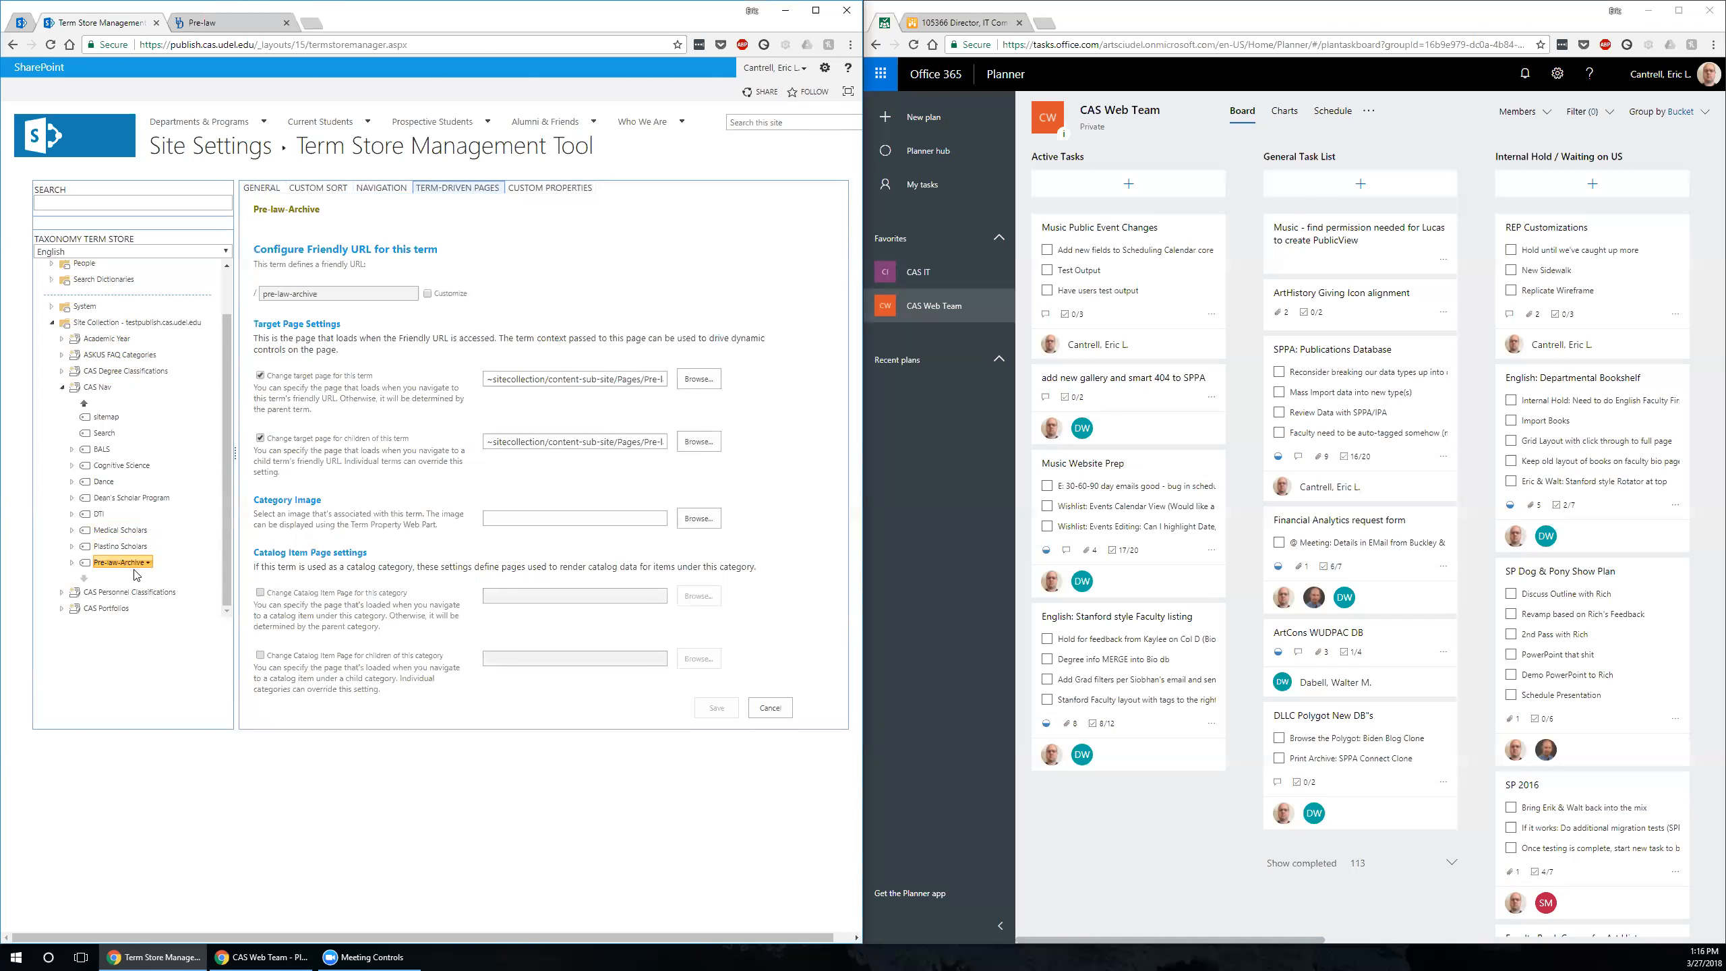
left_click(151, 564)
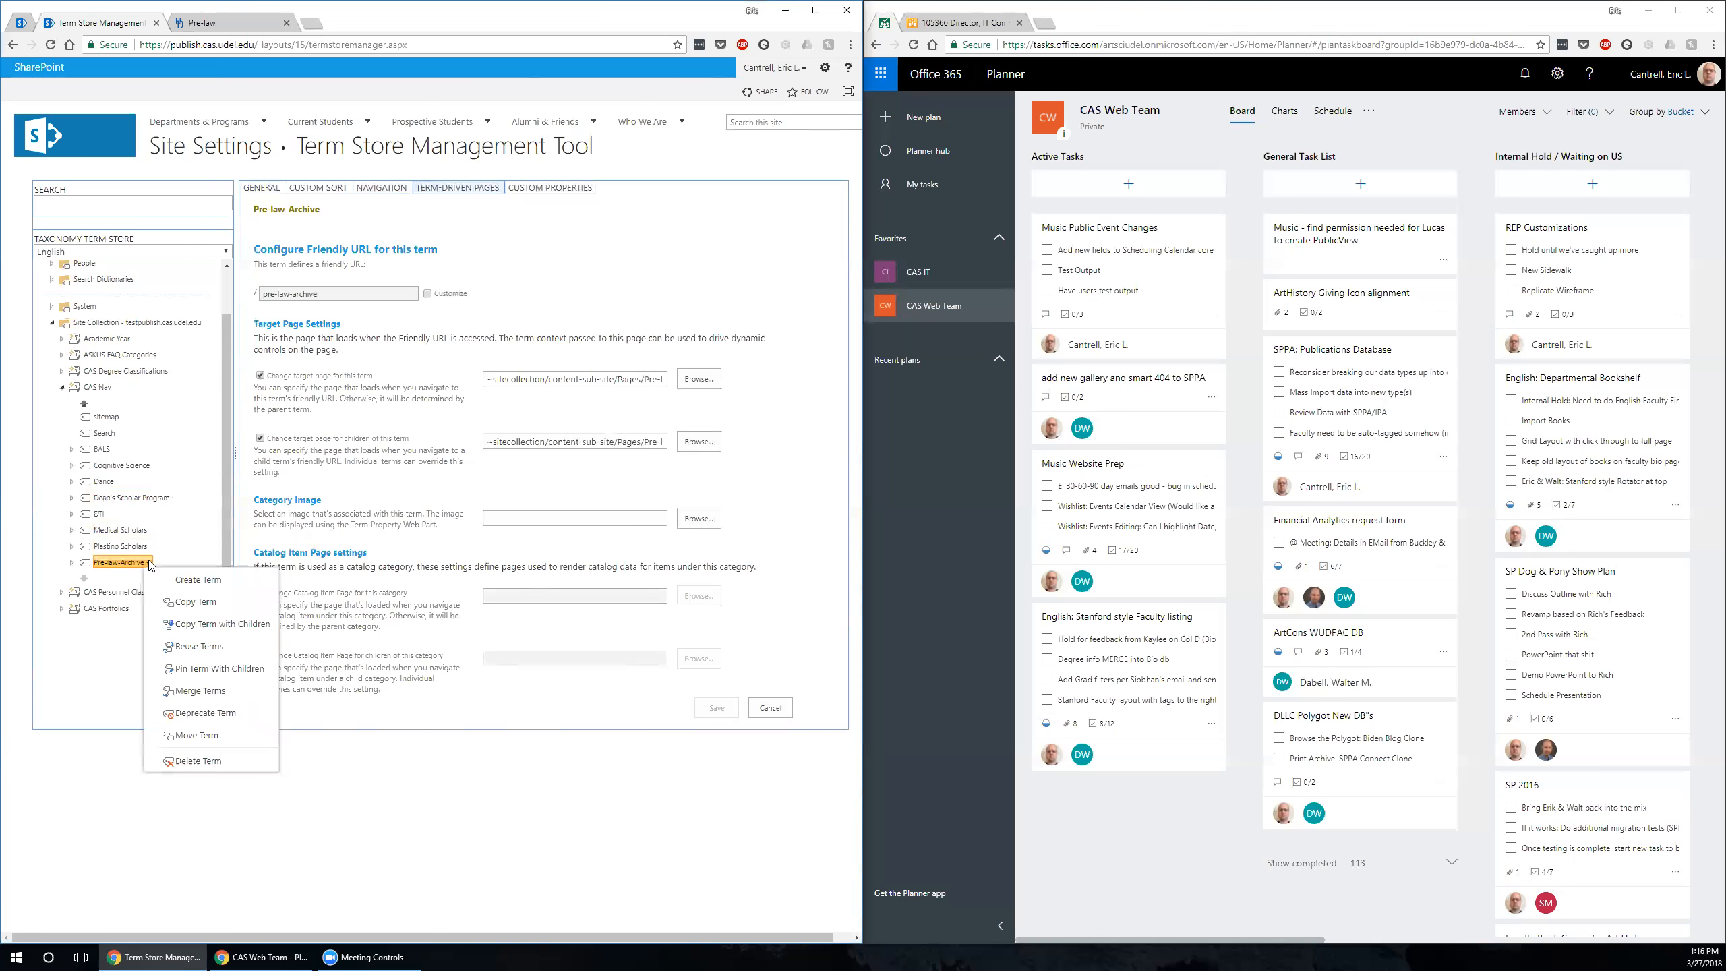
left_click(186, 581)
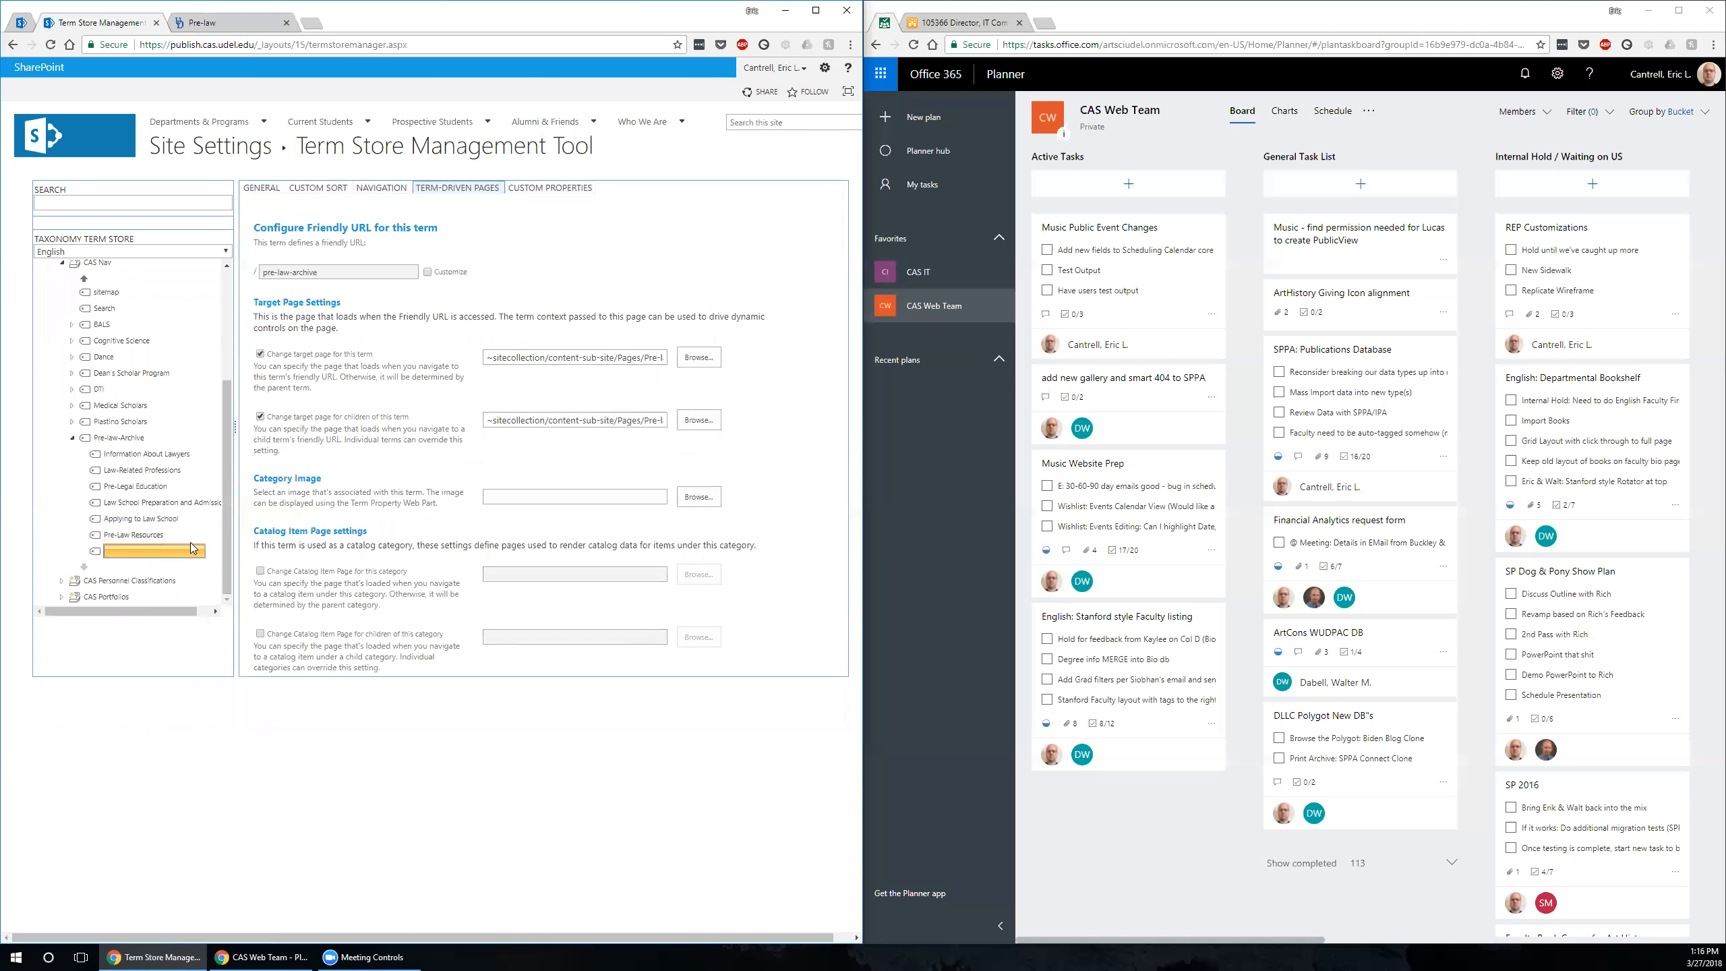
left_click(215, 767)
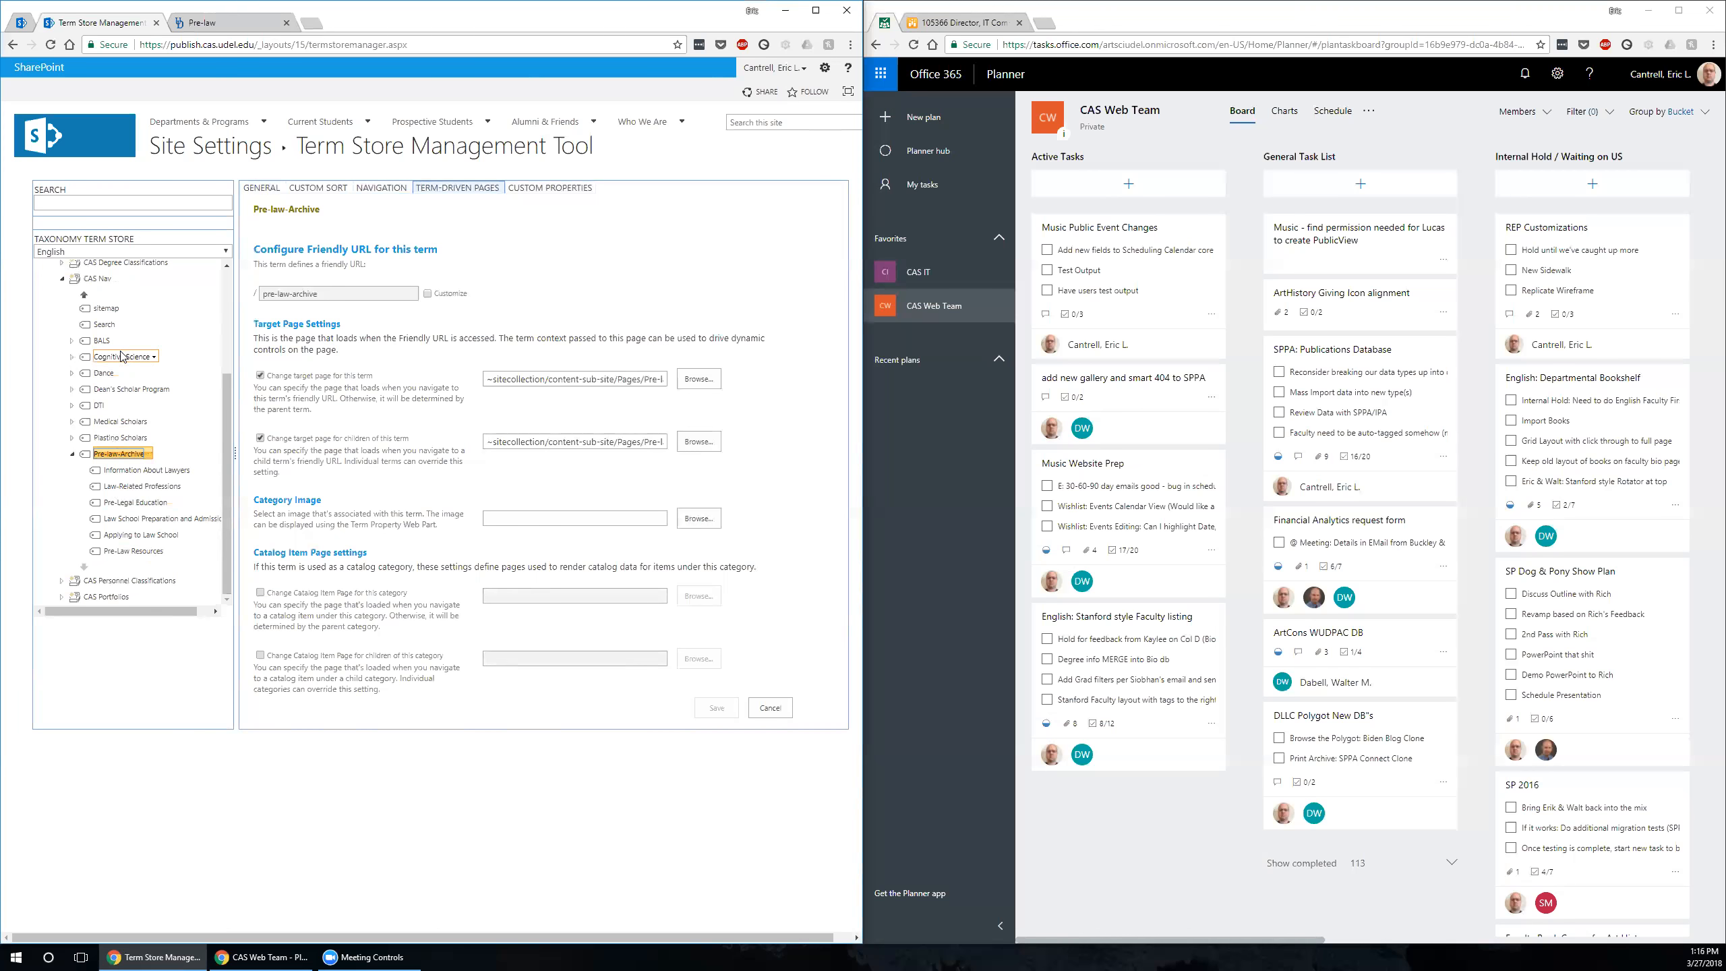
- Create a new term named Pre-law directly under the CAS Nav term set
left_click(115, 280)
left_click(139, 300)
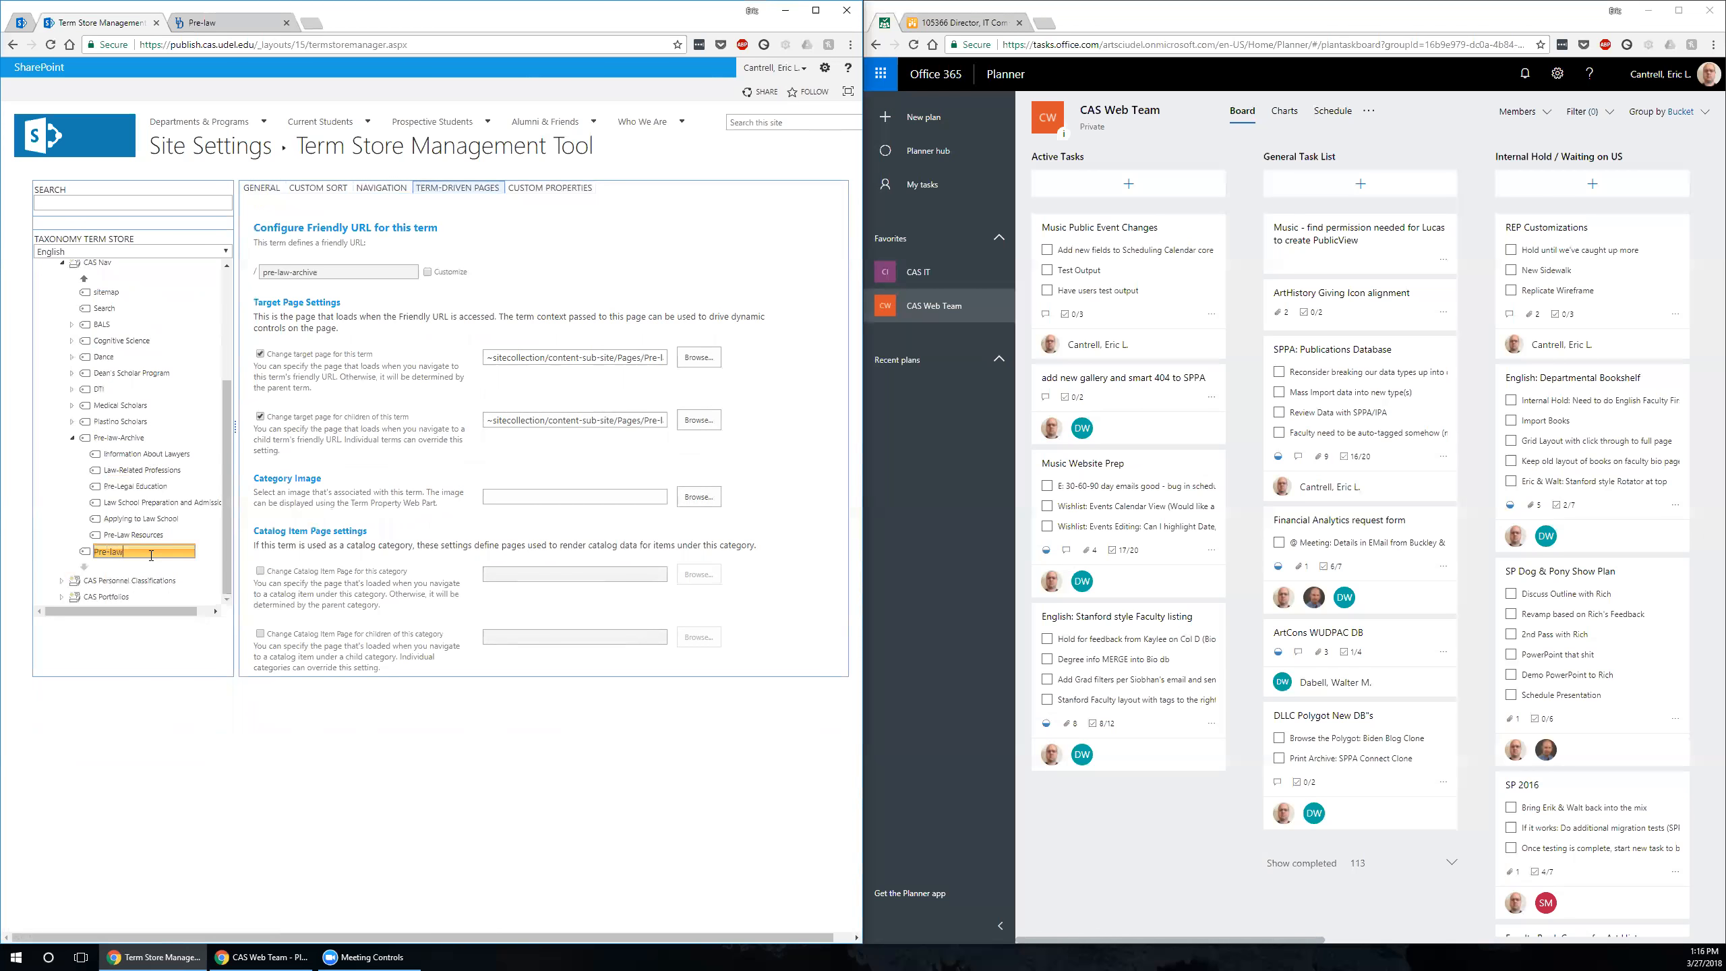
type("Pre-law")
key("Return")
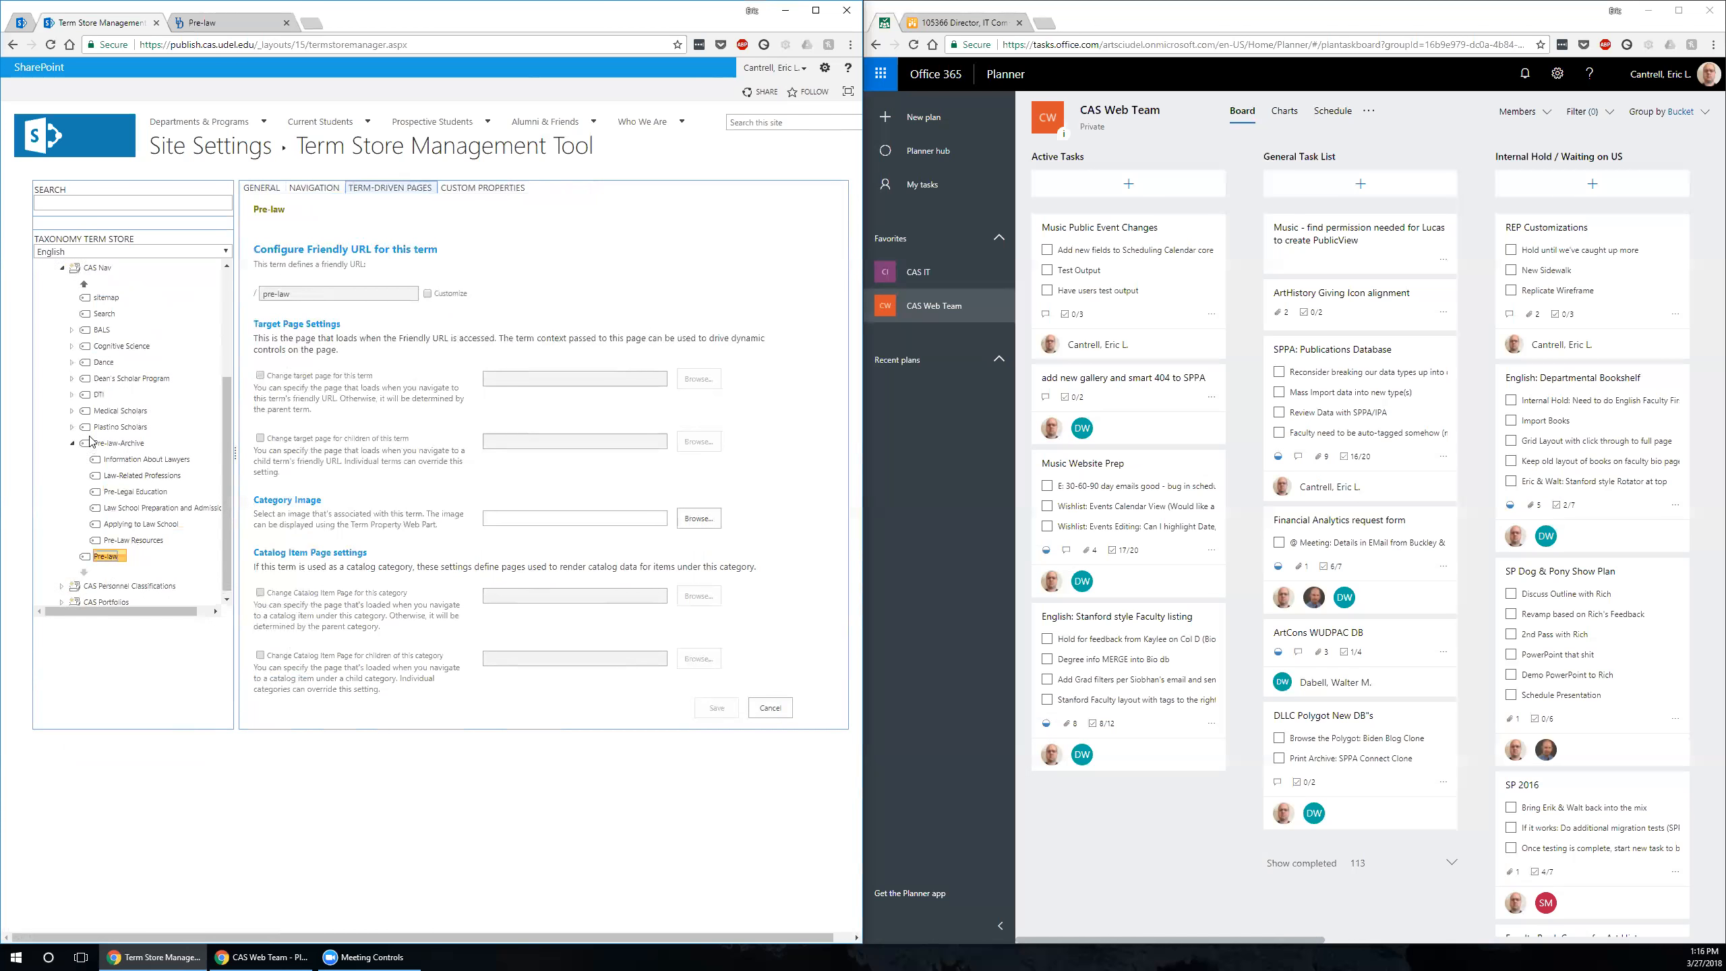
- Examine the term-driven page settings of the newsrollup and profilealumnusrollup terms under CAS Nav, discarding any unsaved changes
scroll(85, 428, "up", 3)
scroll(78, 421, "up", 2)
left_click(85, 457)
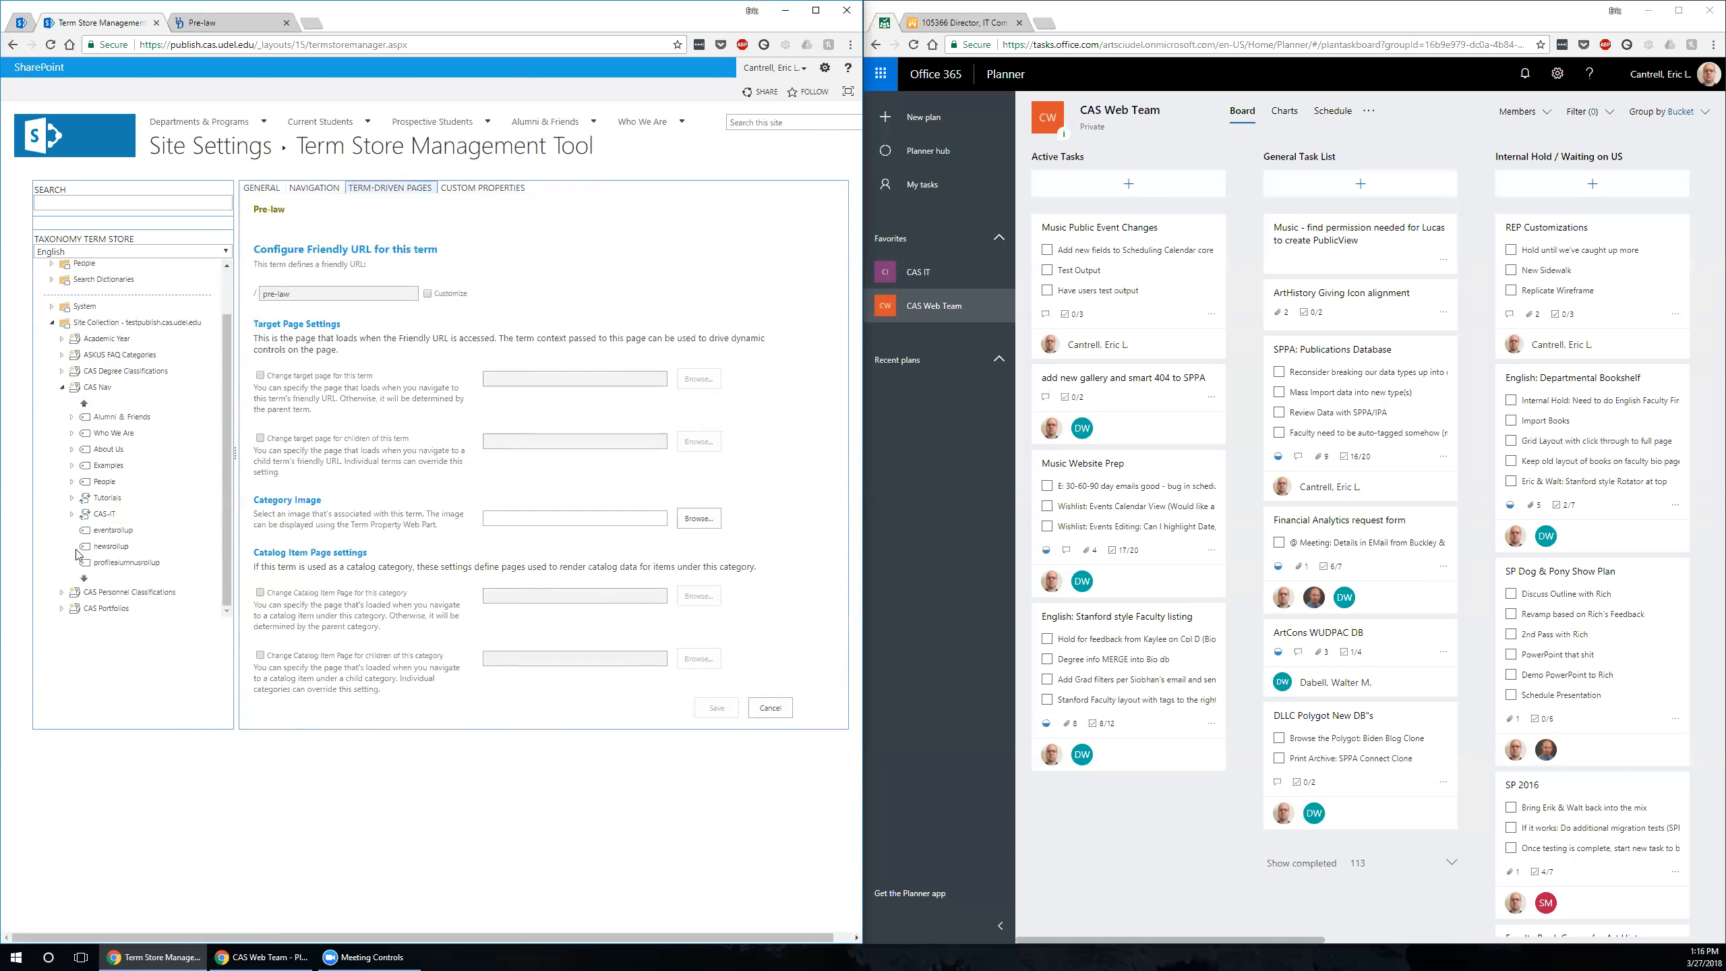
left_click(109, 531)
left_click(112, 547)
left_click(113, 563)
left_click(113, 546)
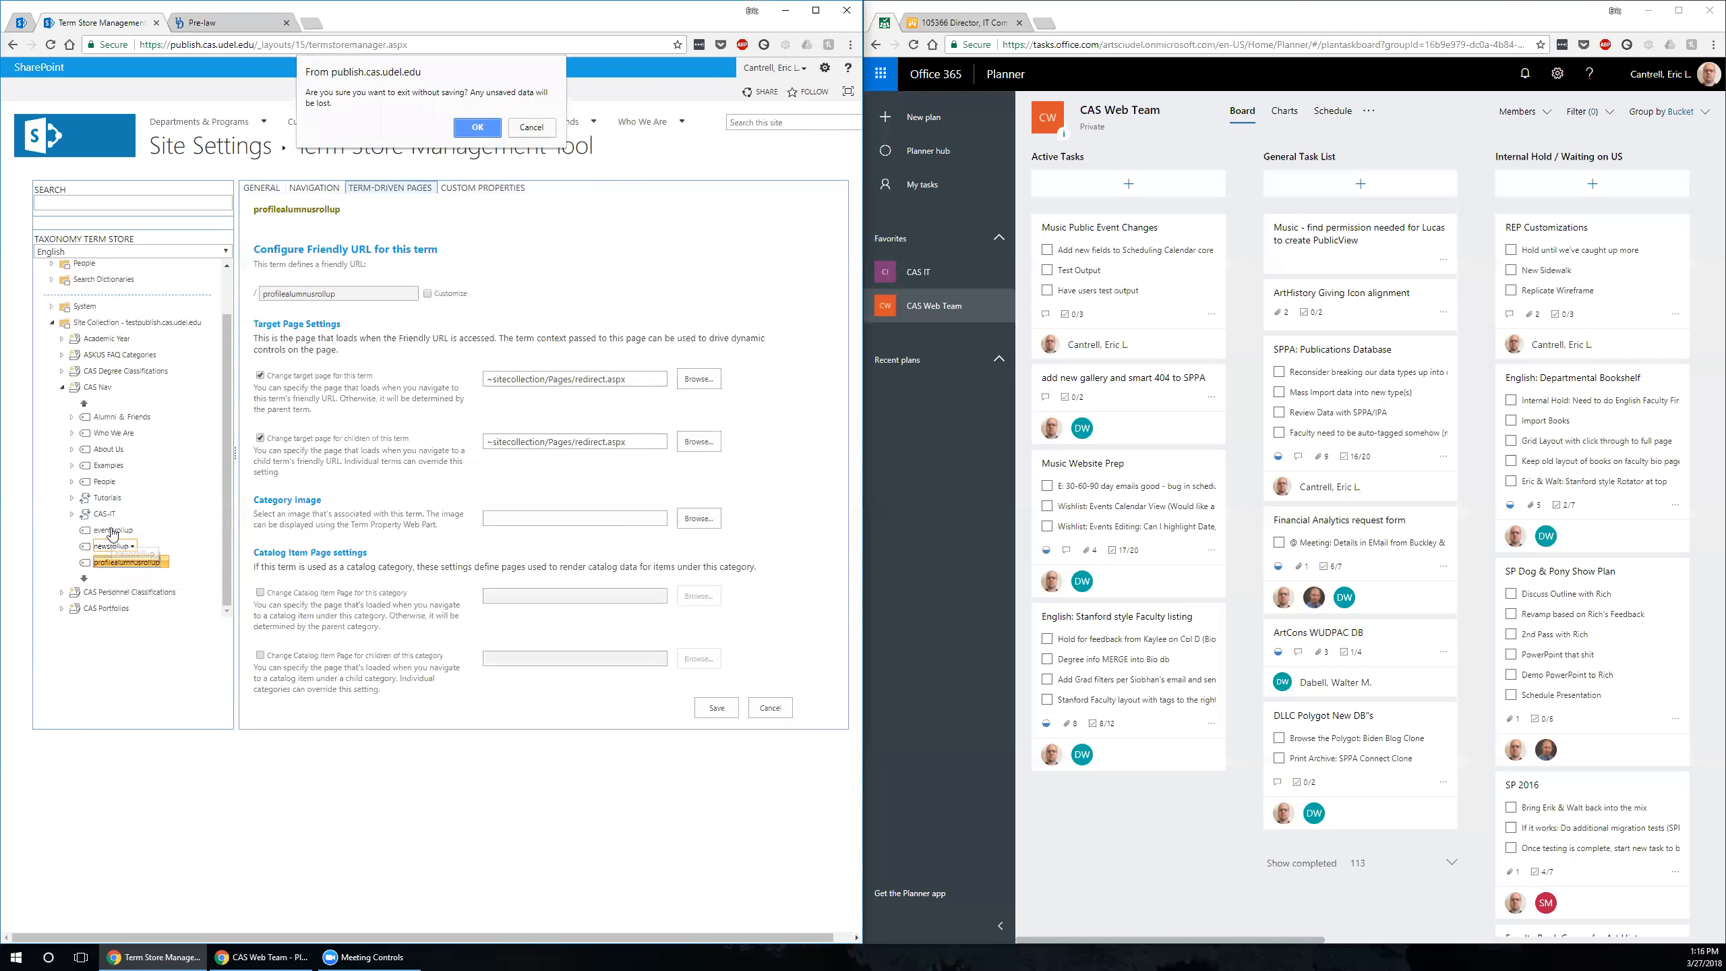
key("Return")
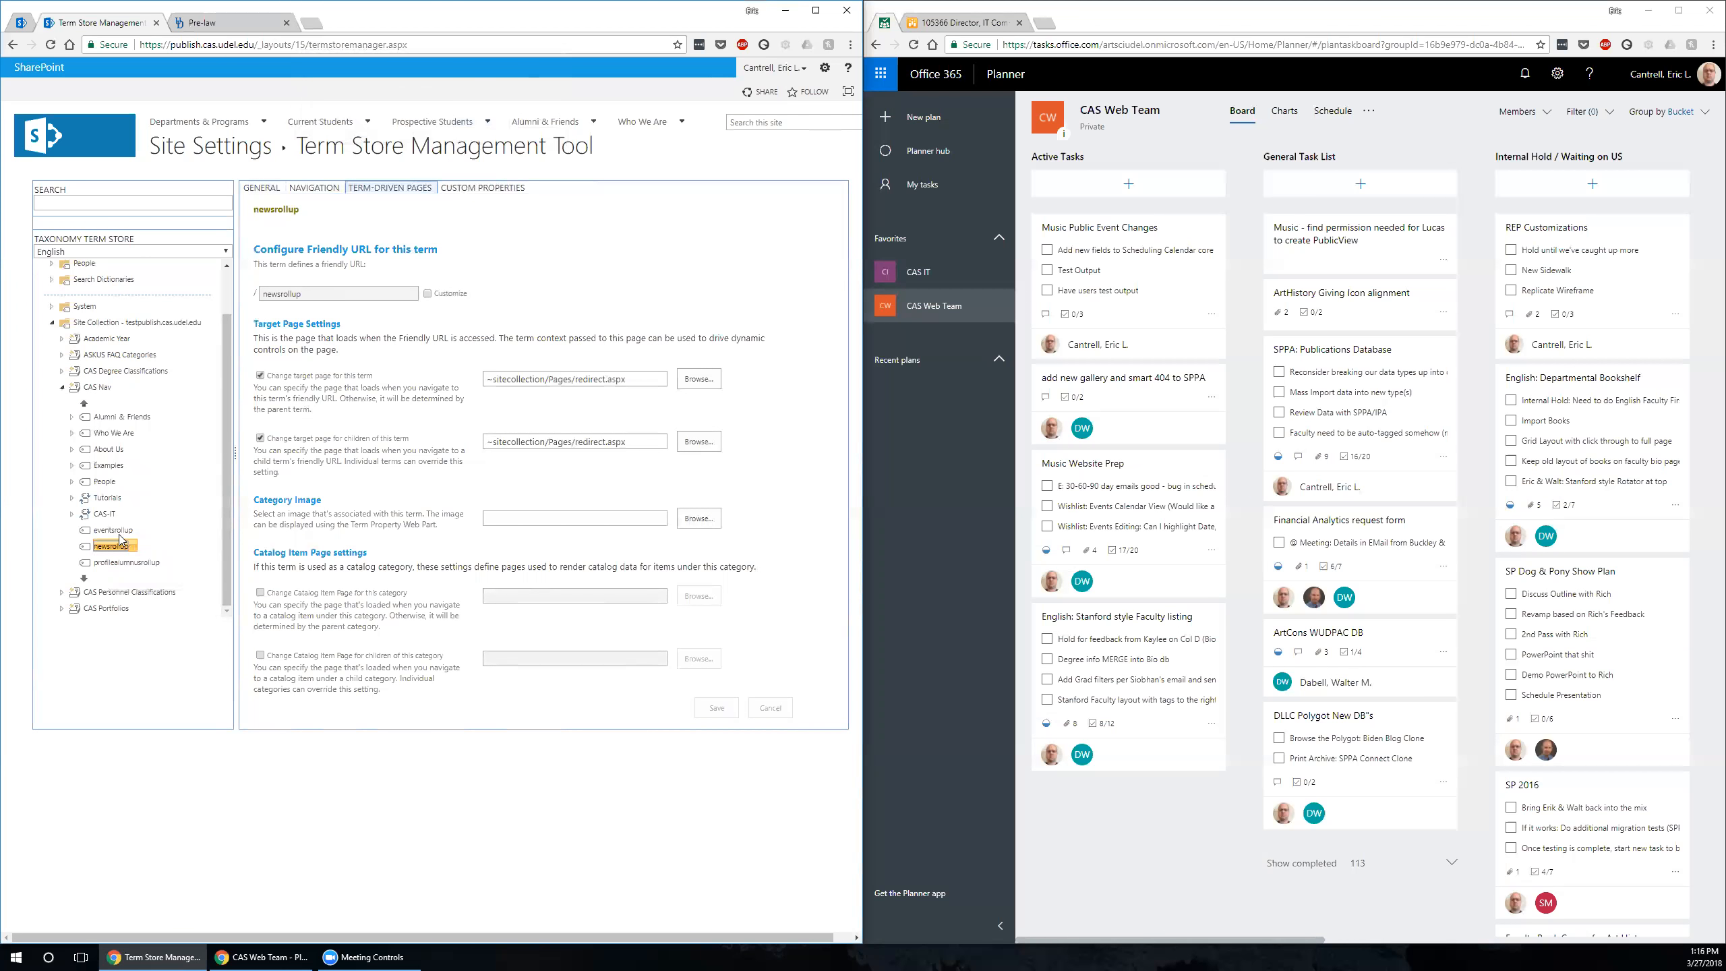
left_click(111, 563)
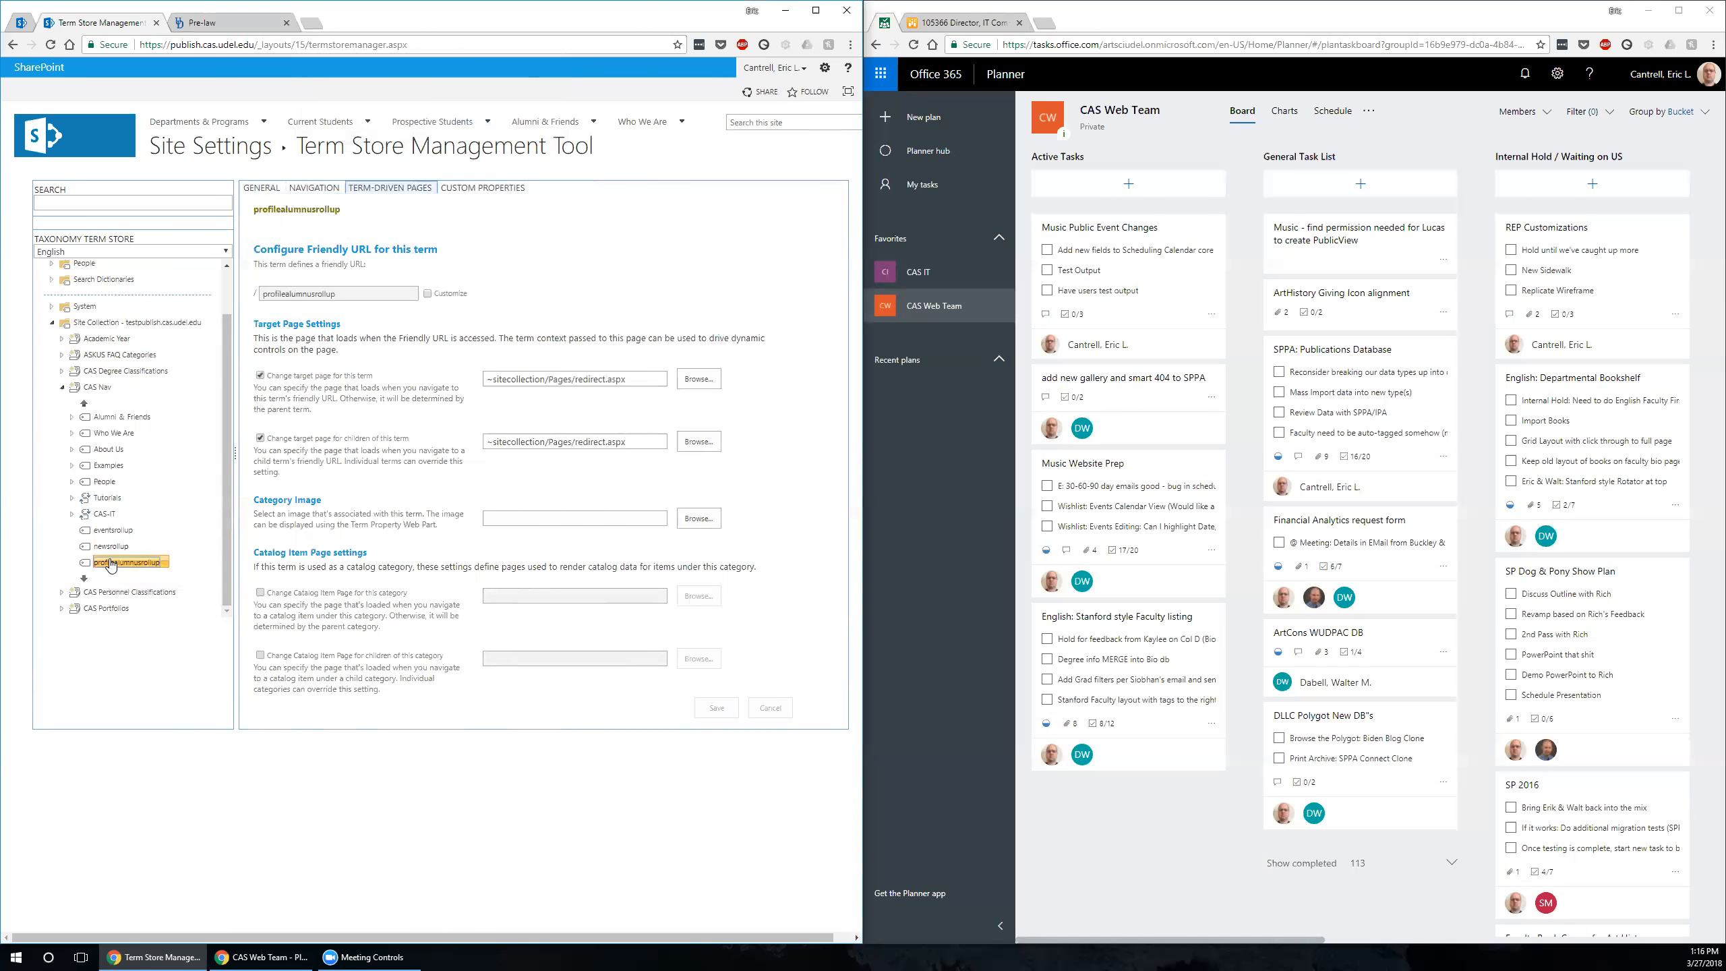
- Duplicate the Term Store Management Tool tab and move the copy into the second browser window
right_click(102, 23)
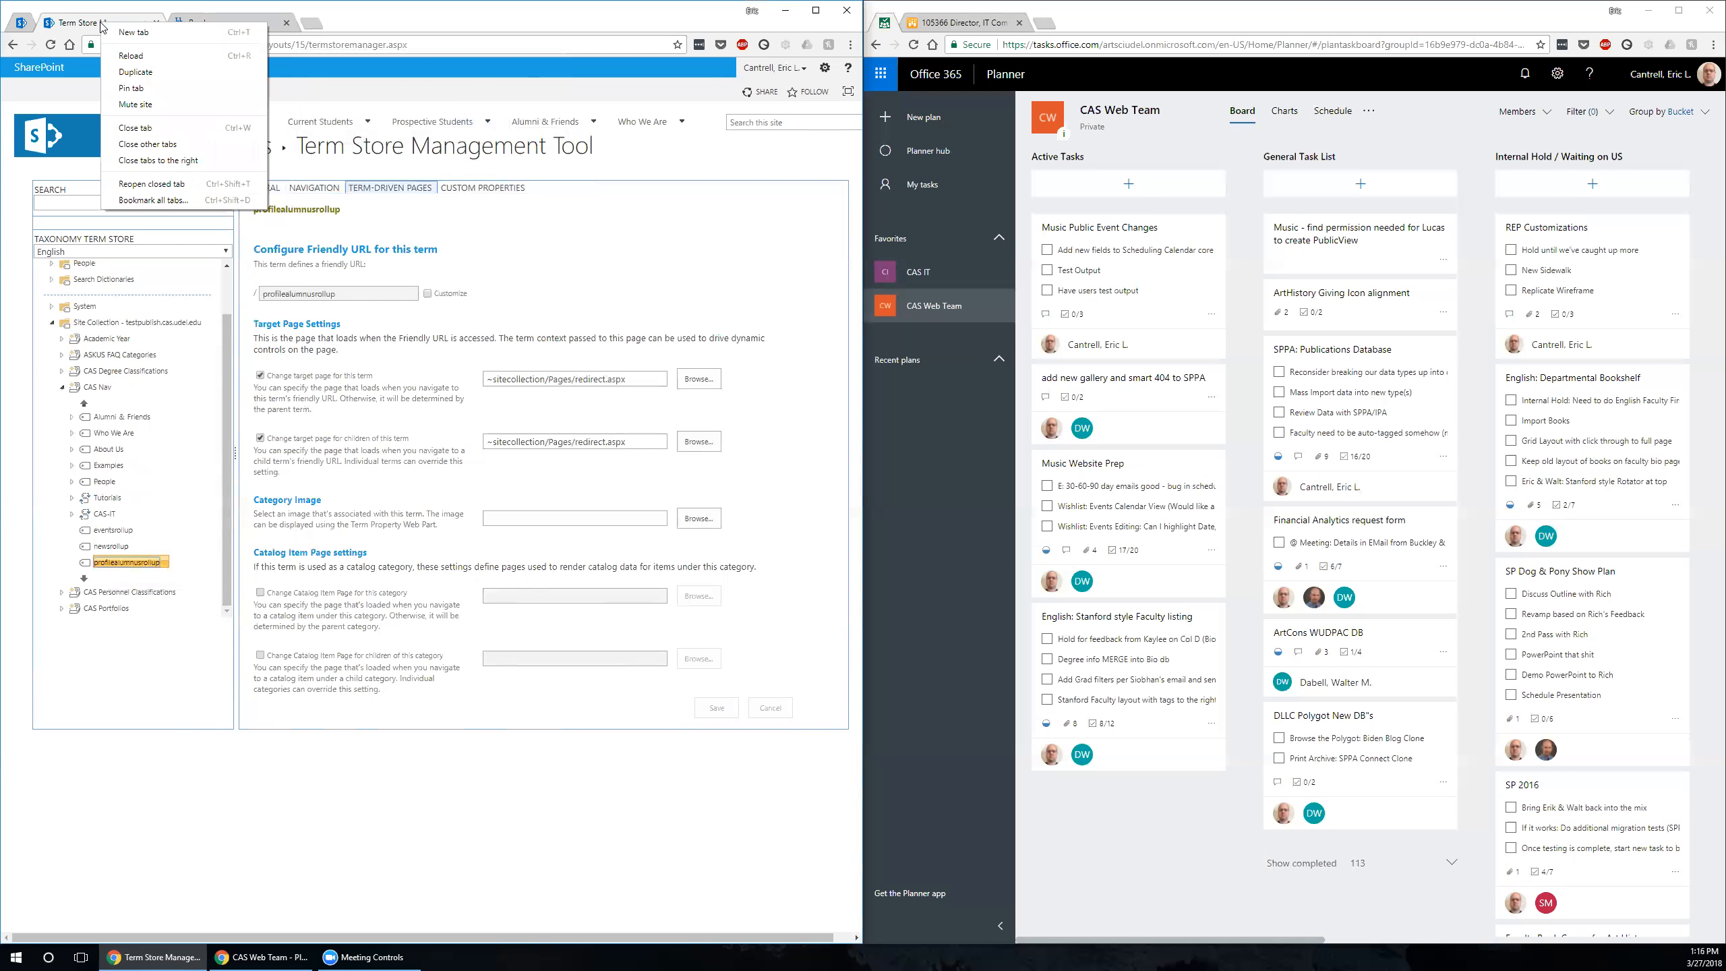
left_click(131, 72)
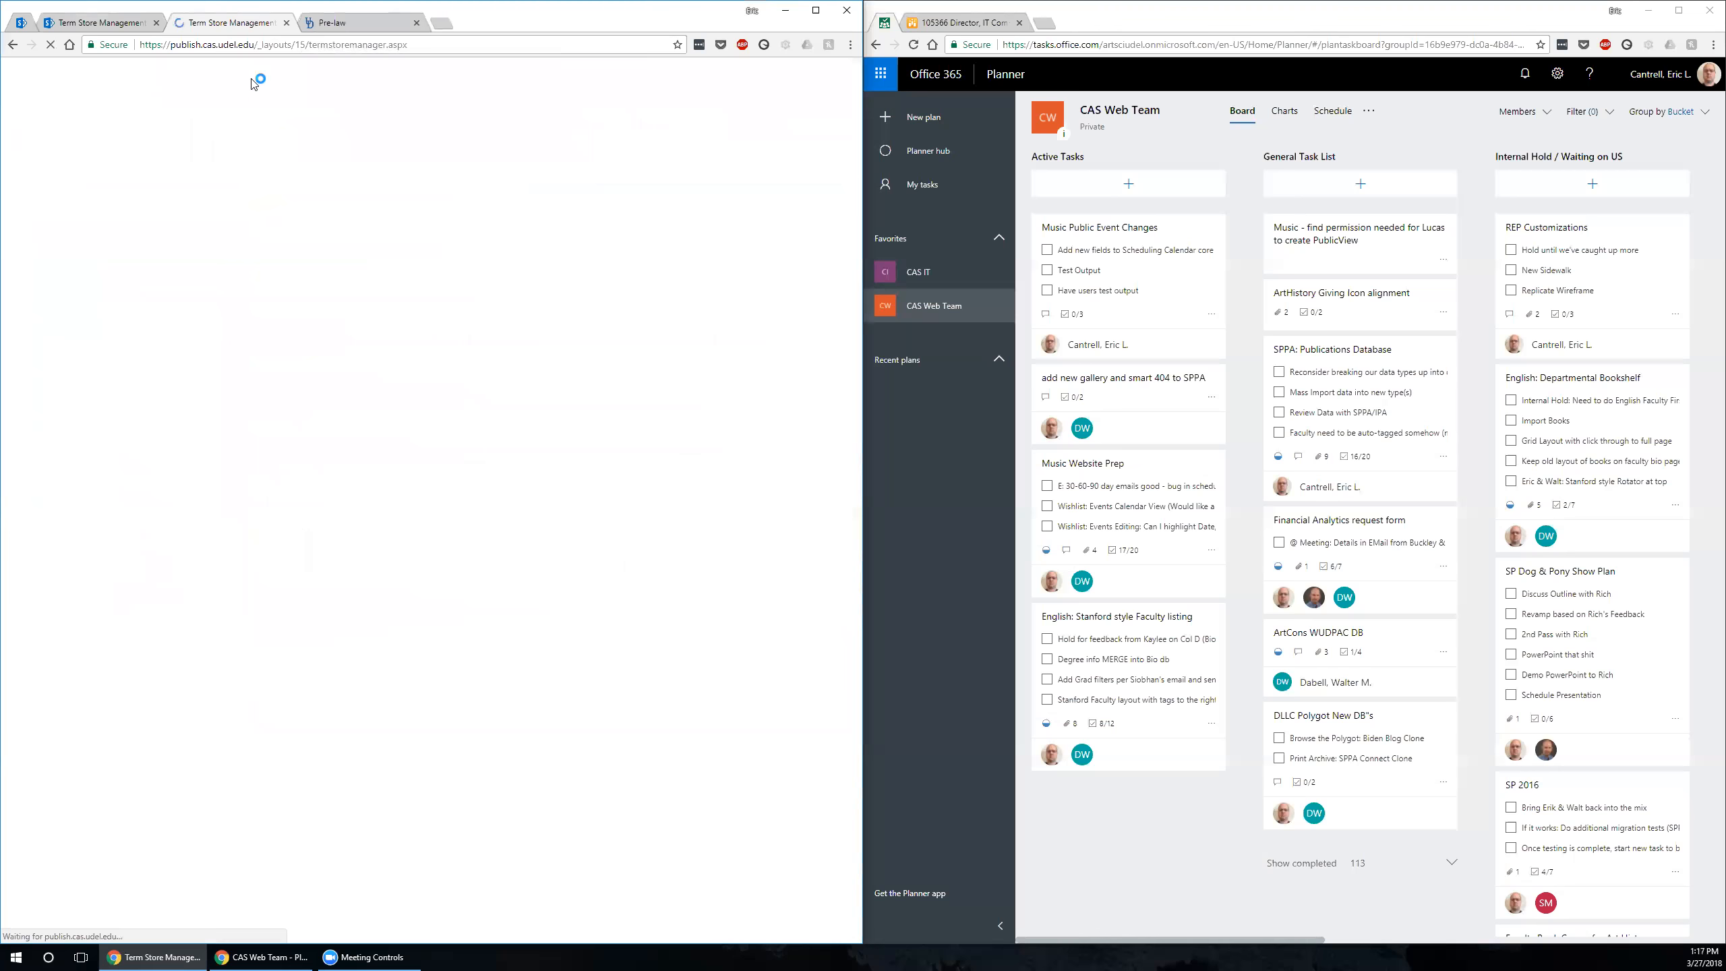
left_click_drag(226, 23, 1094, 22)
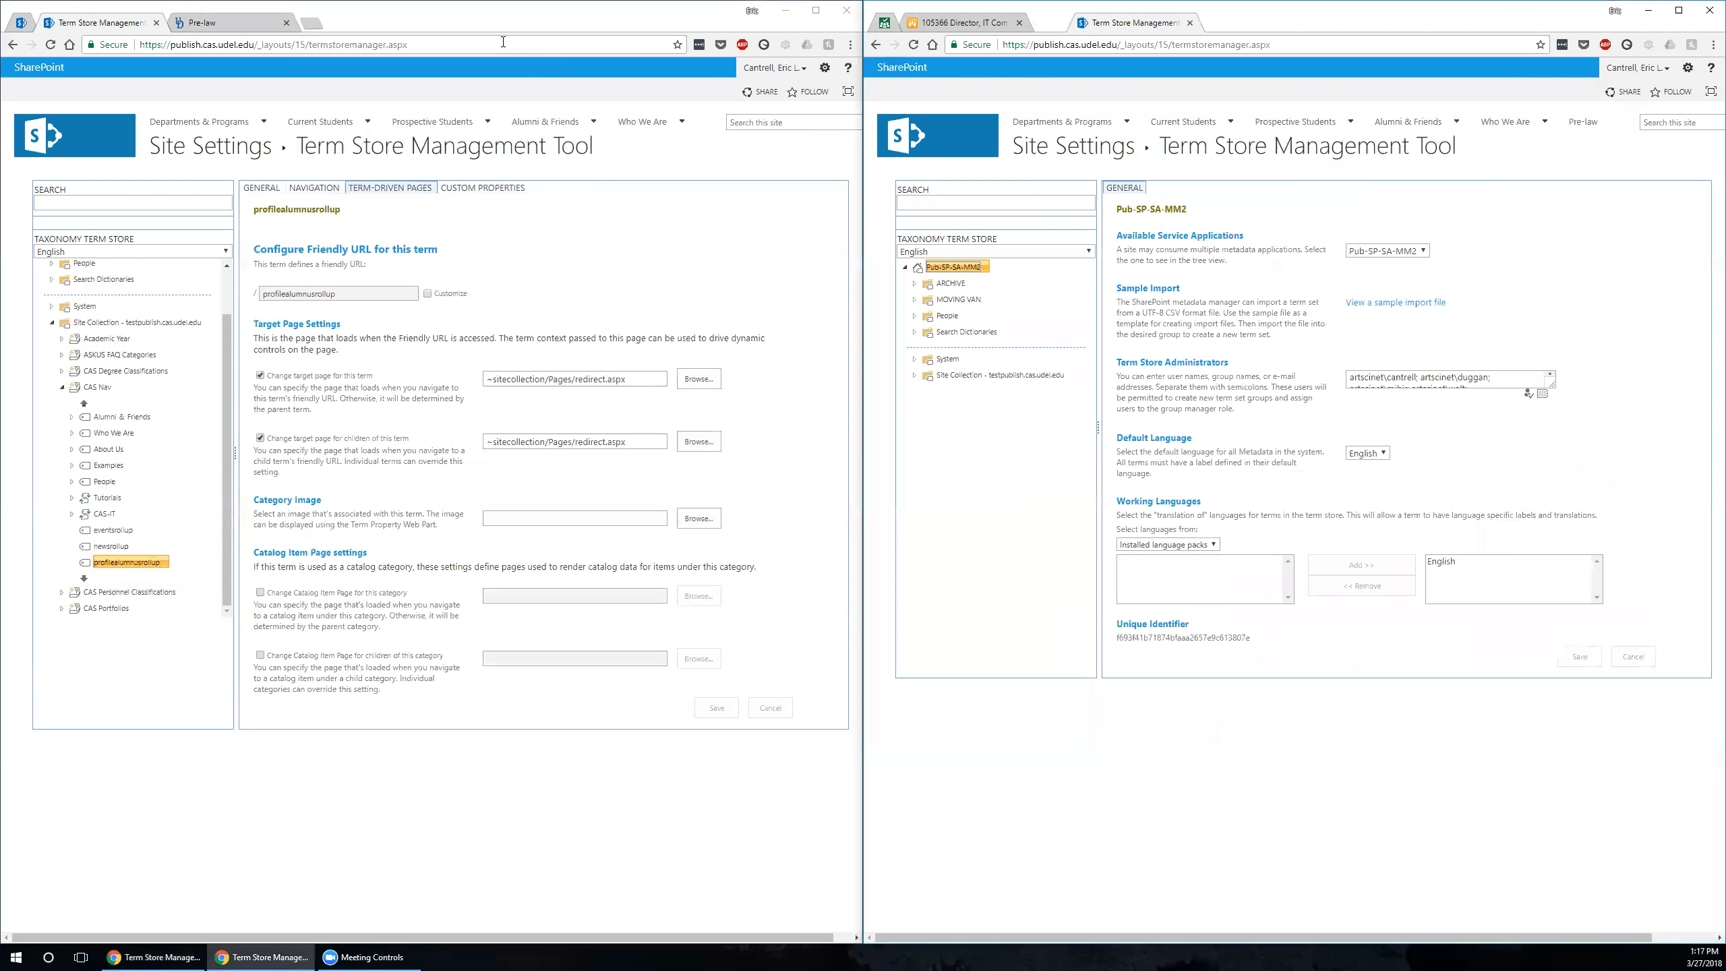
- In the second window, expand the site collection's CAS Nav term set and open the new Pre-law term
left_click(915, 375)
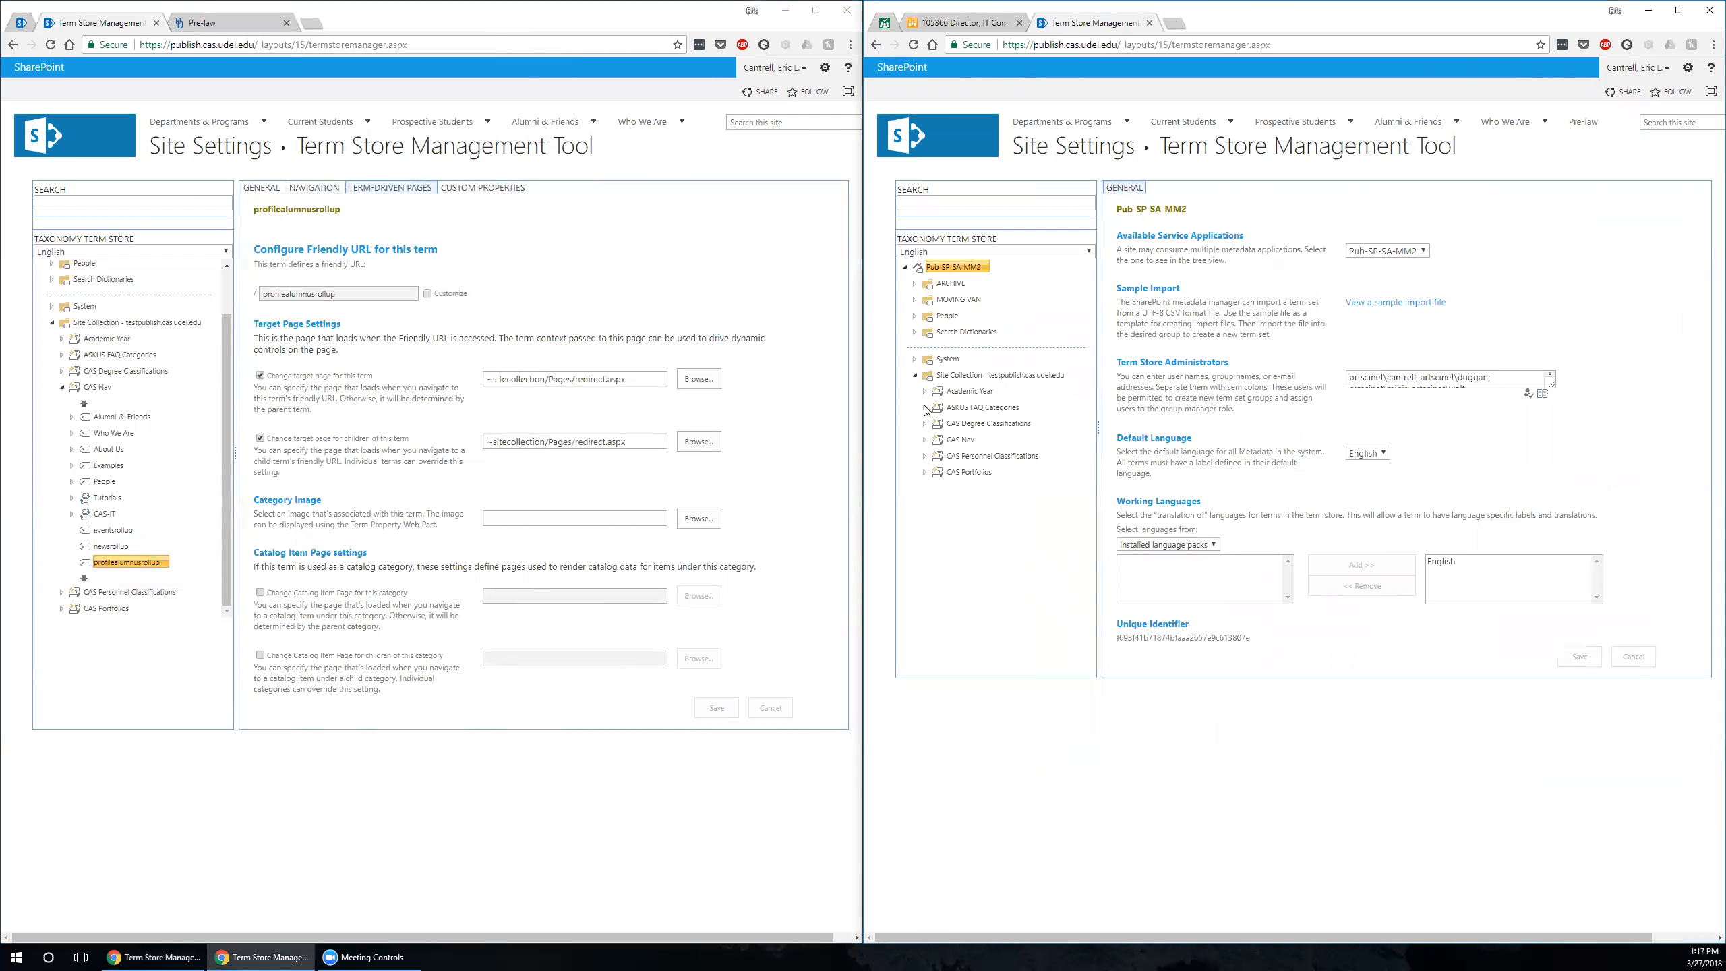
left_click(924, 439)
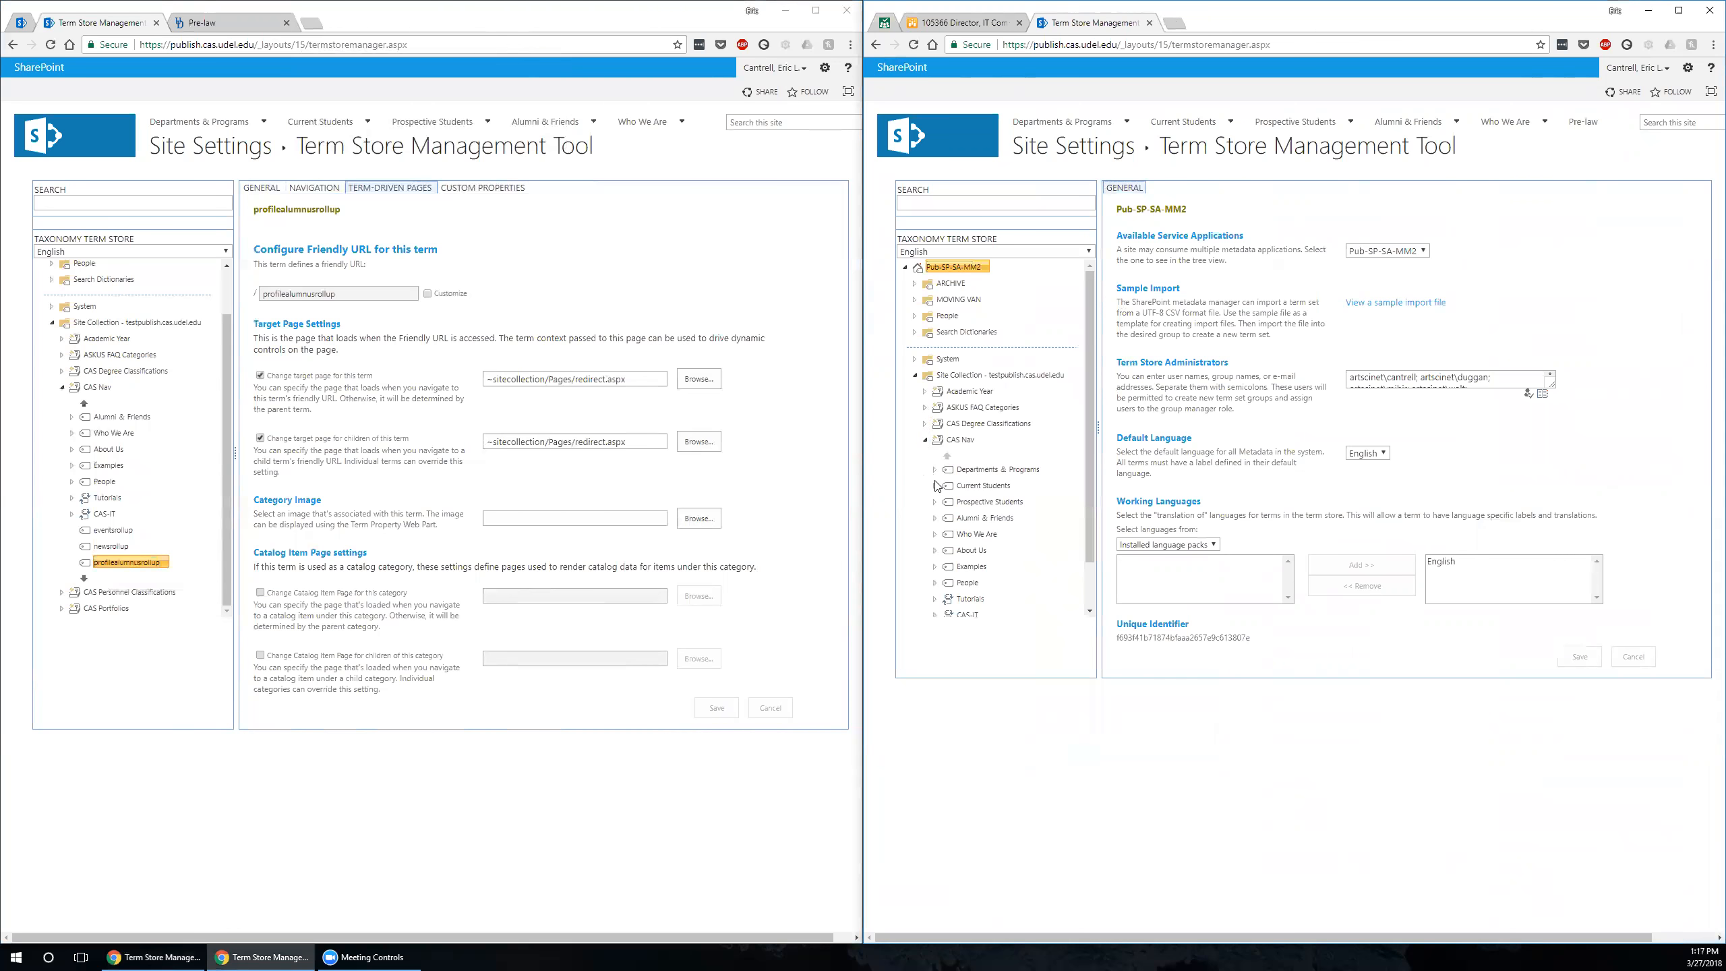
scroll(929, 544, "down", 1)
scroll(930, 543, "down", 1)
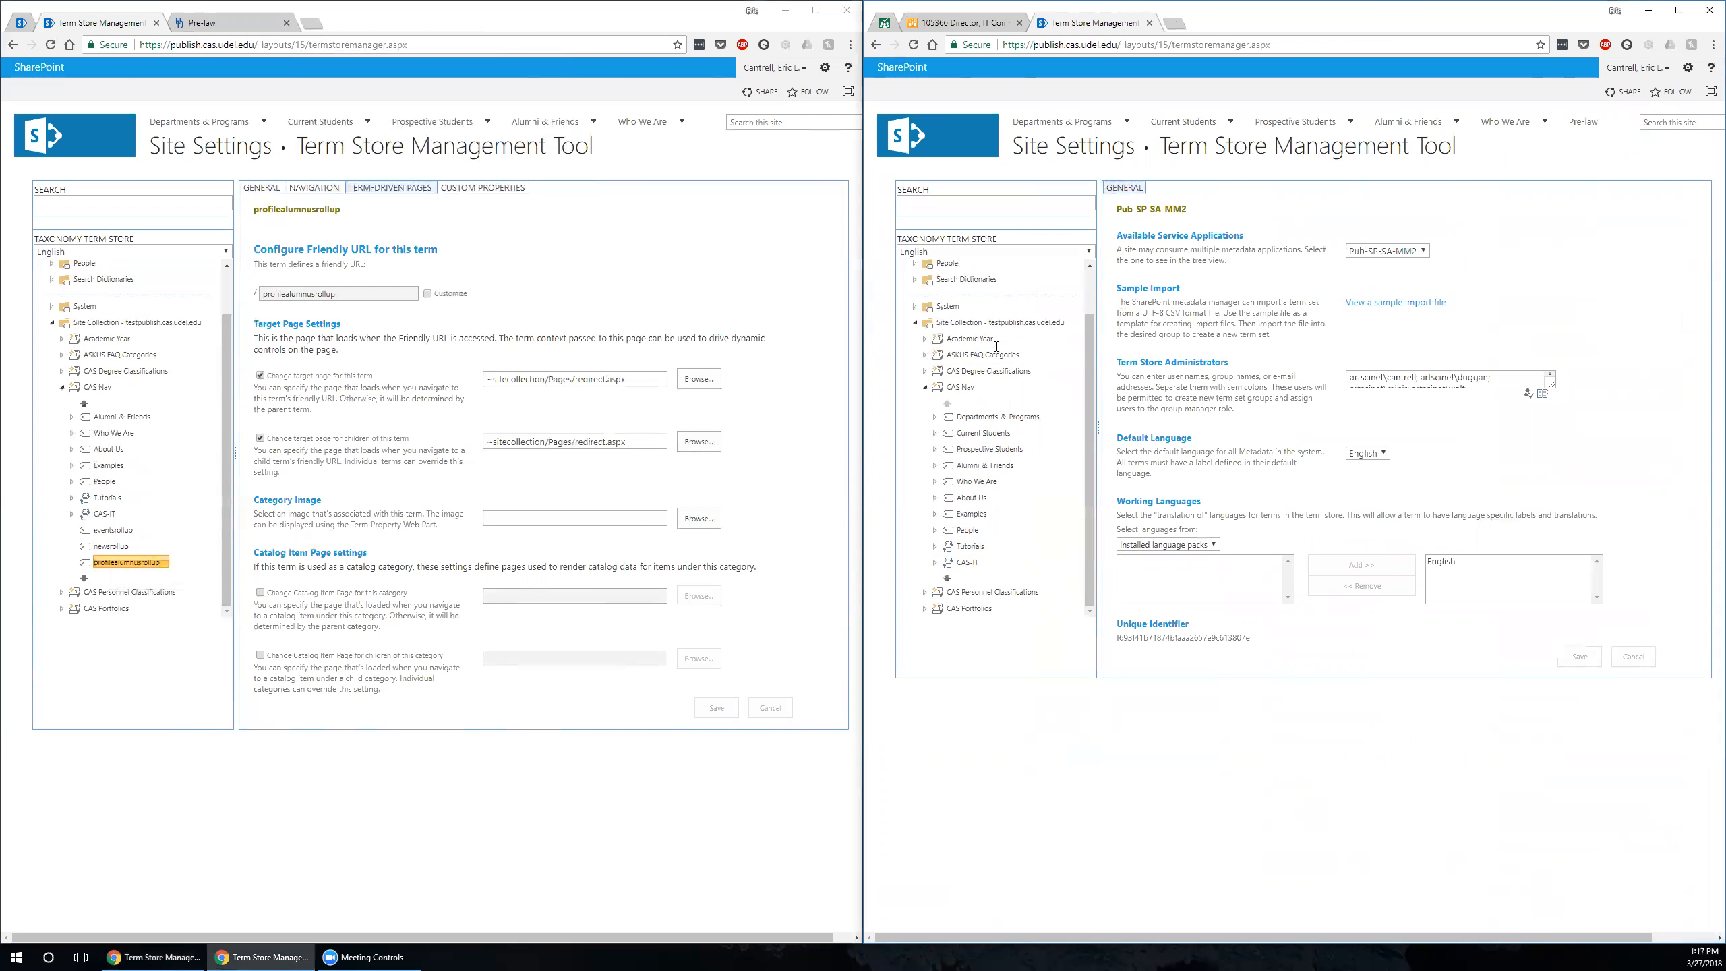
left_click(949, 578)
left_click(948, 579)
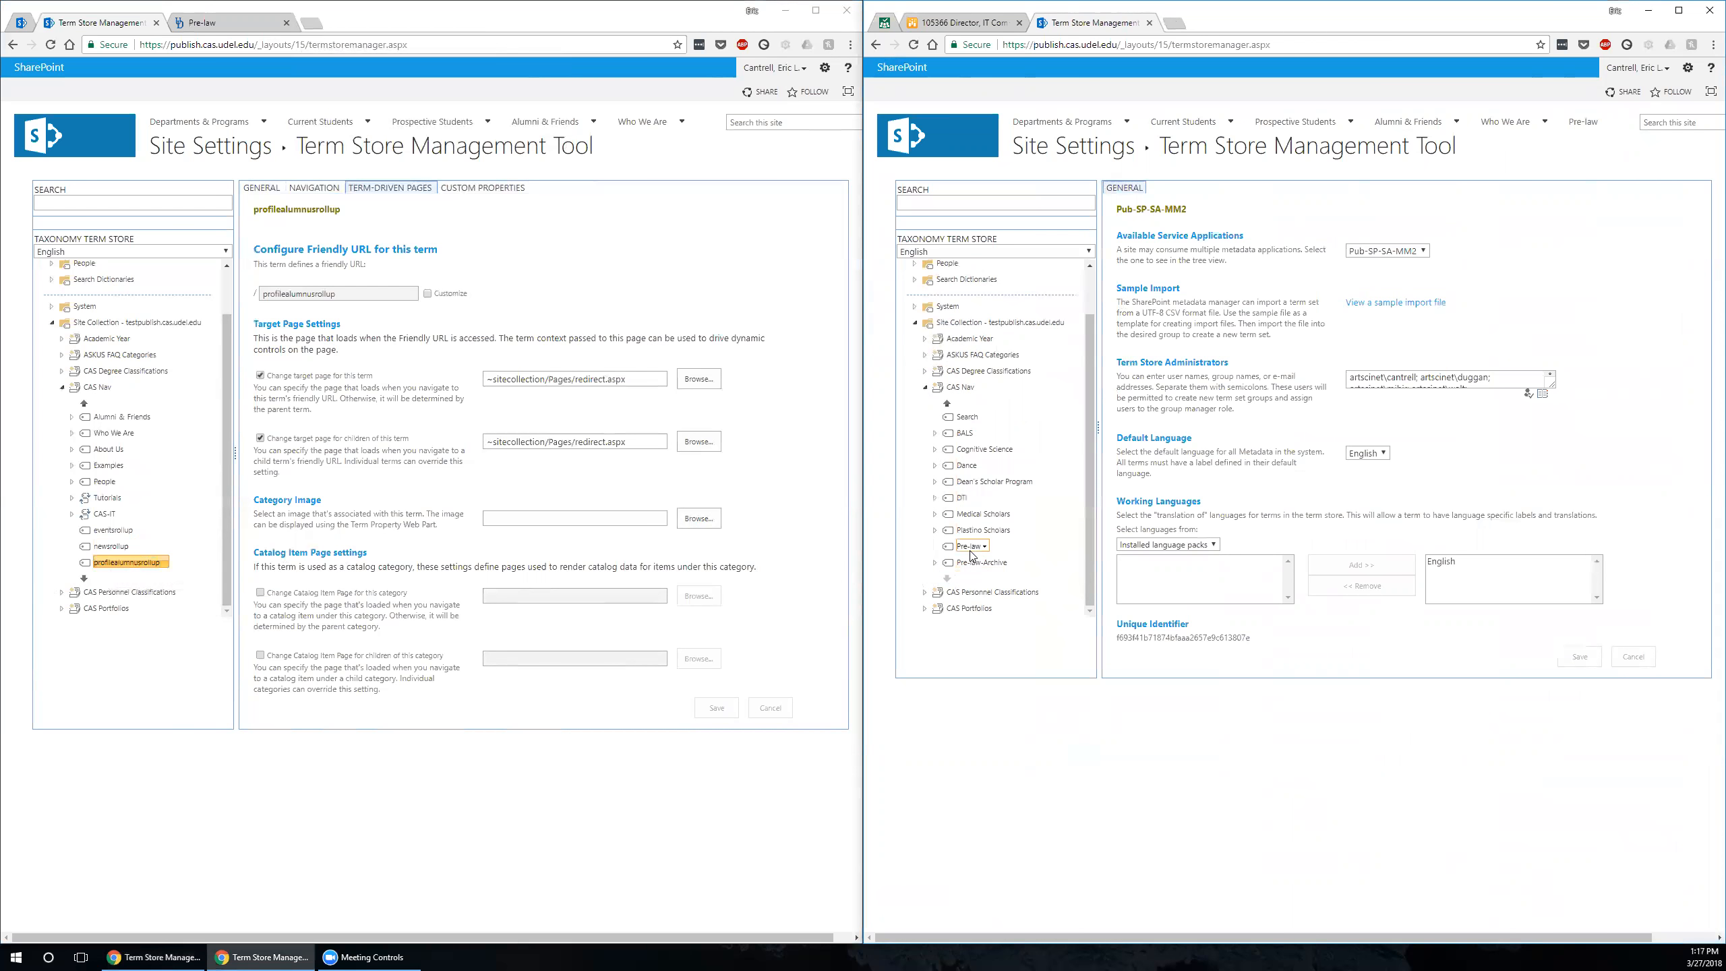
left_click(968, 547)
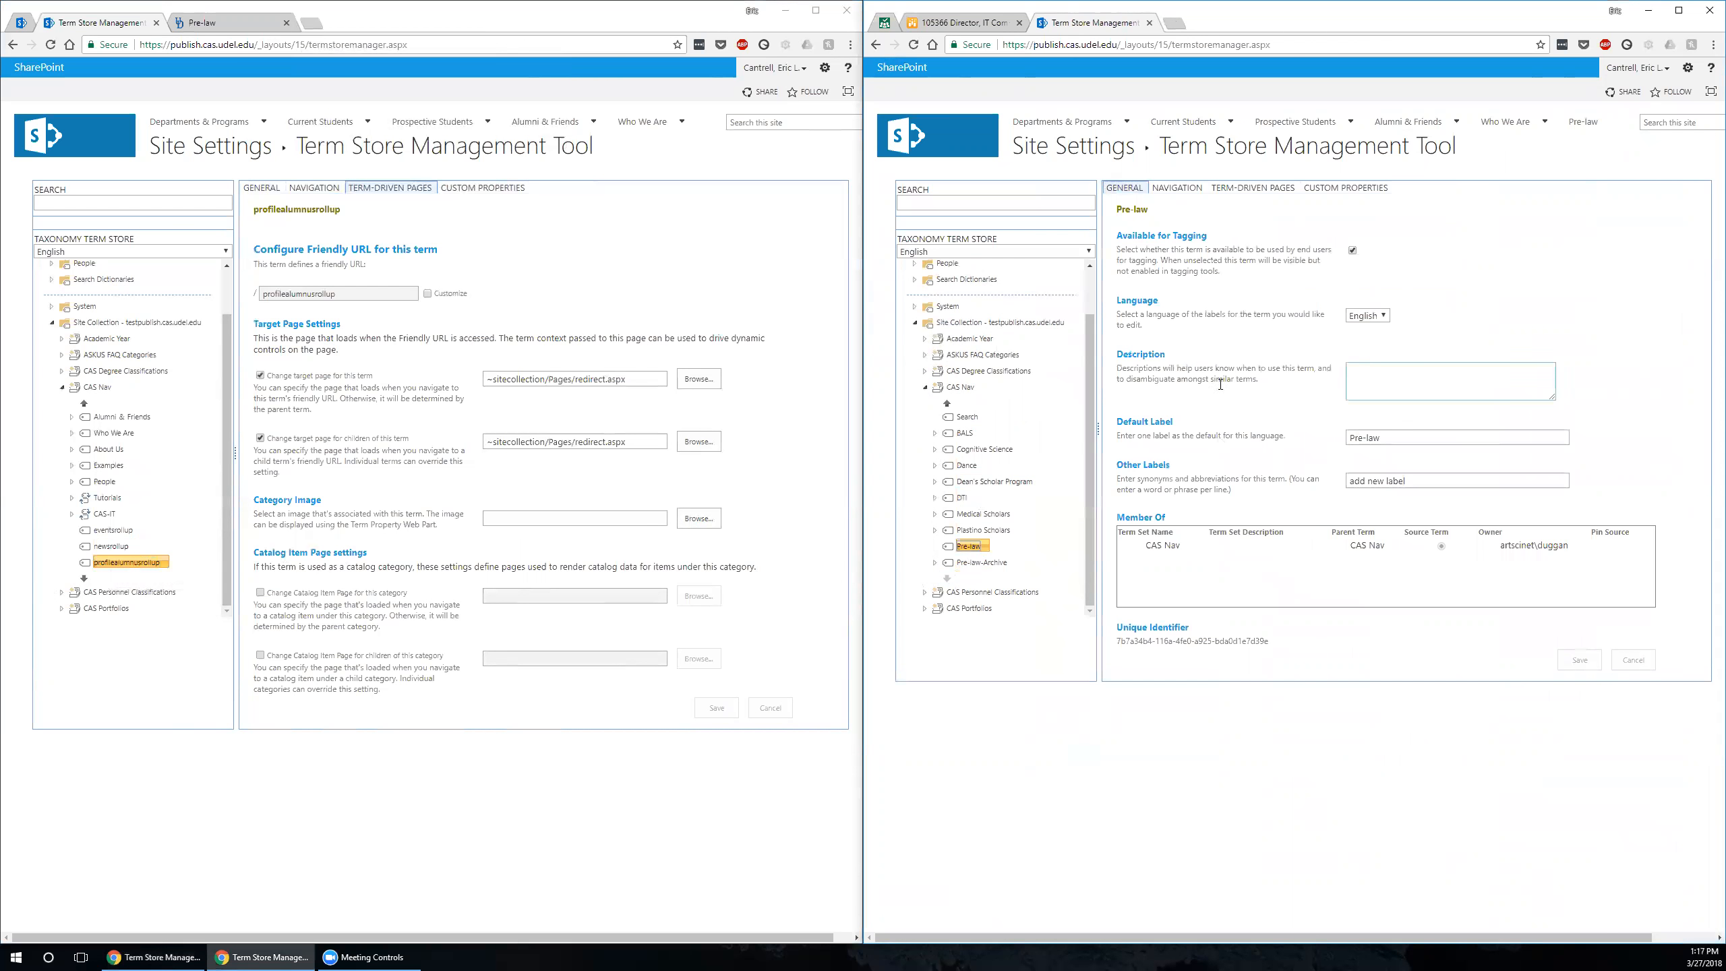
- Compare the general and navigation settings of the profilealumnusrollup term with those of the Pre-law term
left_click(262, 188)
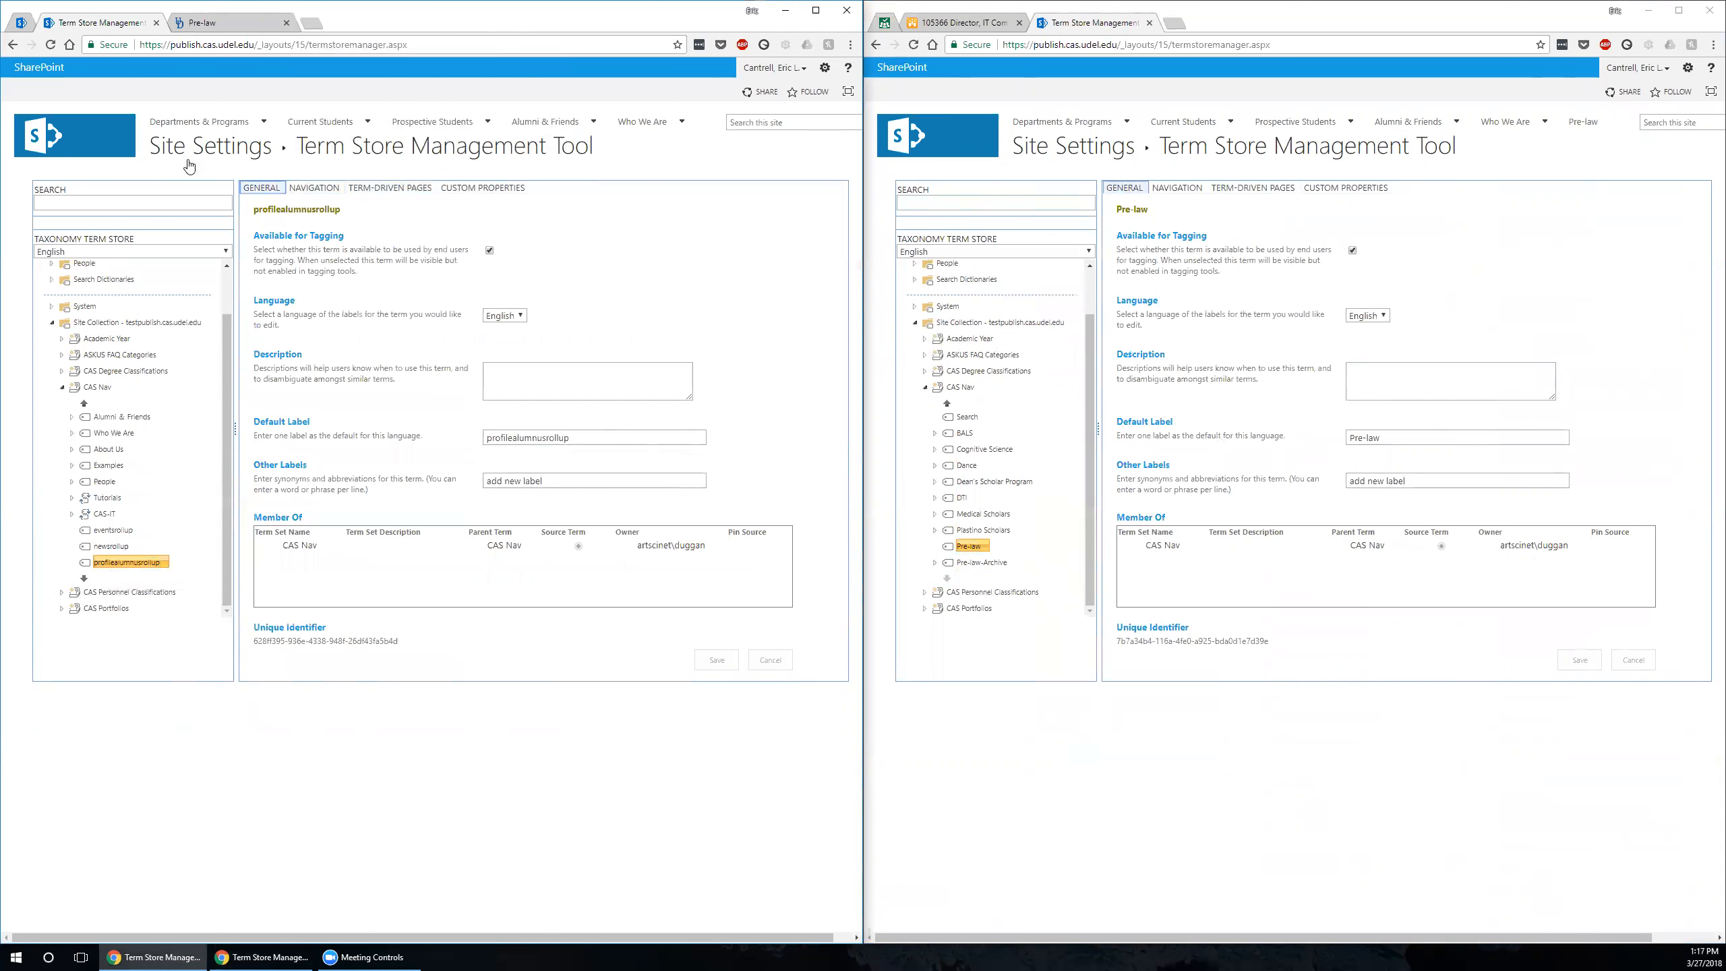
left_click(315, 188)
left_click(1186, 192)
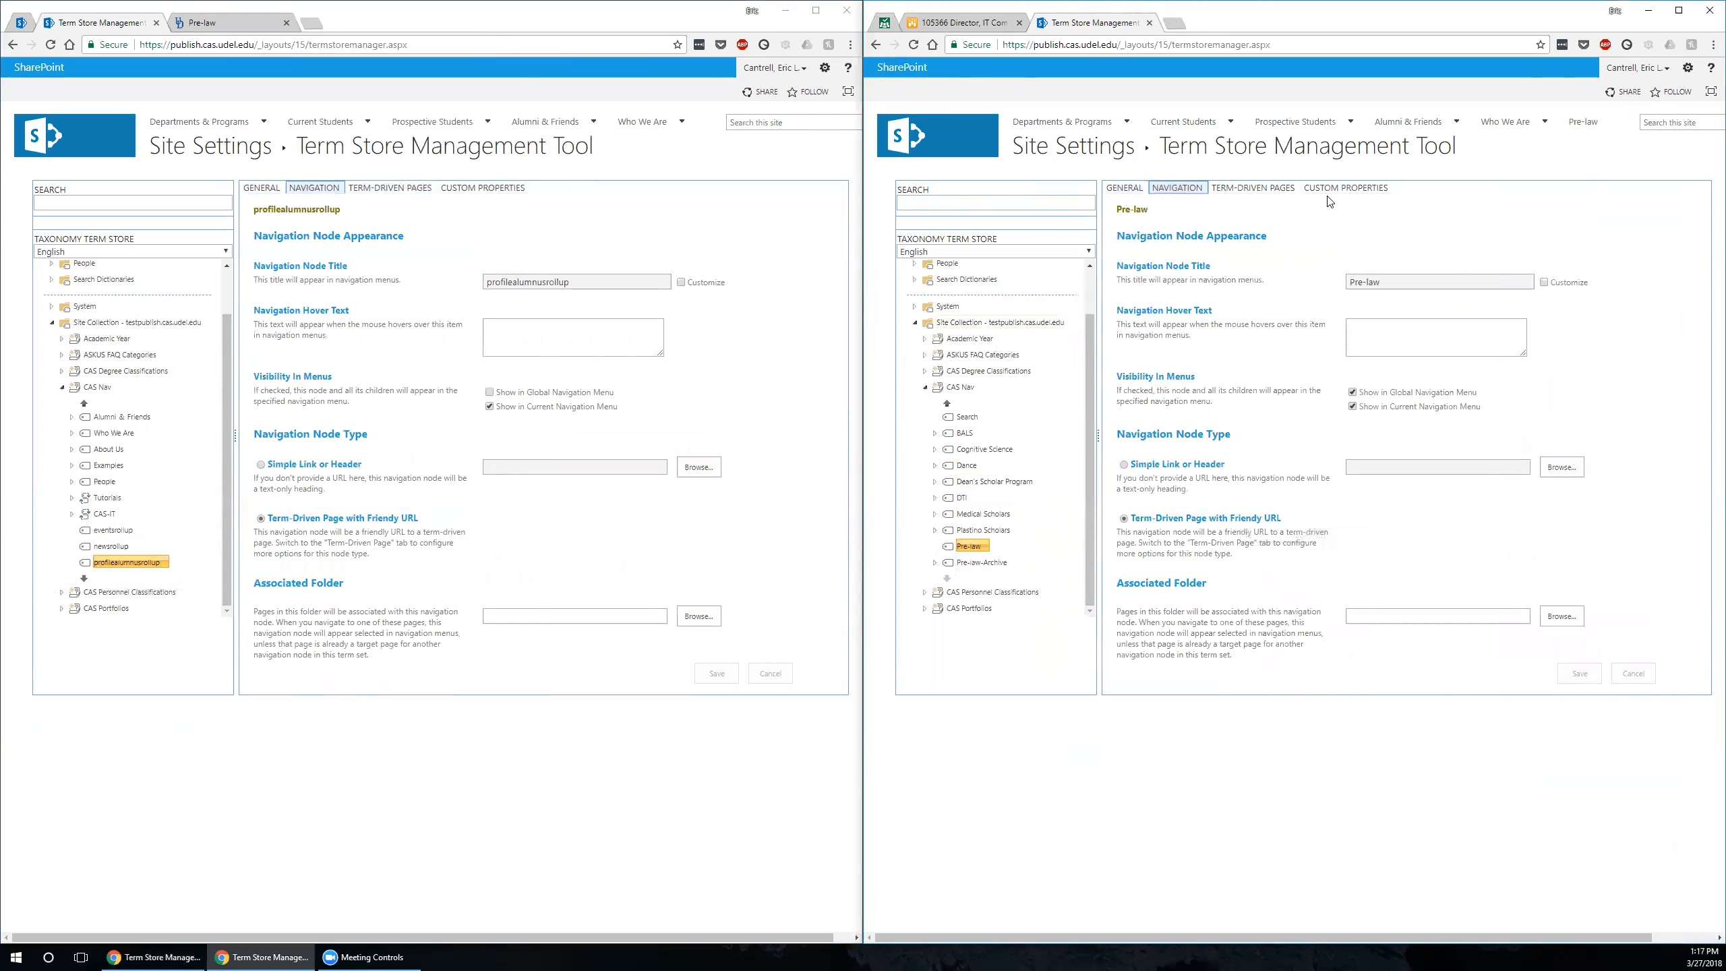
- Set Pre-law's target pages for the term and its children to ~sitecollection/Pages/redirect.aspx, copied from profilealumnusrollup, and save
left_click(1253, 187)
left_click(391, 188)
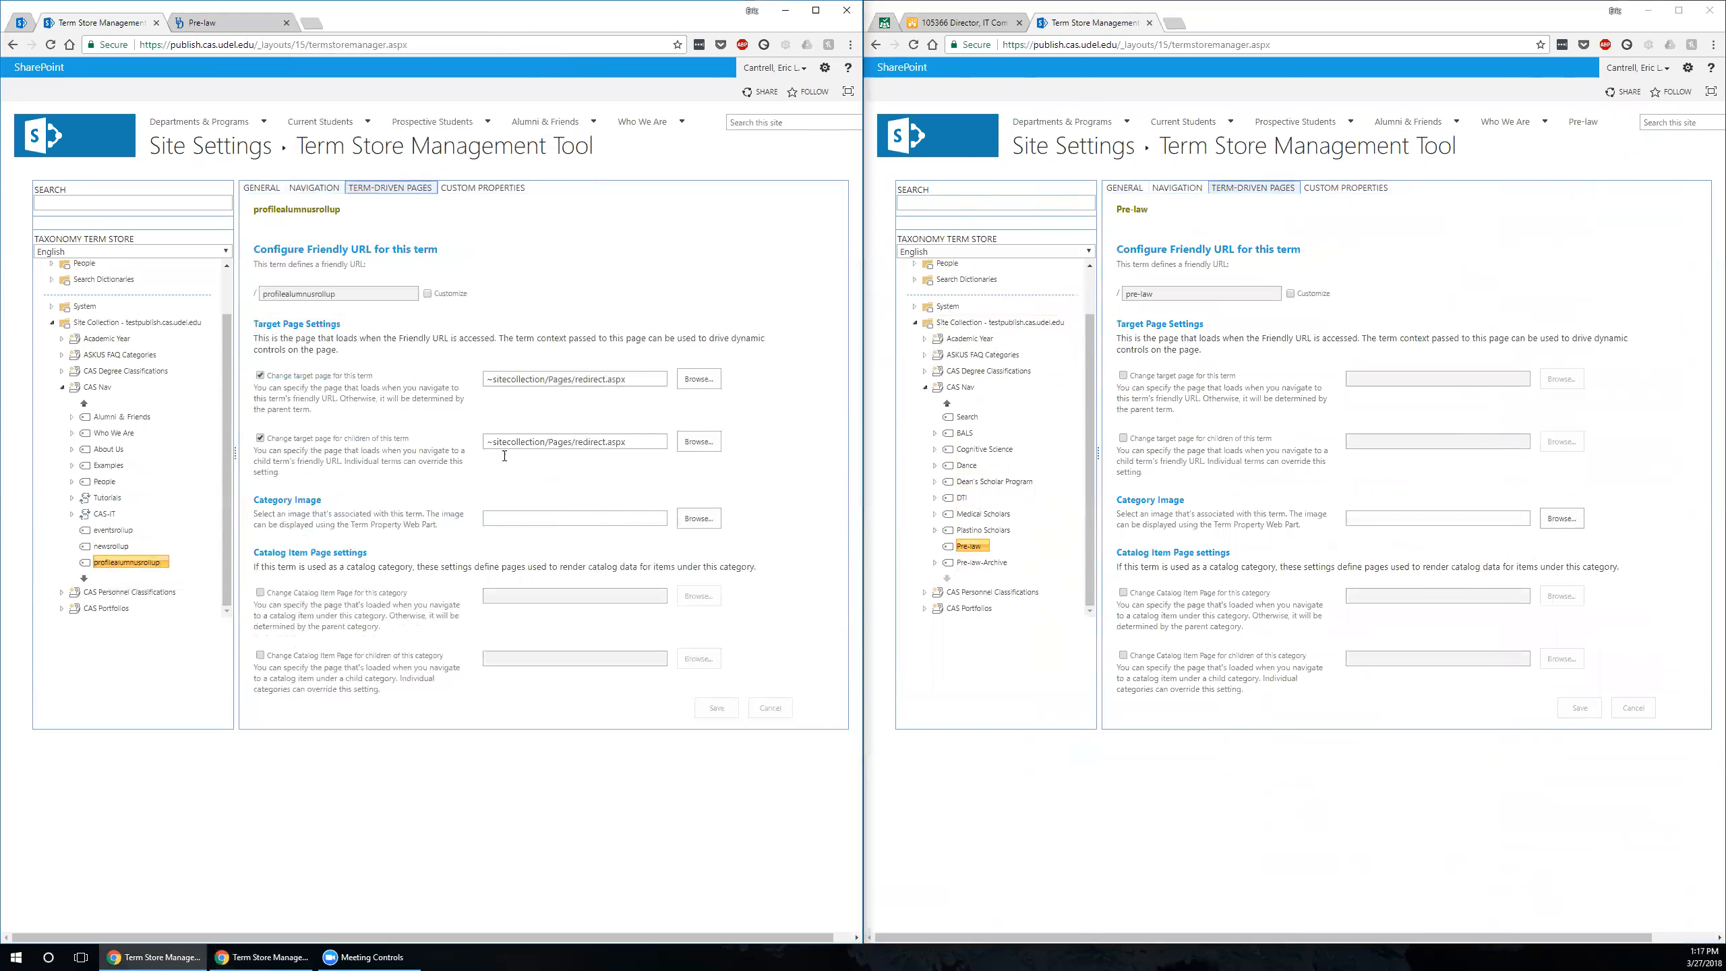
left_click_drag(626, 441, 261, 439)
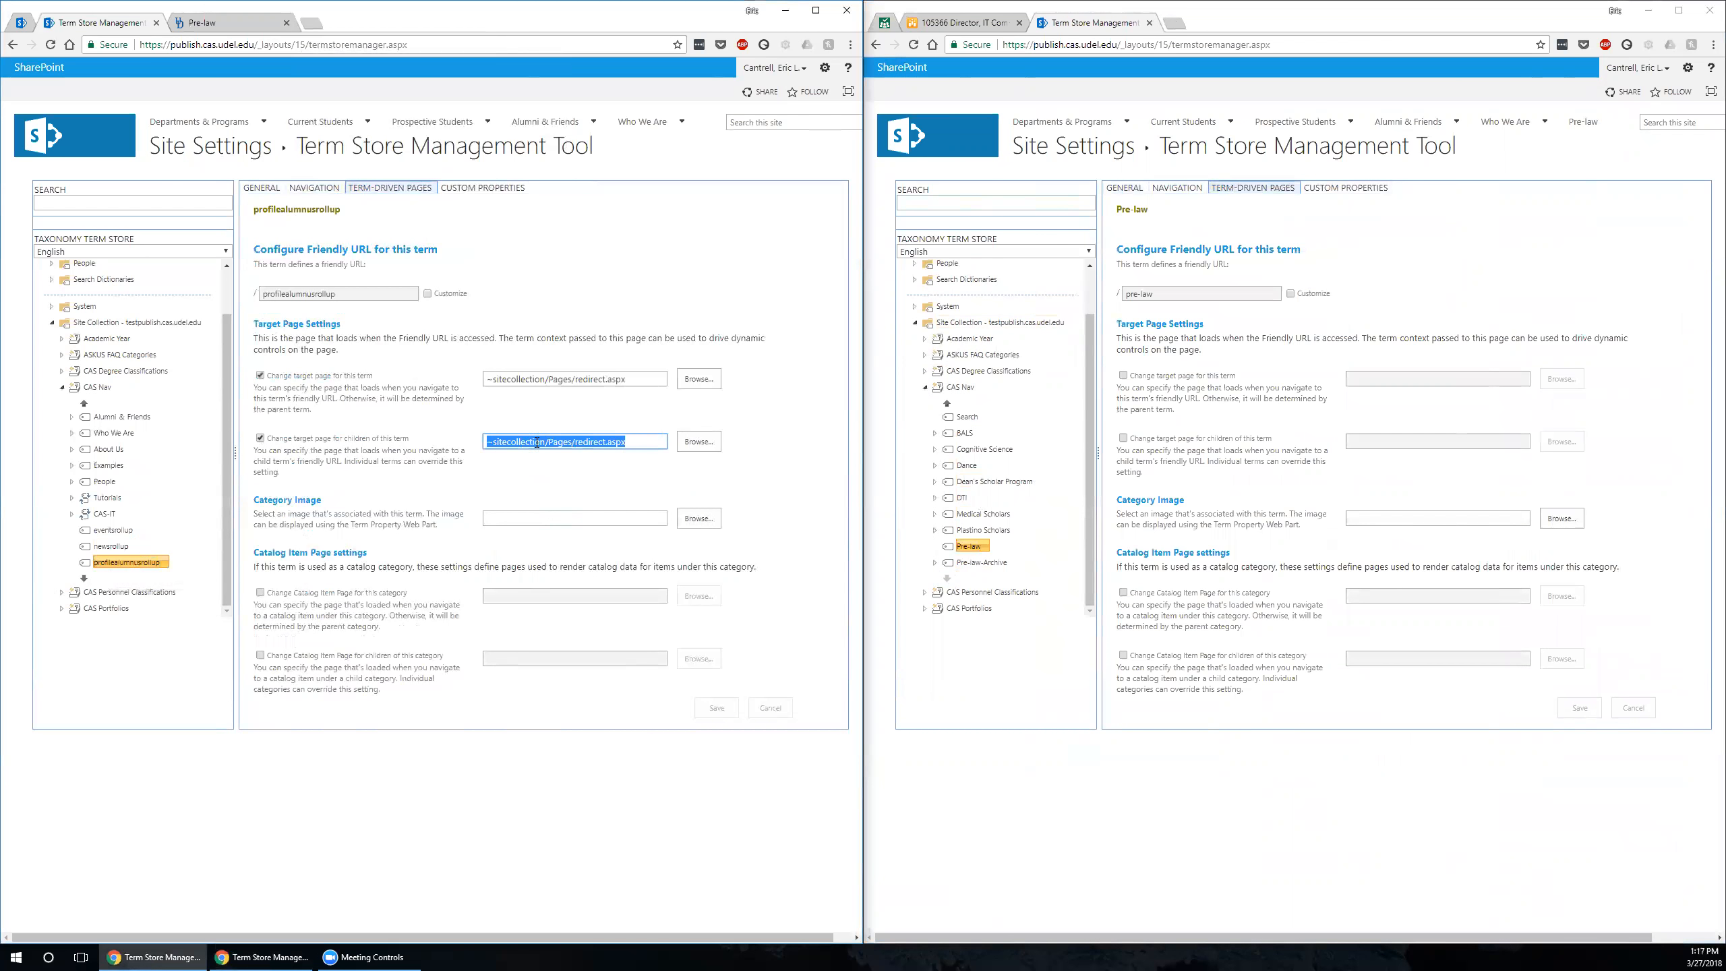
right_click(578, 441)
left_click(620, 468)
left_click(1220, 394)
left_click(1230, 442)
left_click(1380, 379)
key("ctrl+v")
left_click(1394, 442)
key("ctrl+v")
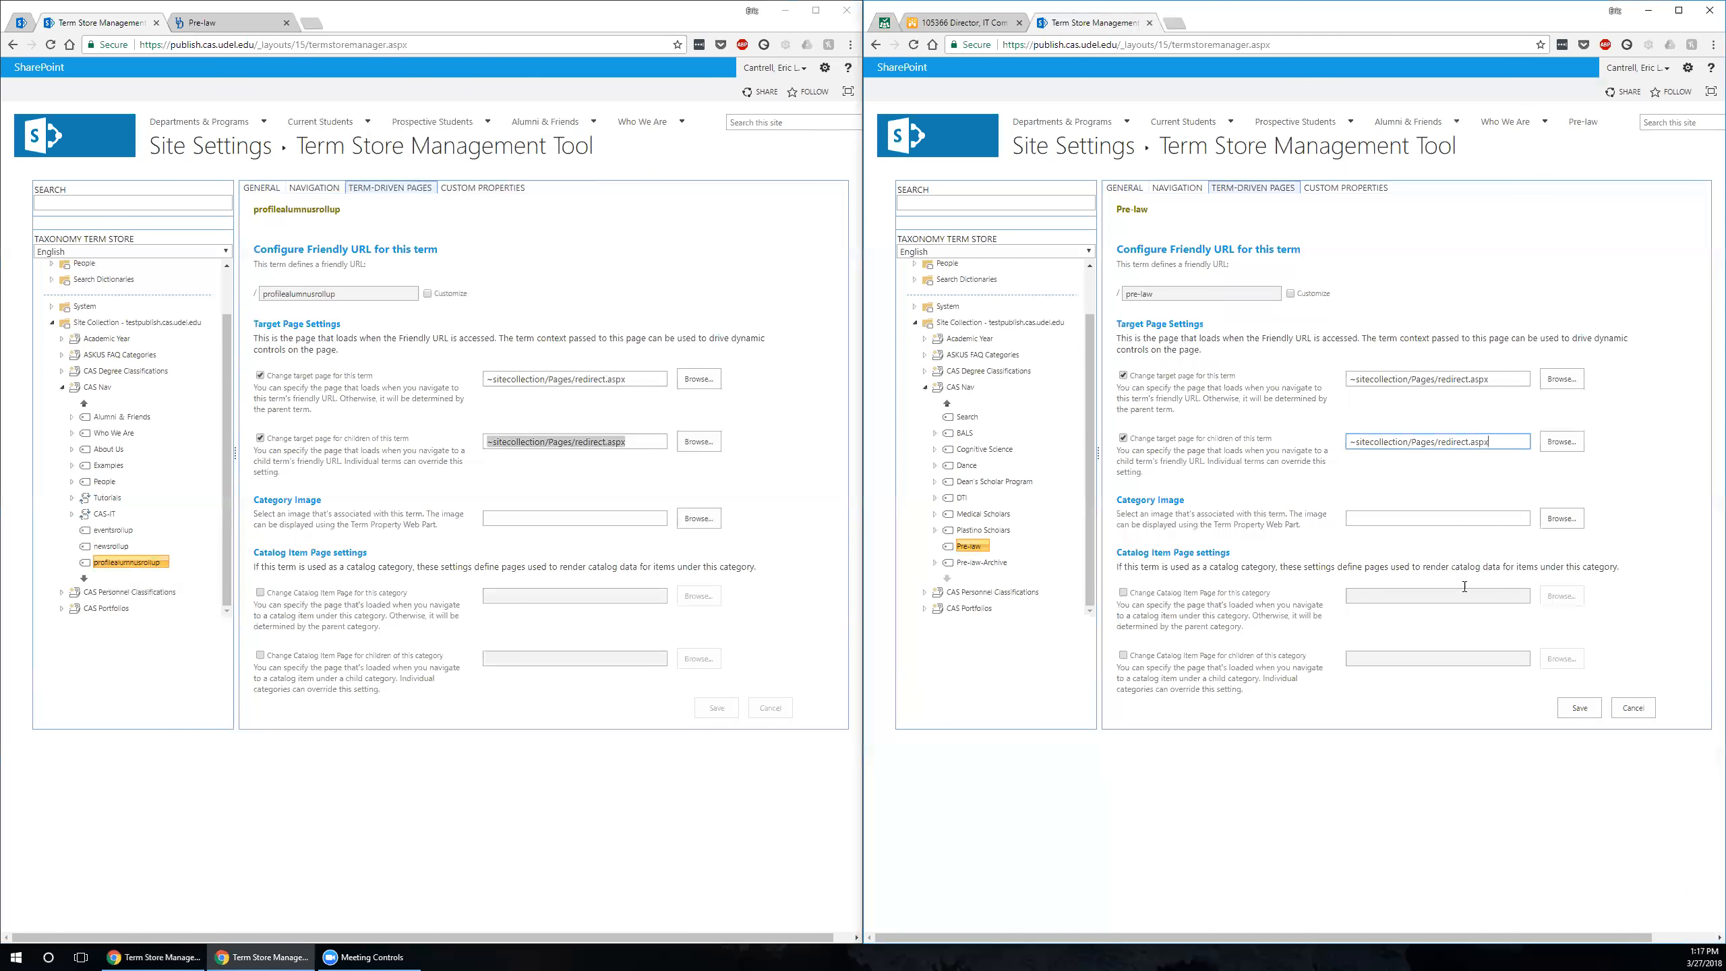
left_click(1564, 705)
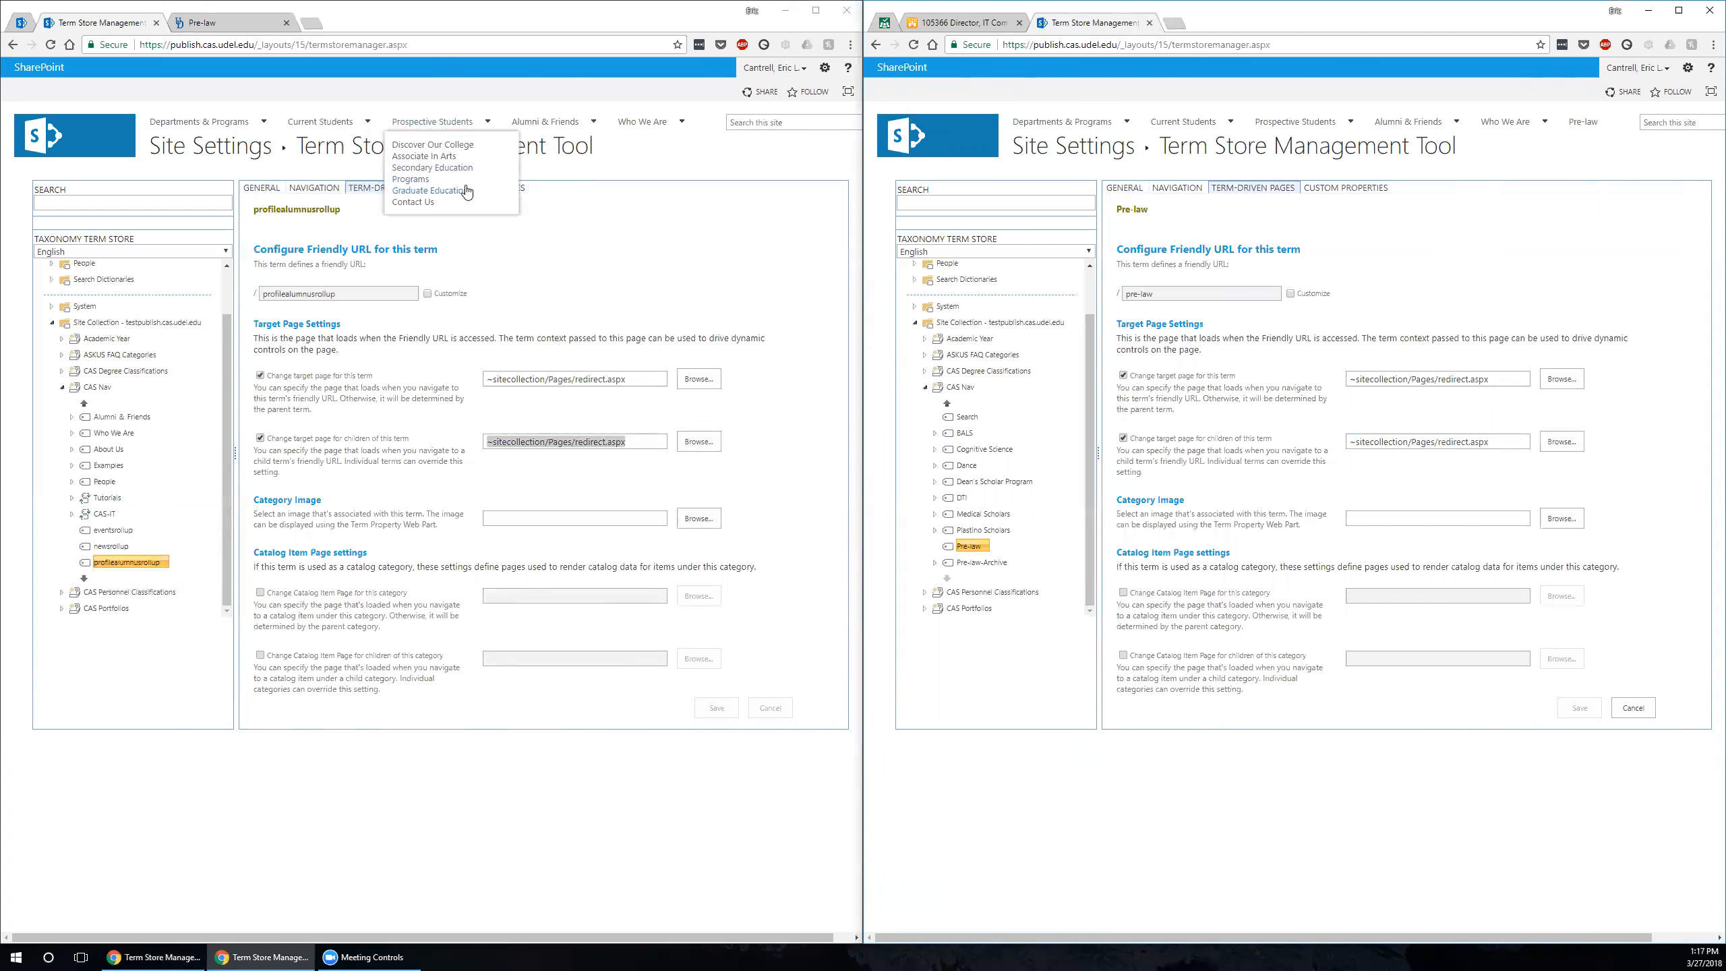
- Add the shared custom property addBodyClasses with the value blank to the Pre-law term, copying it from profilealumnusrollup, and save
left_click(483, 187)
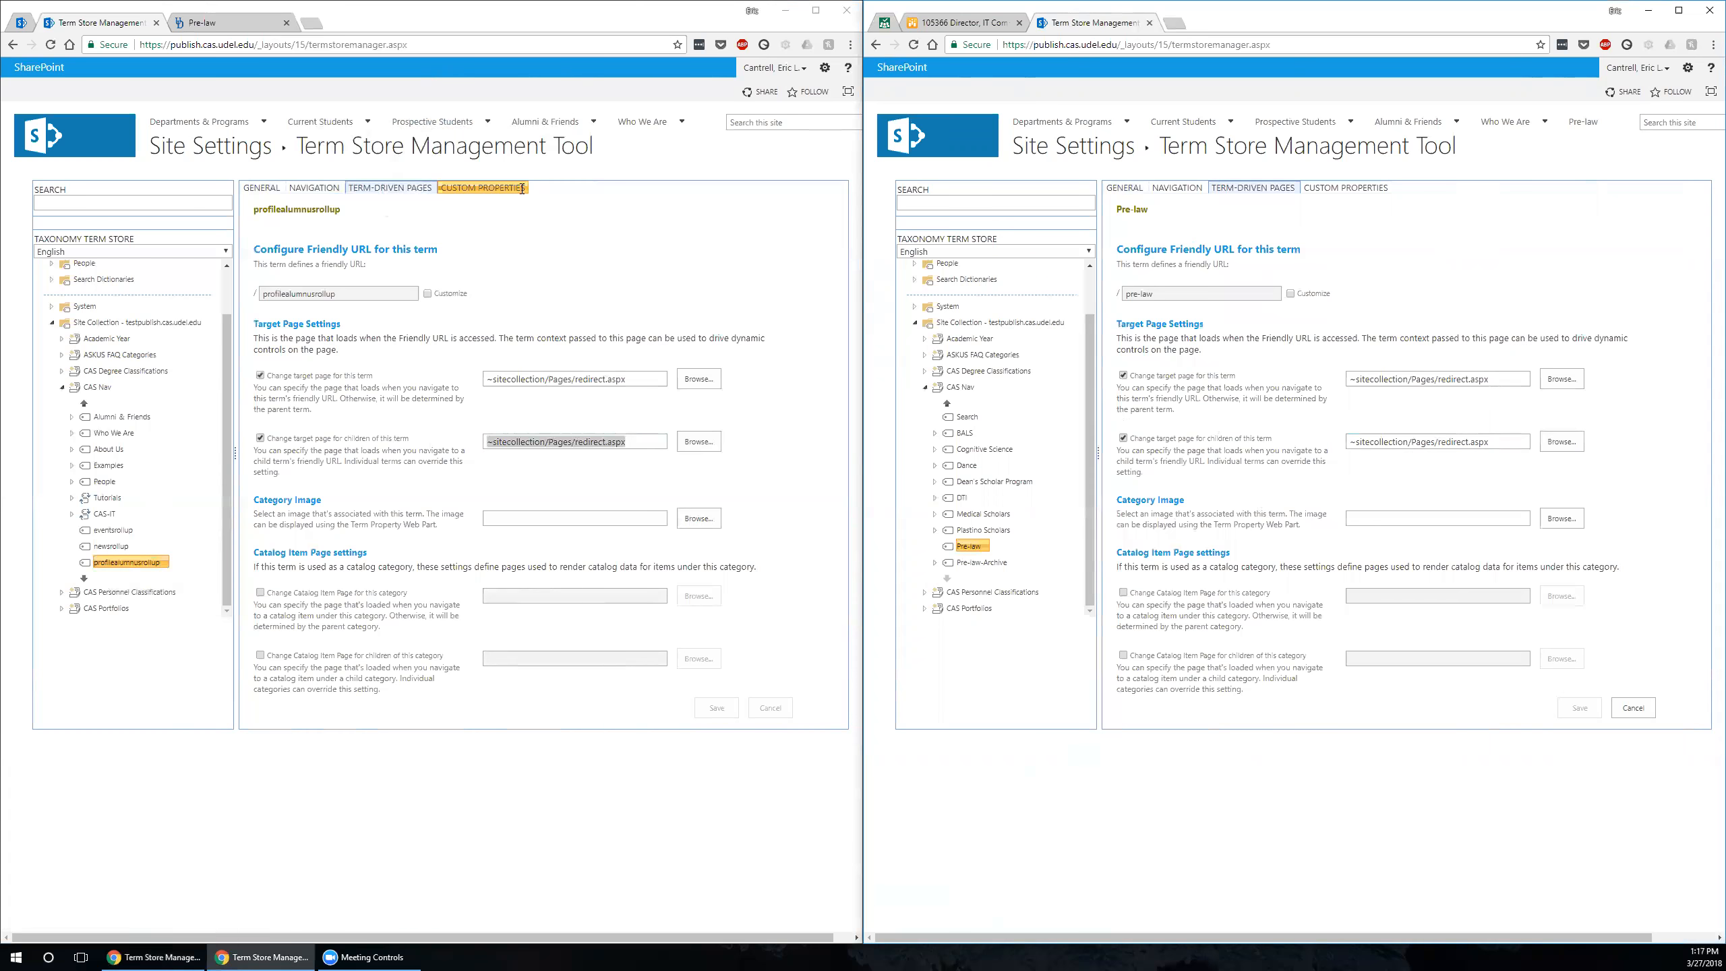
left_click(1346, 187)
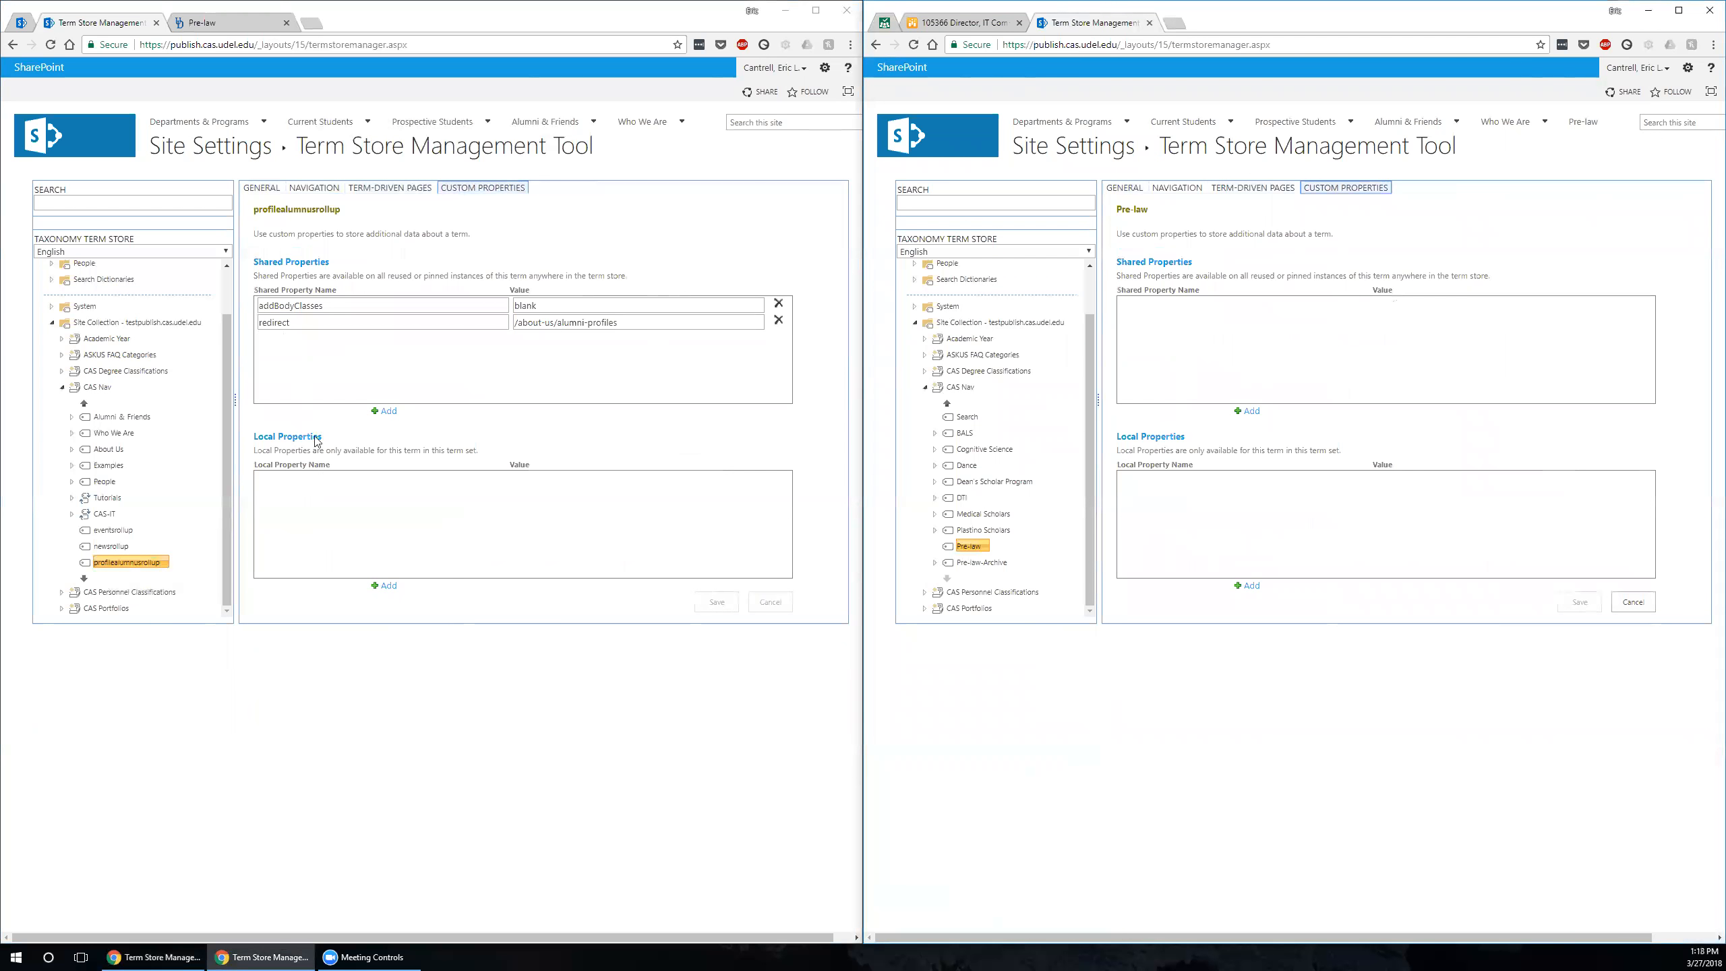
left_click(1254, 412)
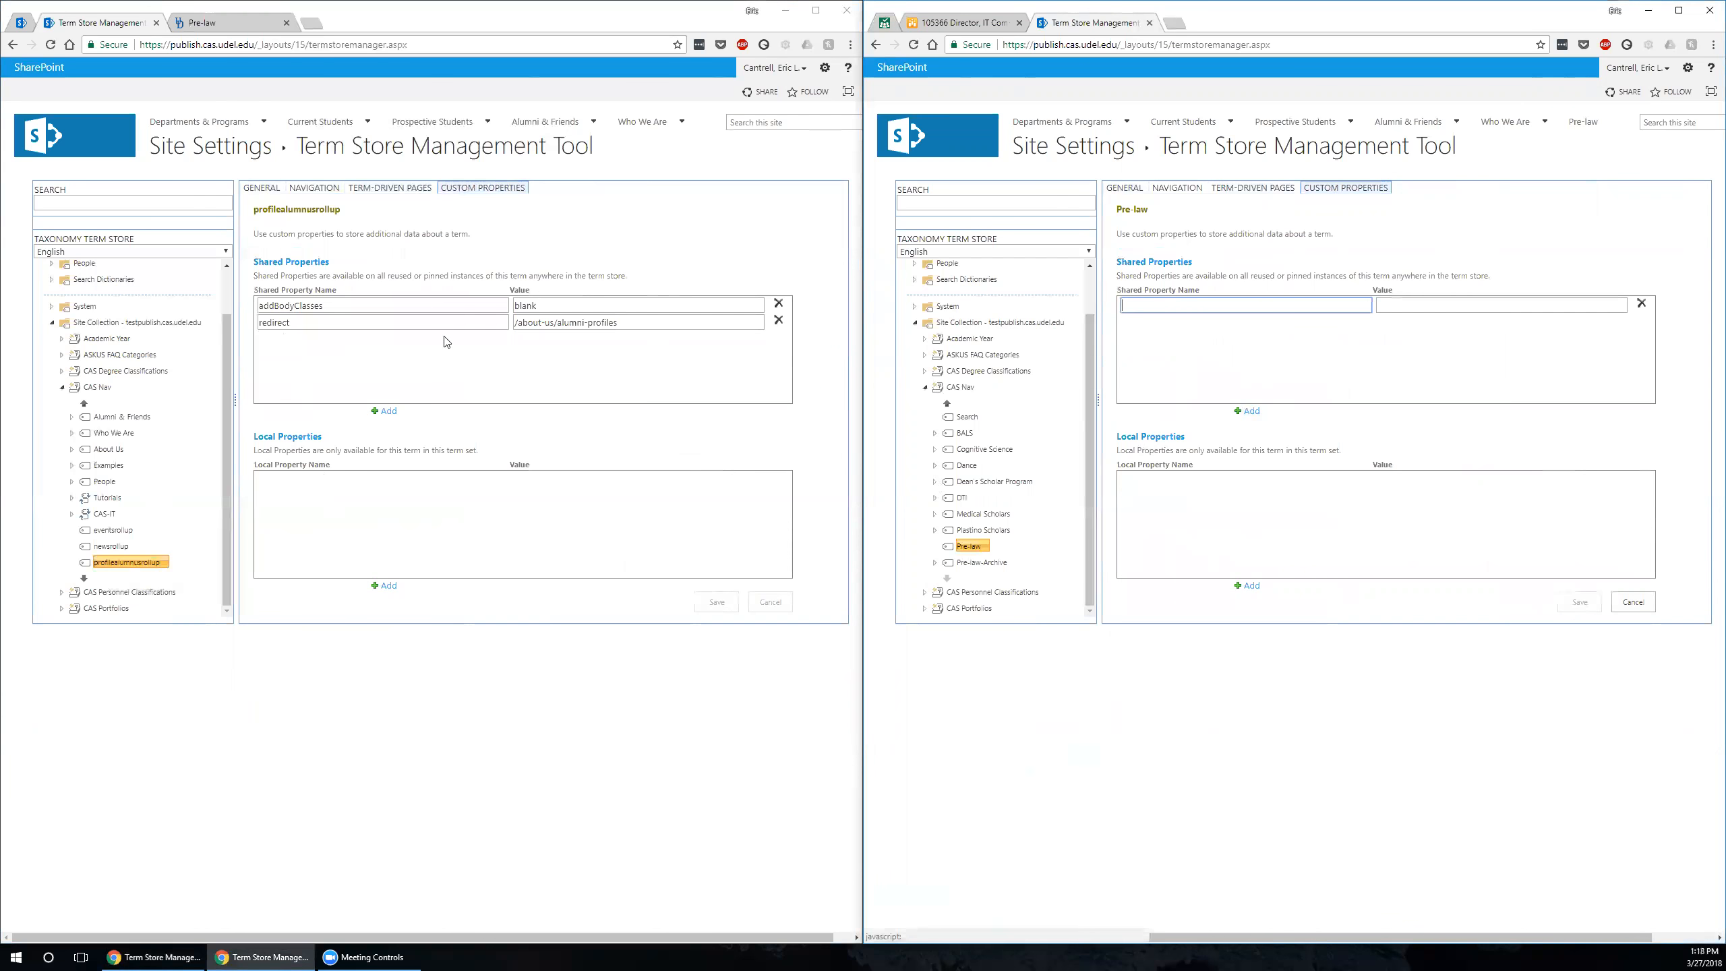
left_click_drag(325, 305, 189, 297)
left_click(1125, 307)
key("ctrl+v")
left_click_drag(540, 306, 459, 294)
key("ctrl+c")
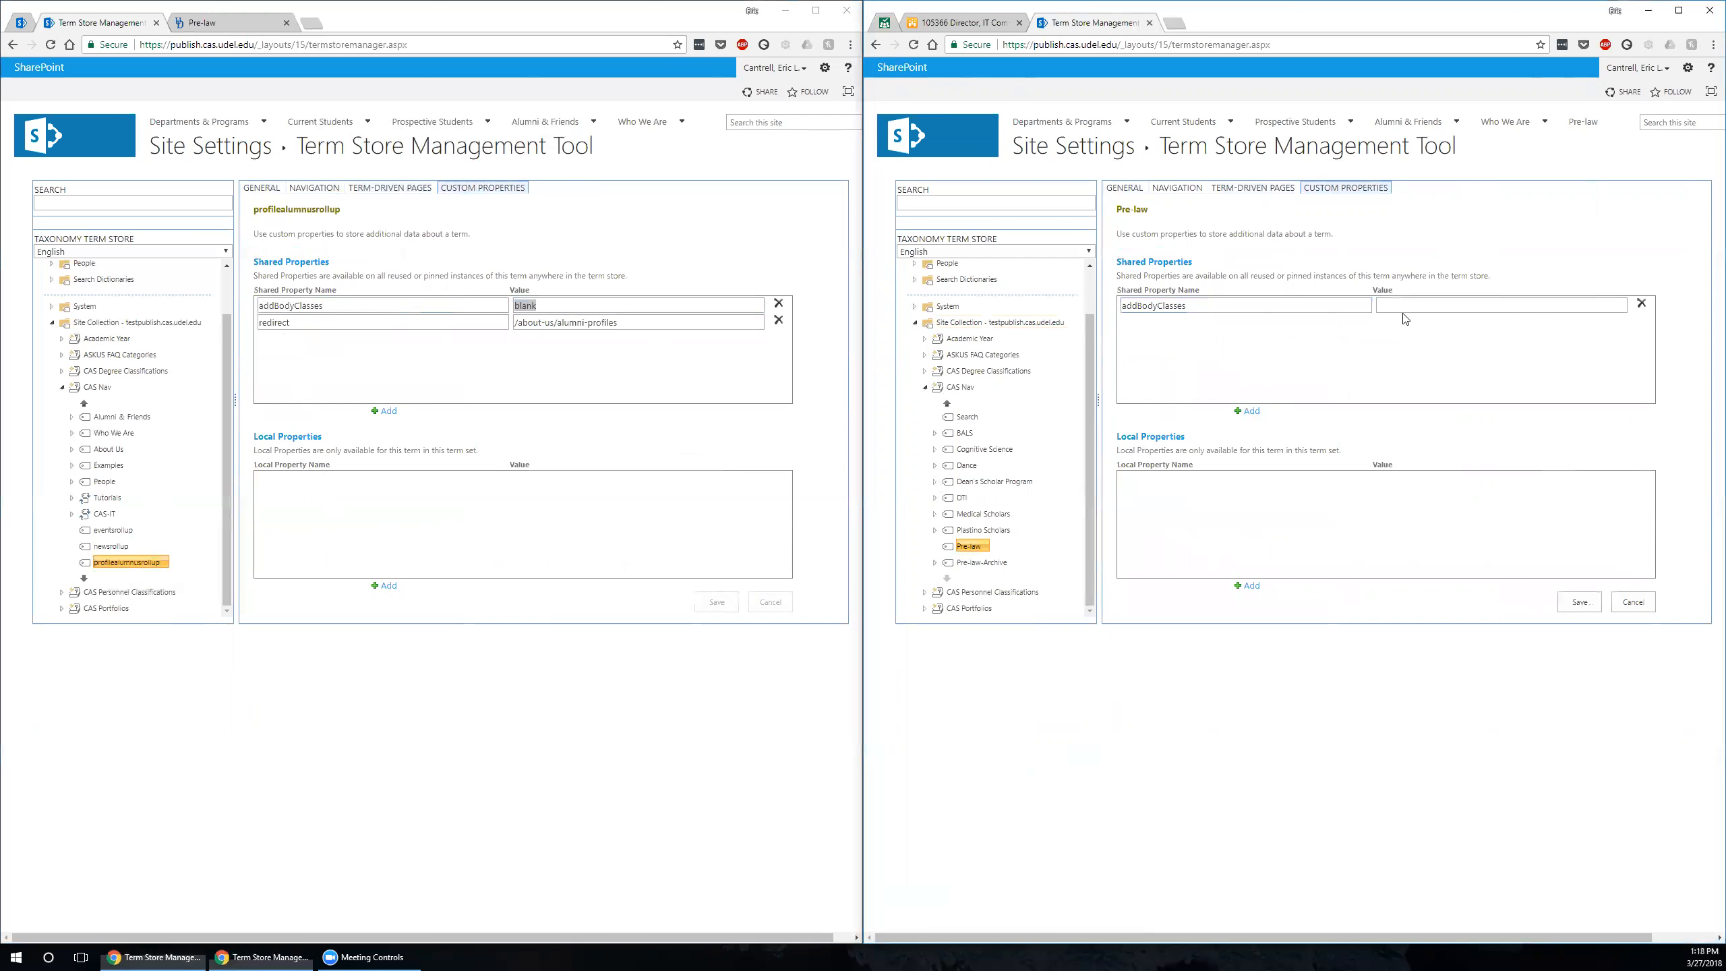
left_click(1406, 307)
key("ctrl+v")
left_click(1578, 601)
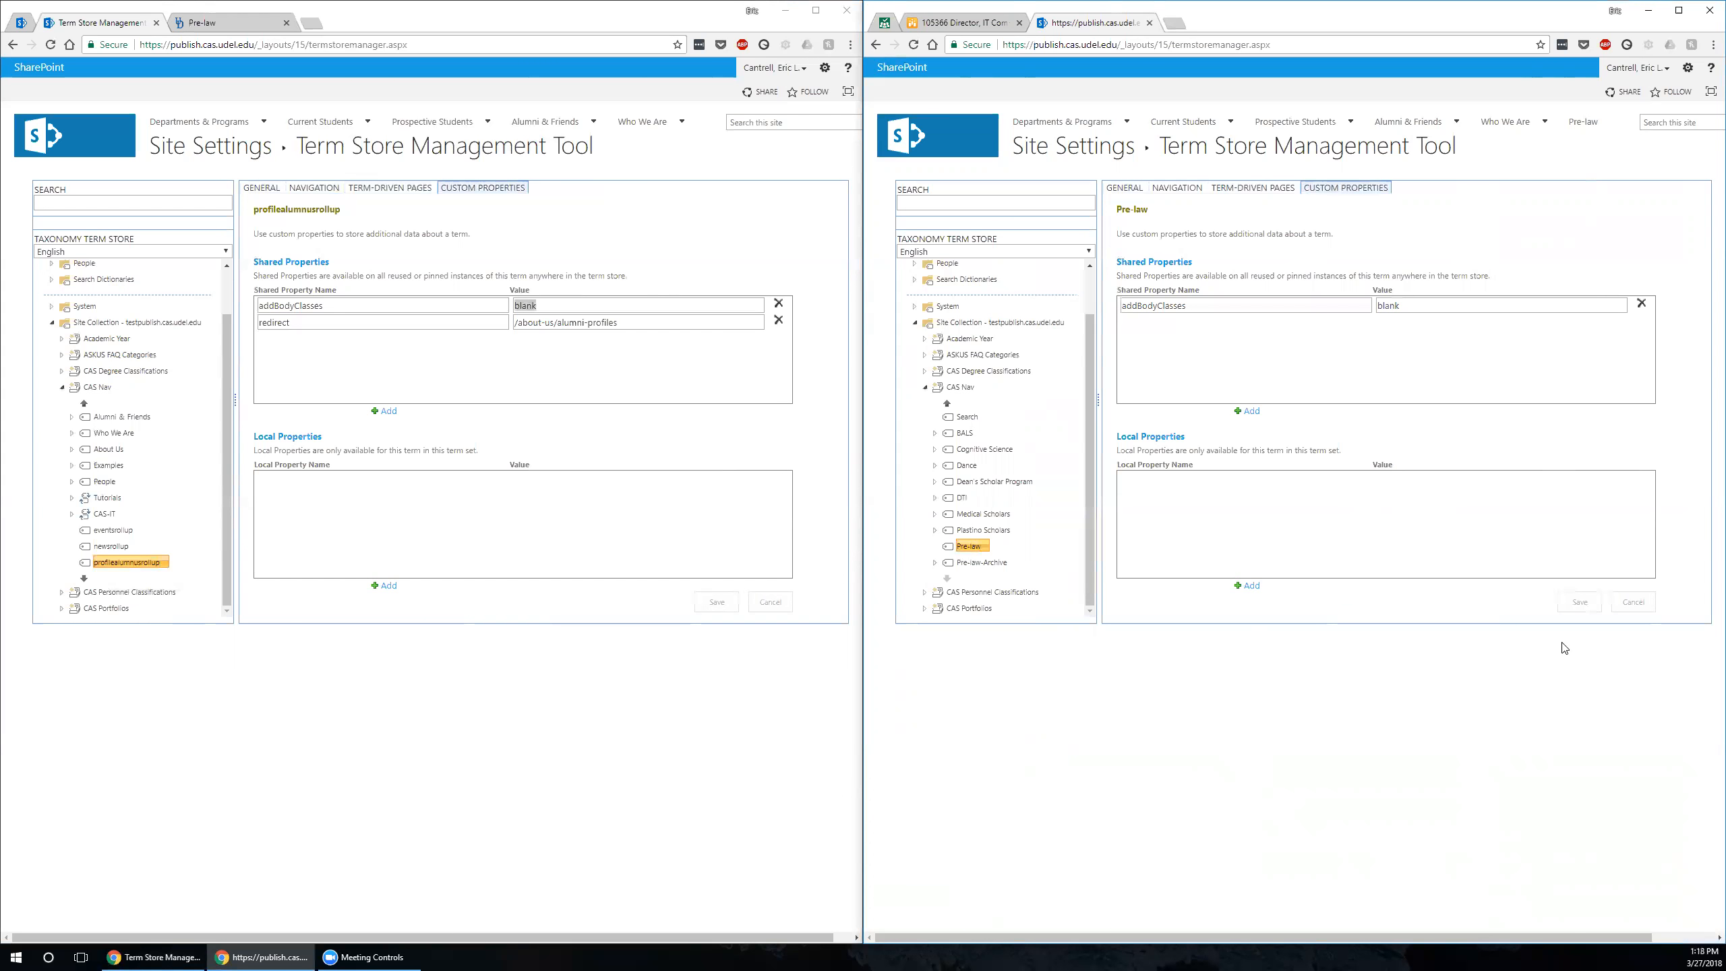
double_click(400, 321)
left_click(1248, 411)
key("ctrl+v")
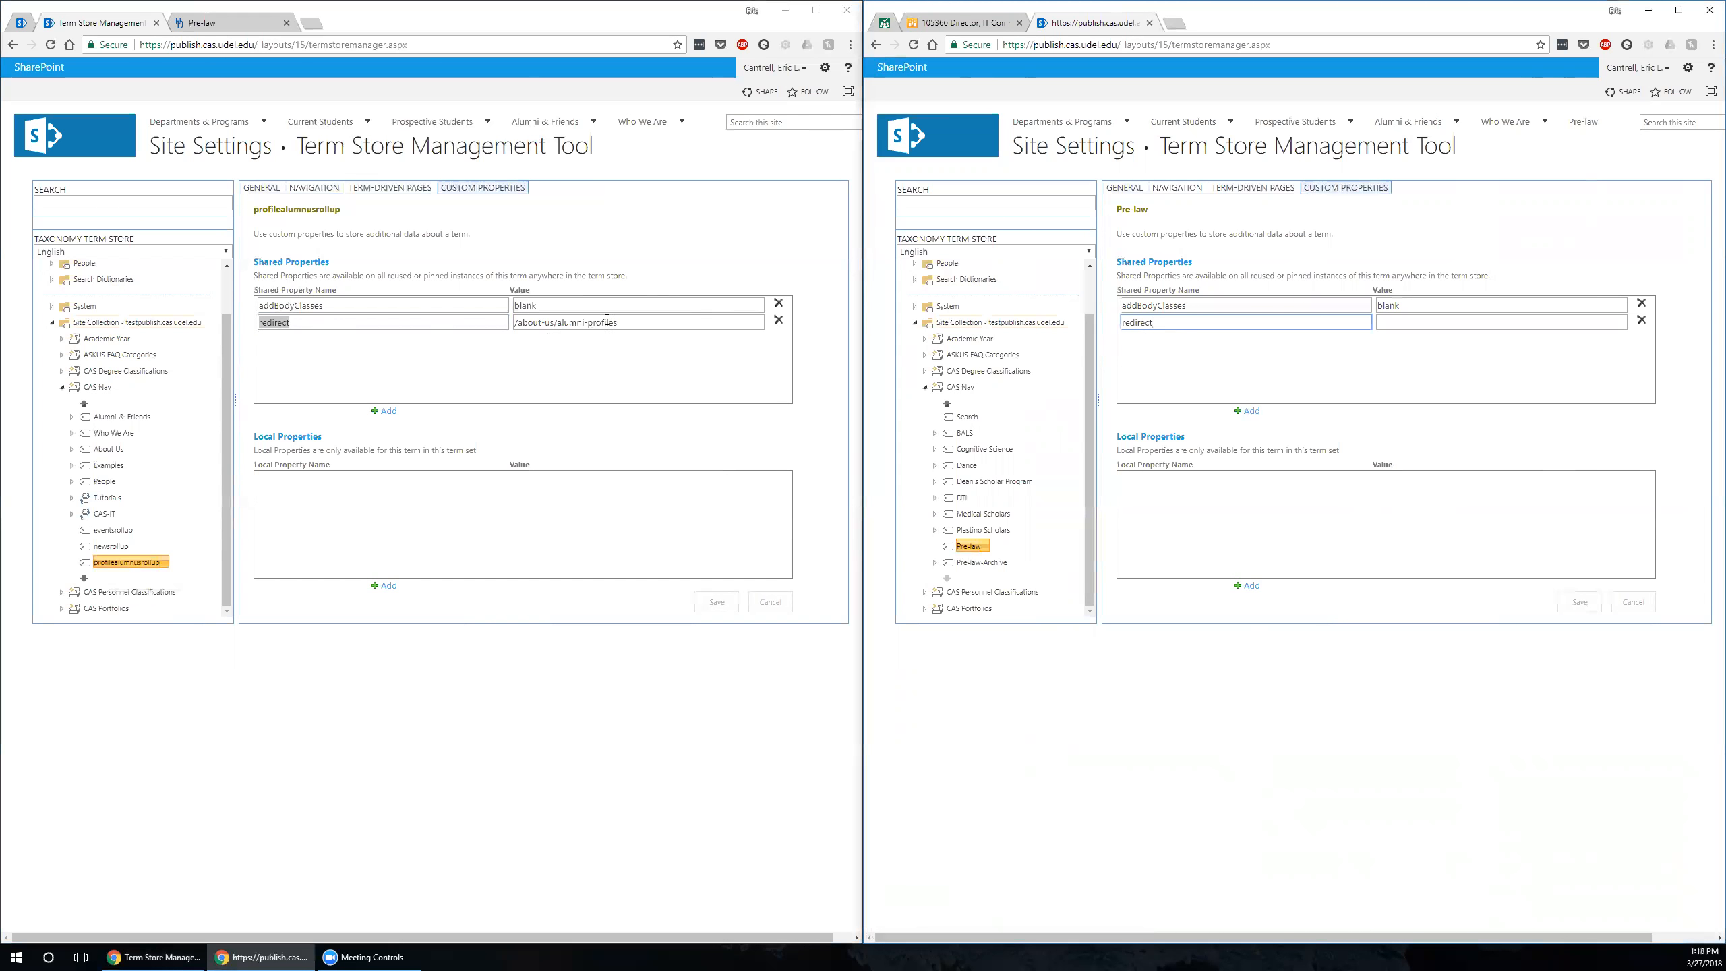
left_click(1428, 321)
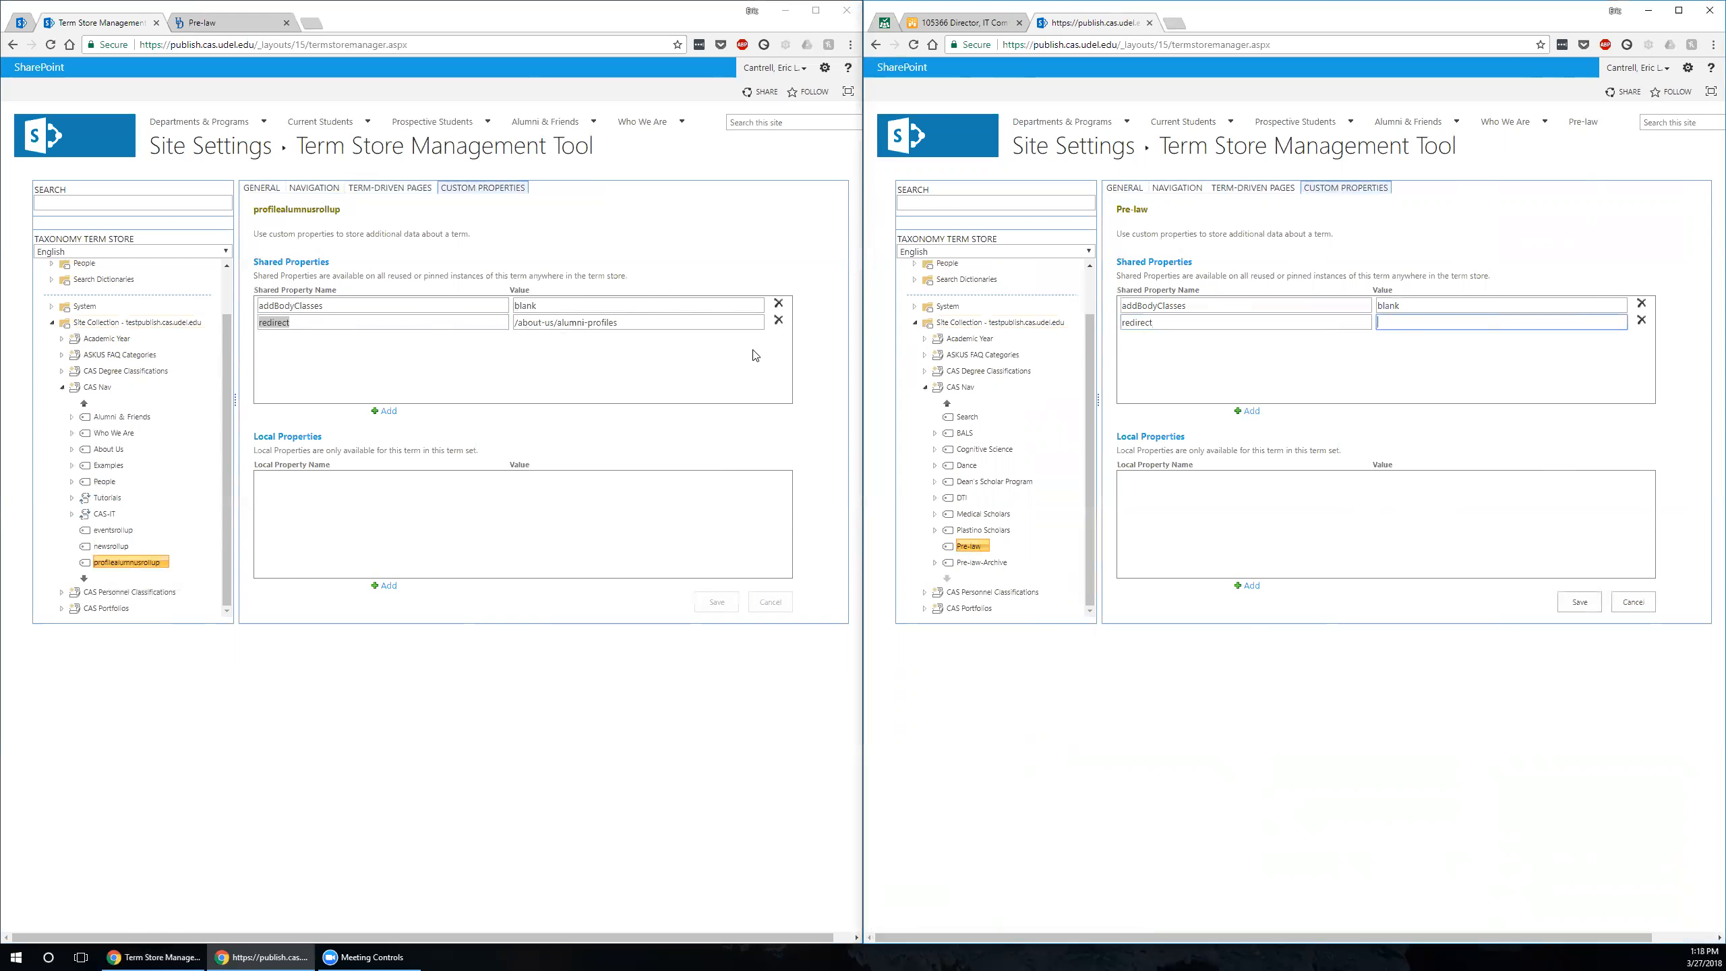
left_click_drag(640, 324, 506, 323)
left_click(1419, 321)
type("https://www.lp3.udel.edu")
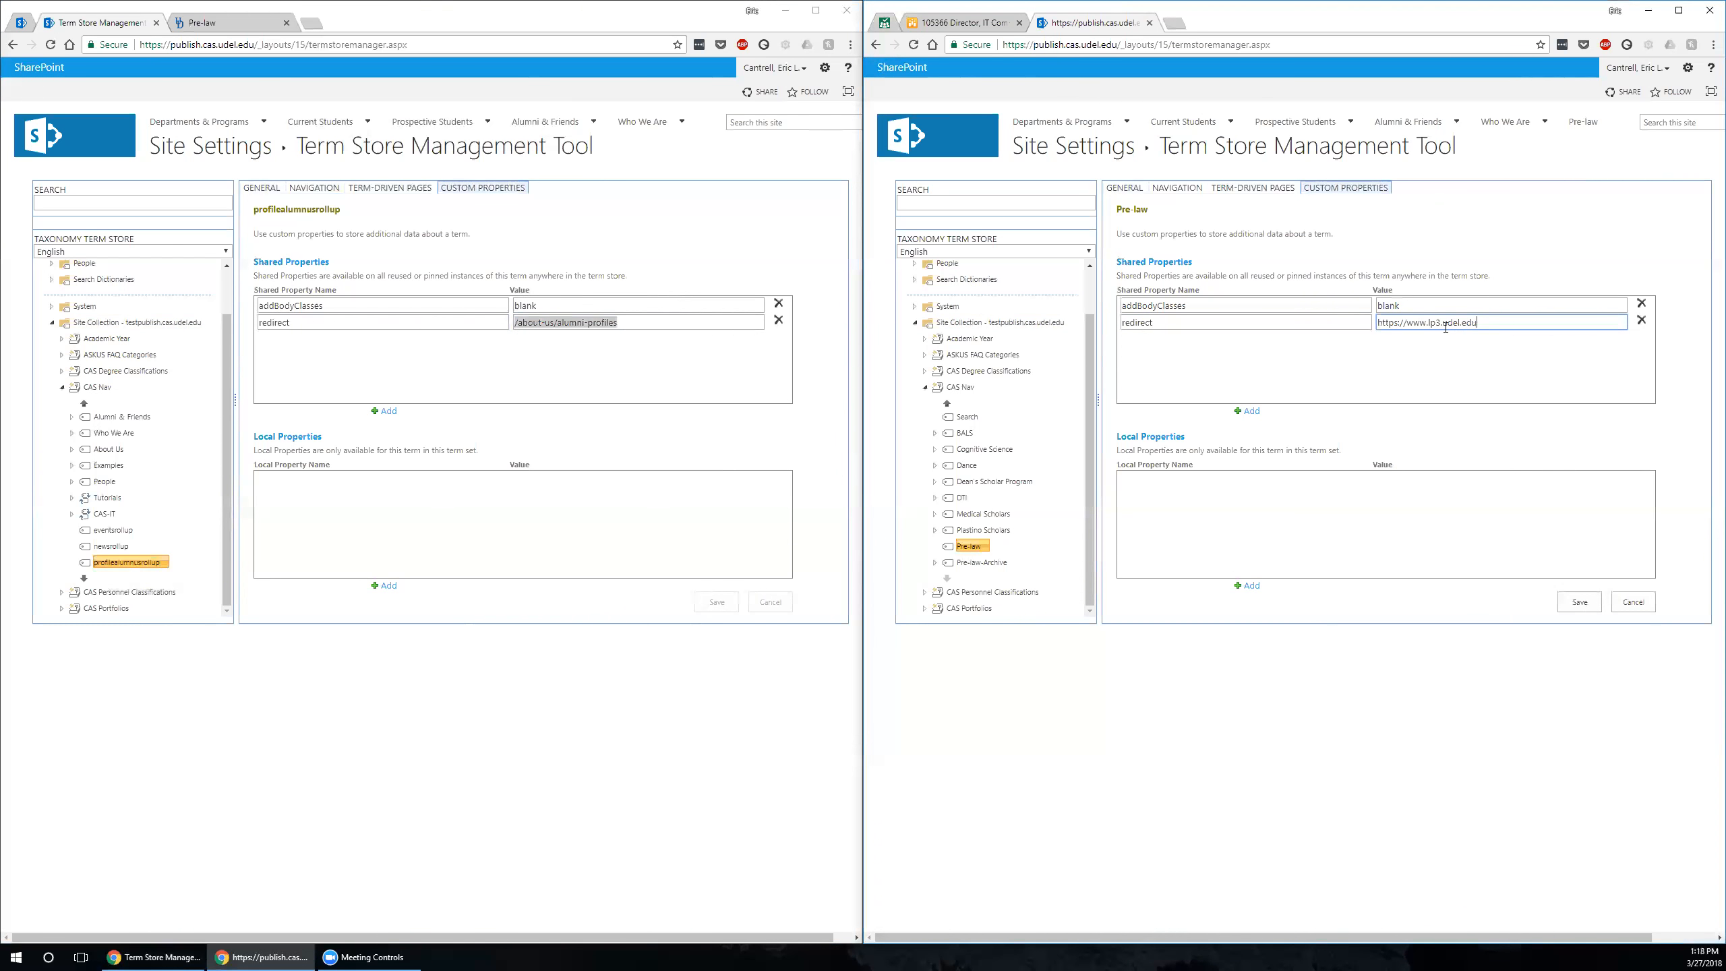
left_click(1578, 604)
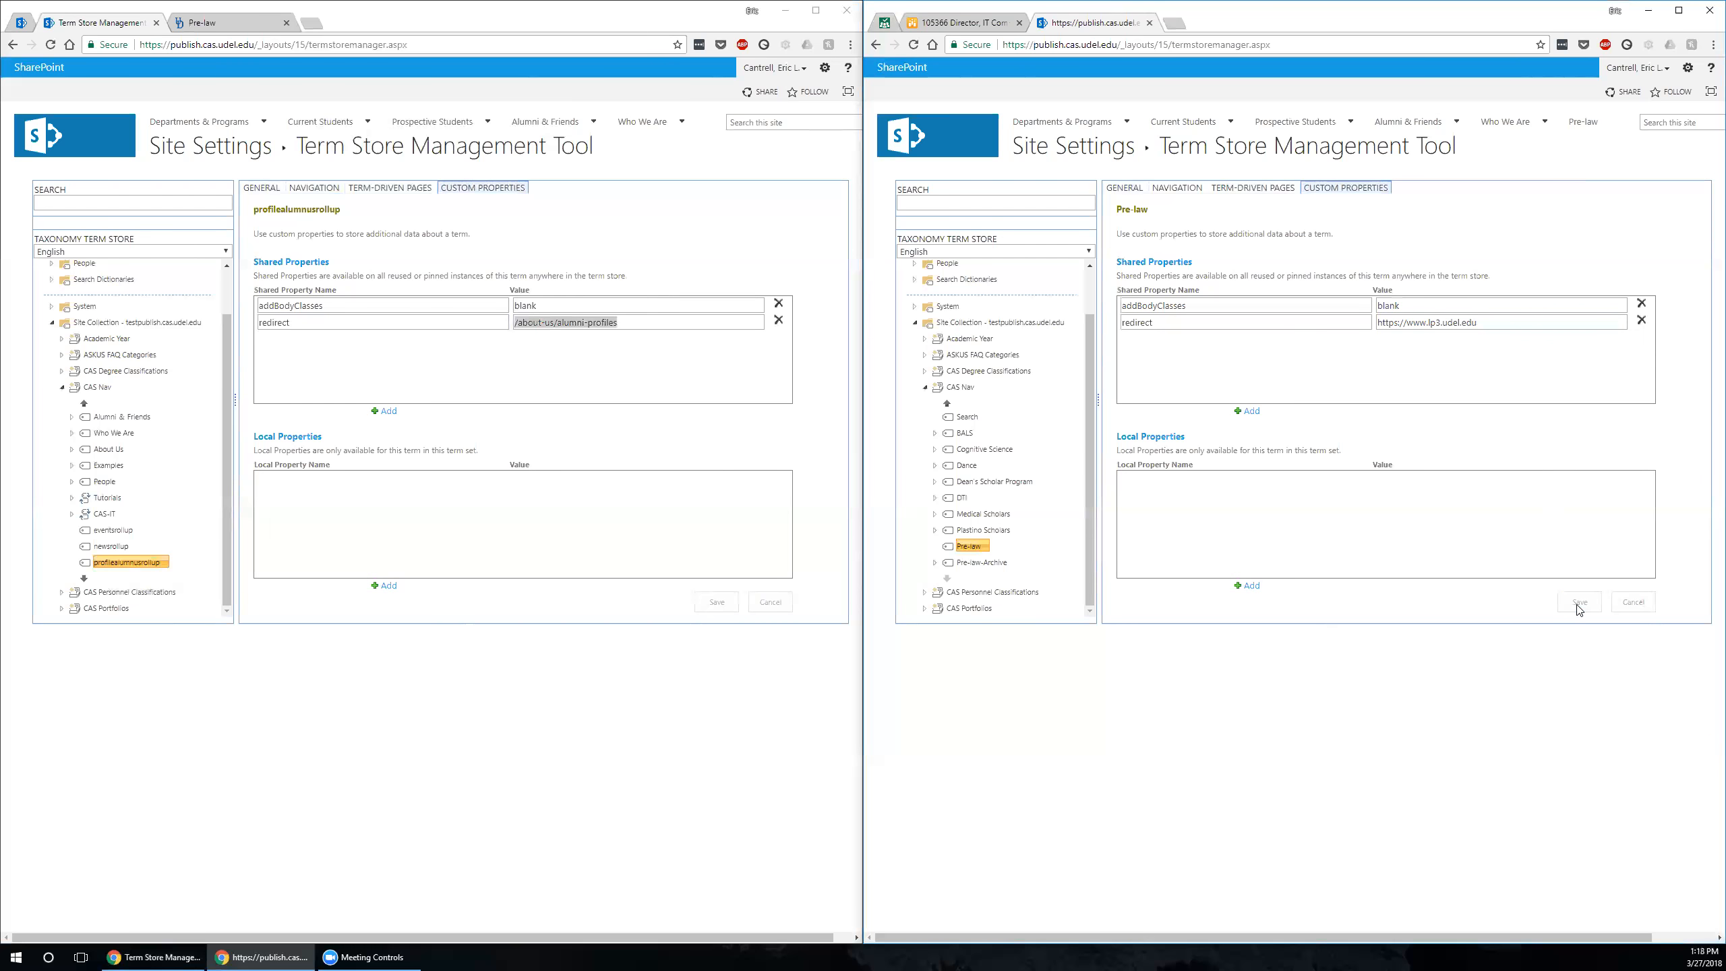
middle_click(65, 144)
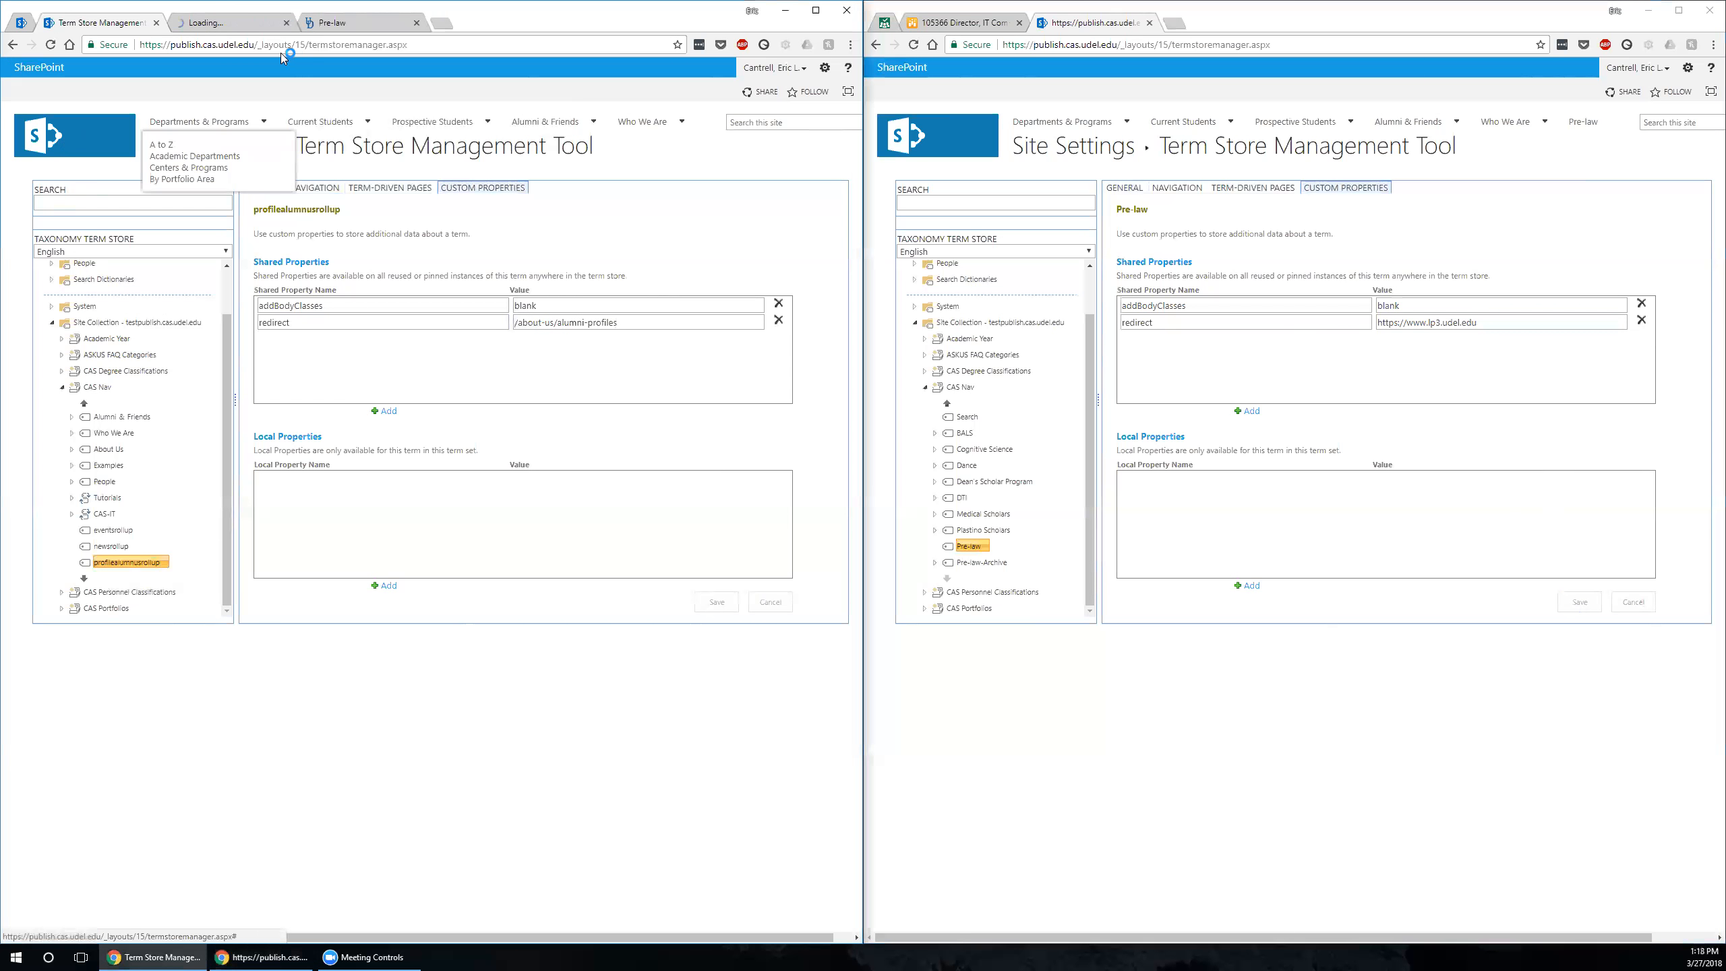
key("ctrl+Tab")
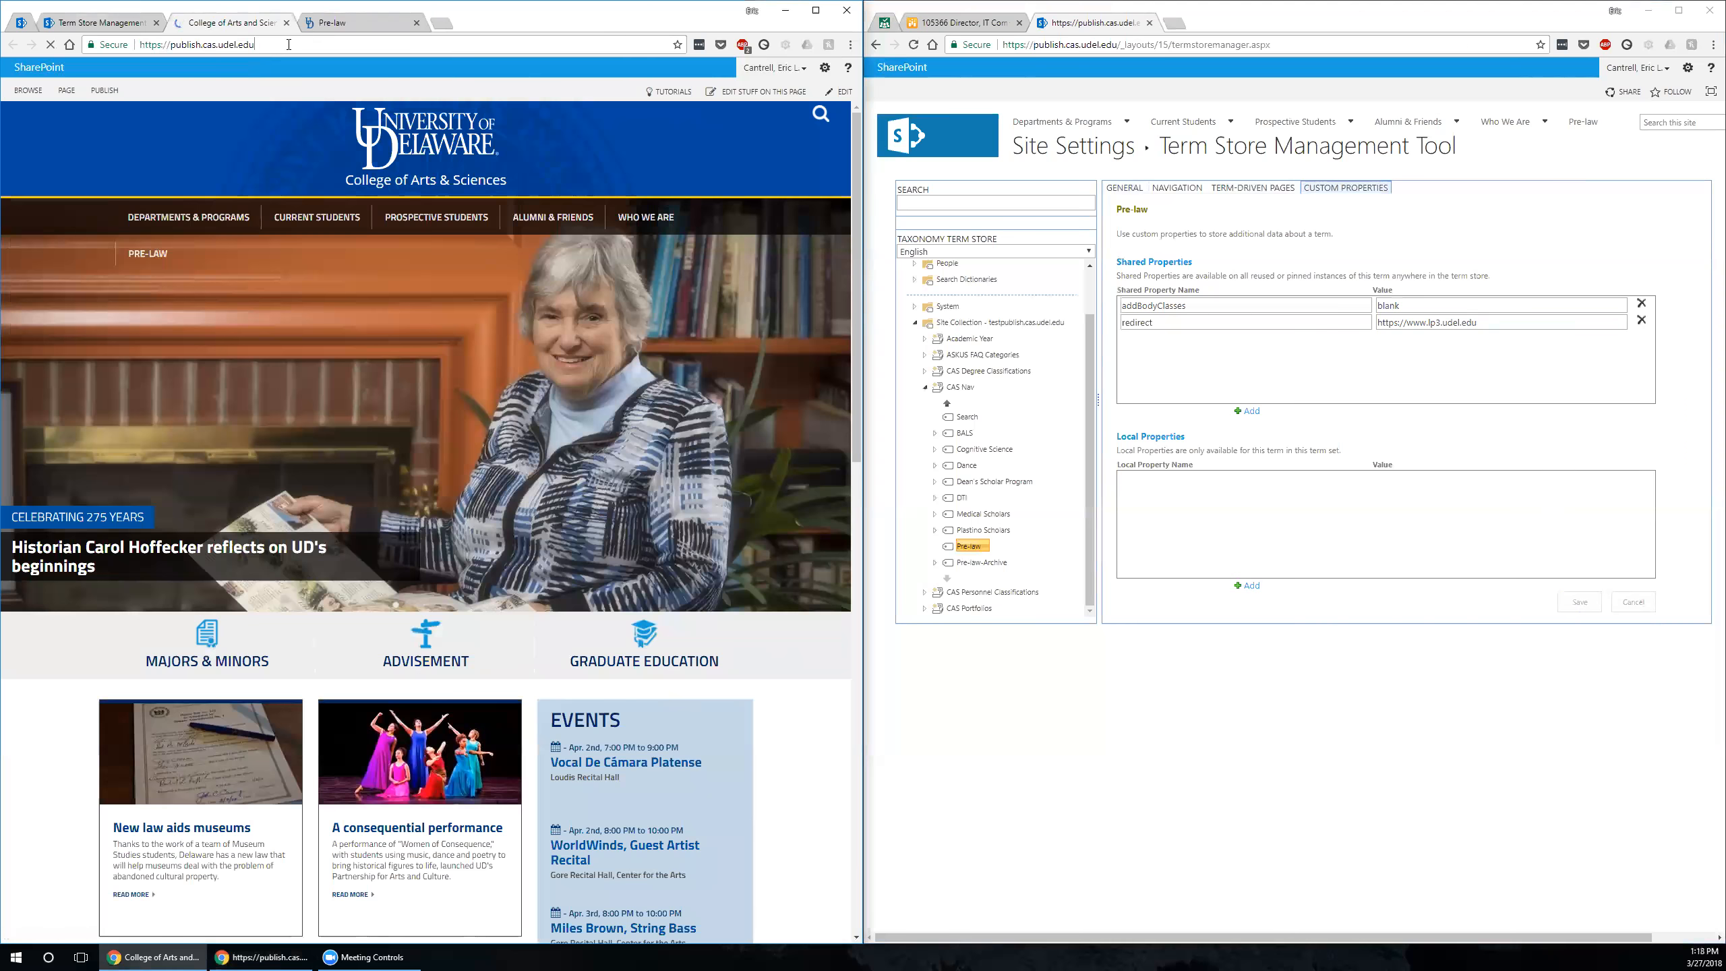
double_click(178, 42)
type("www")
key("Return")
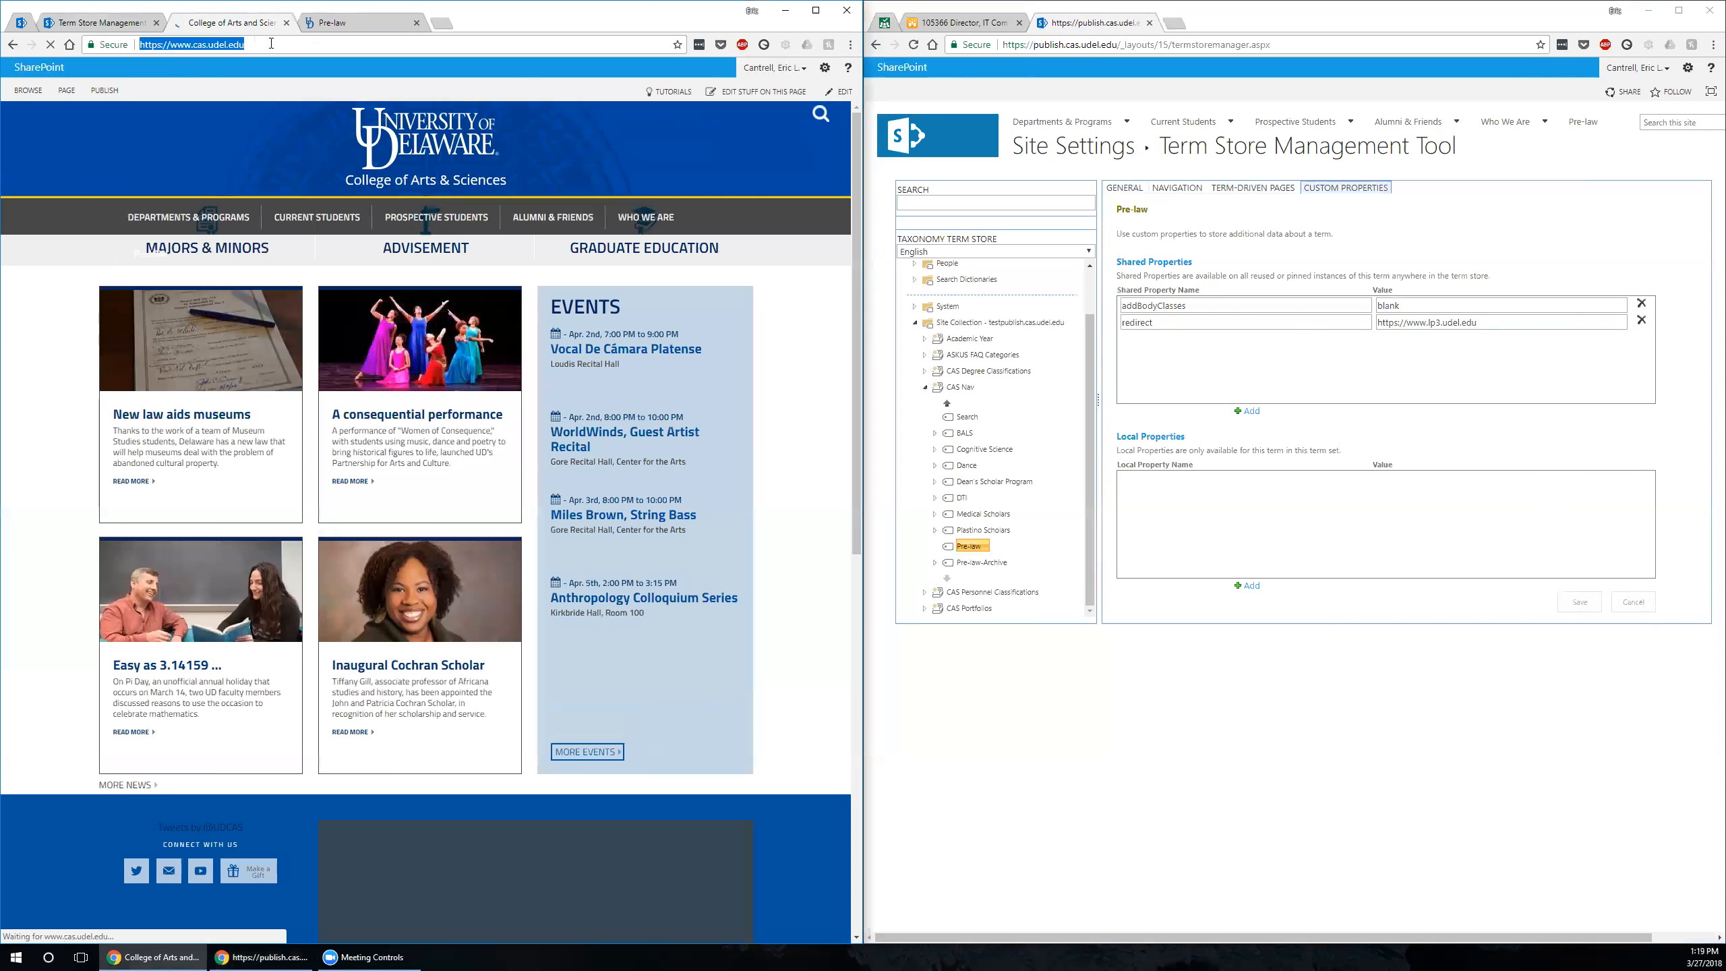
left_click(272, 44)
type("/pre-law")
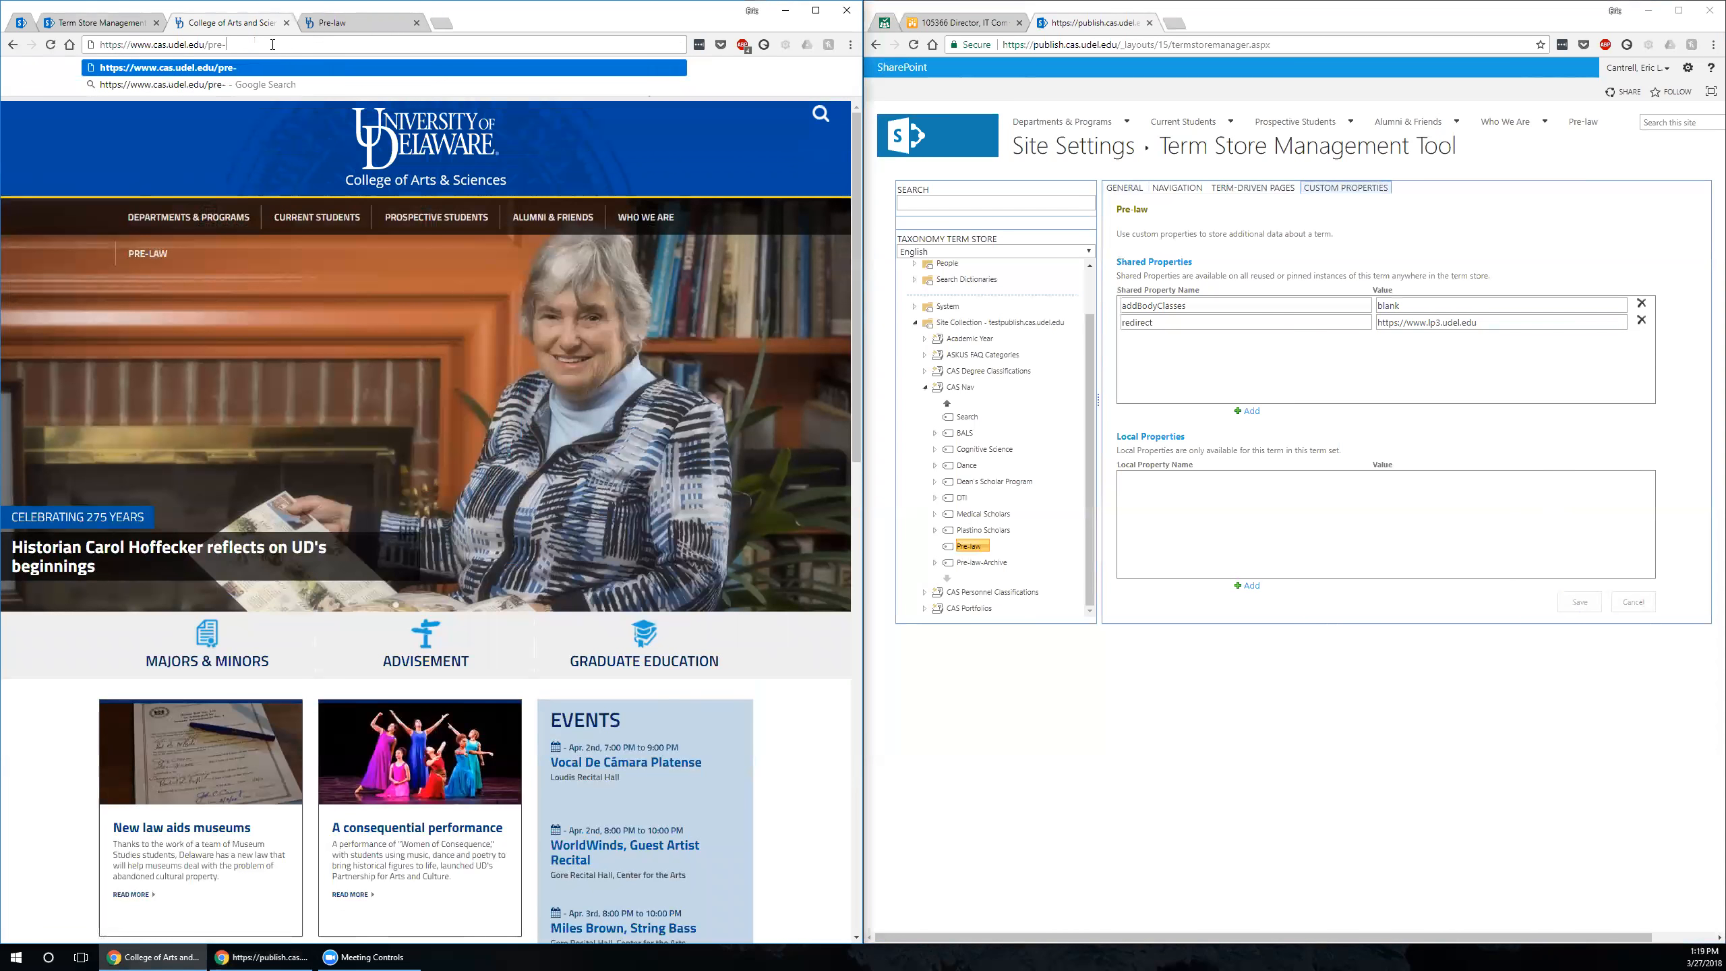
key("Return")
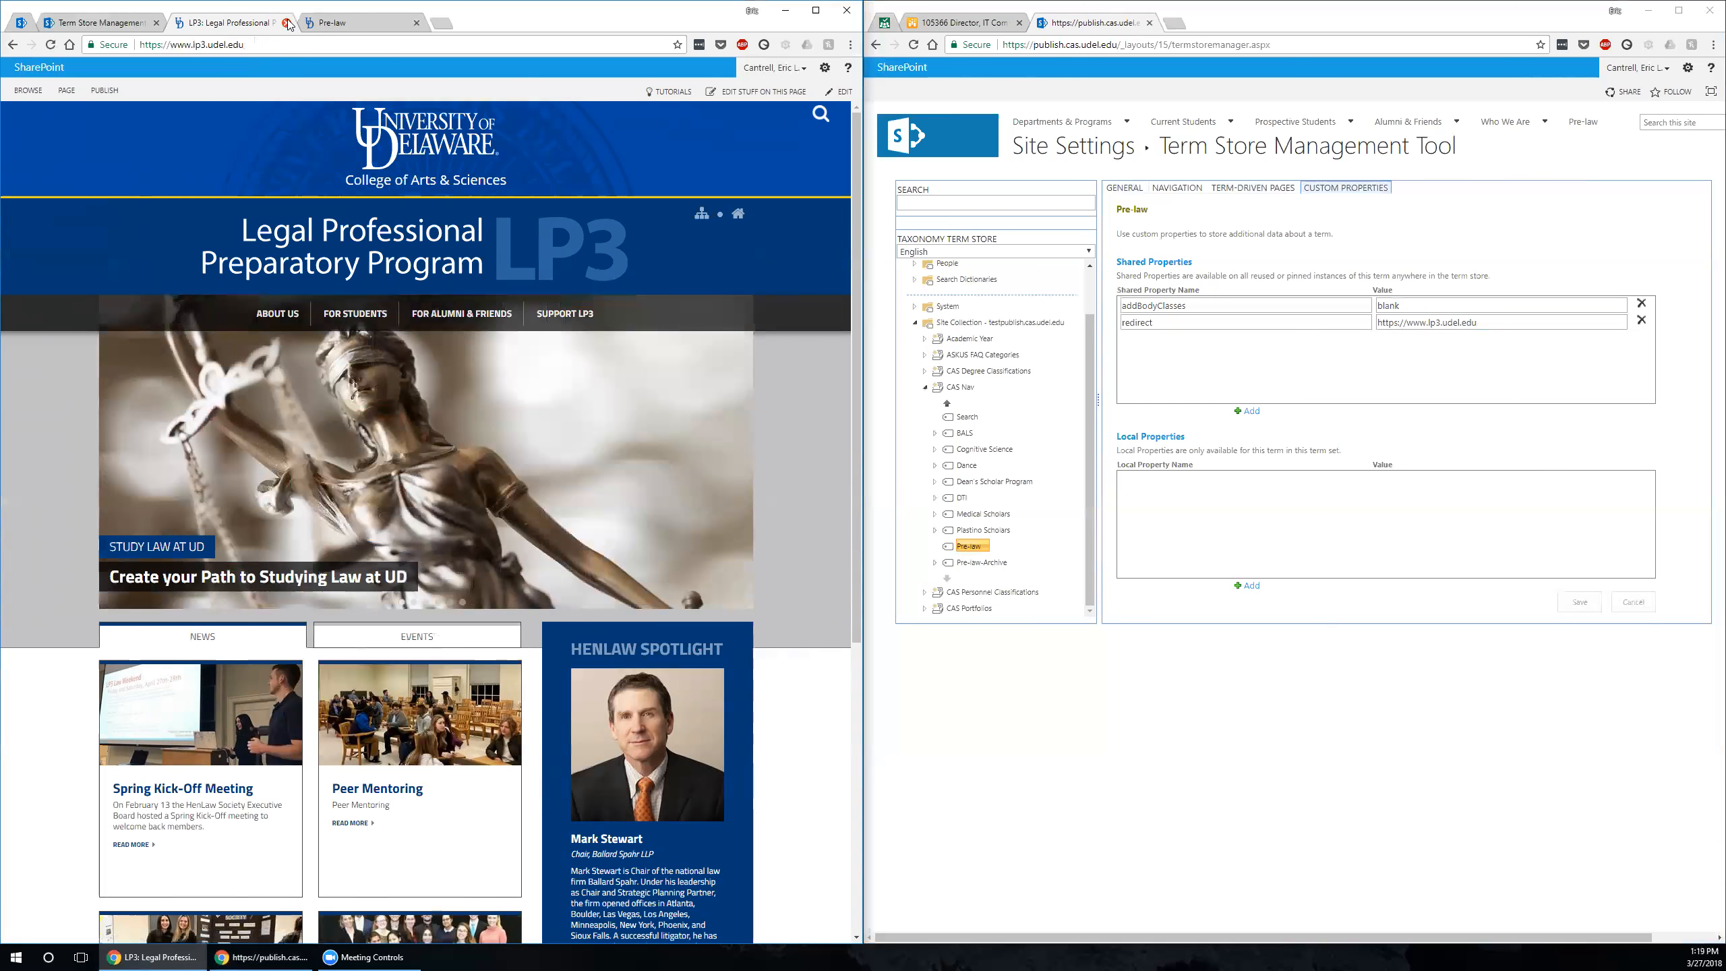
left_click(286, 23)
left_click(125, 23)
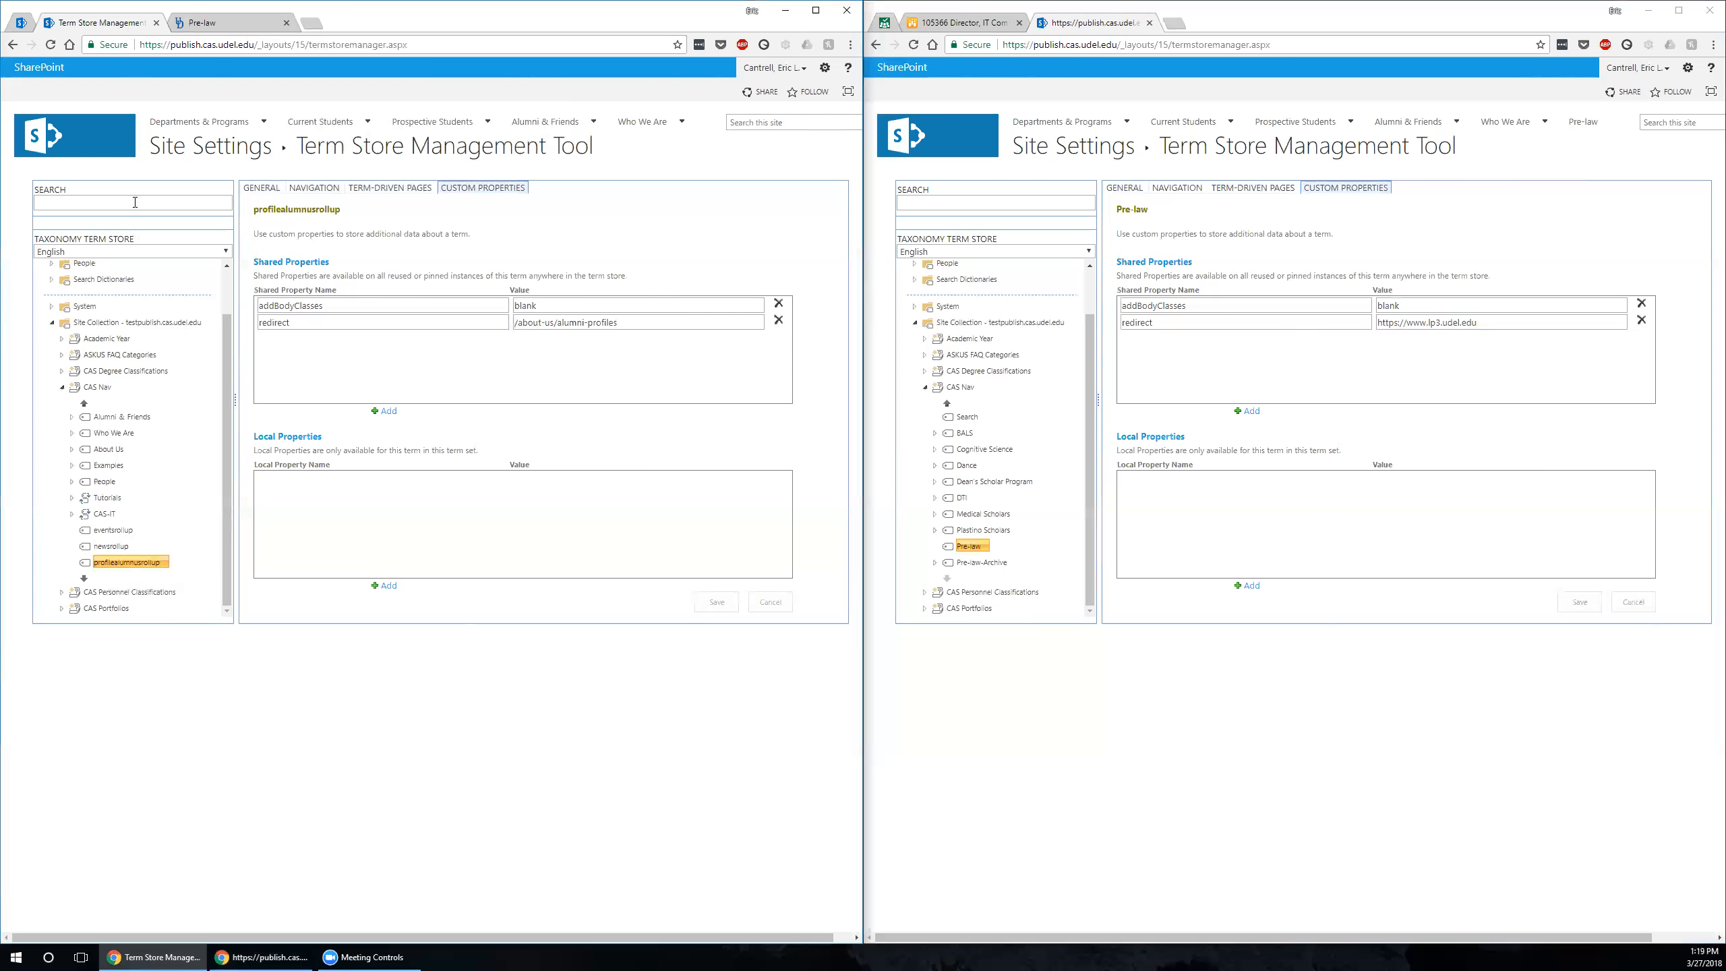